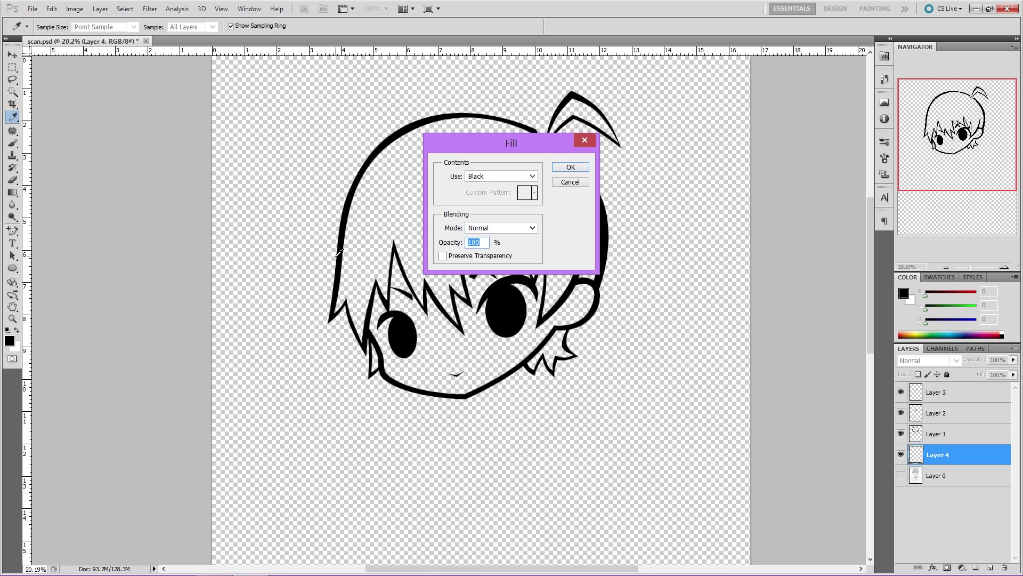
- Fill Layer 4 with 50% Gray in Normal mode at 100% opacity
left_click(489, 177)
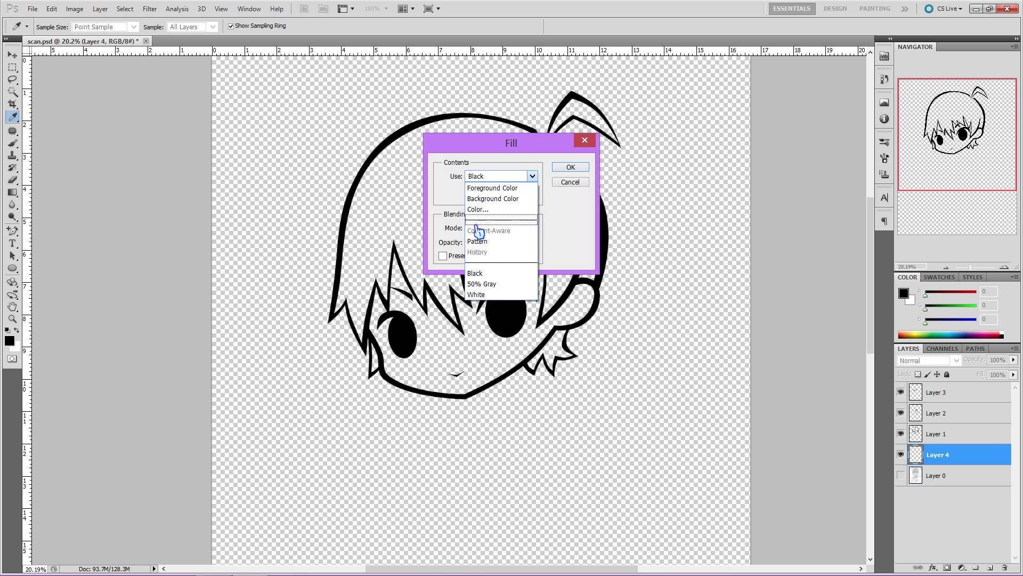
left_click(494, 279)
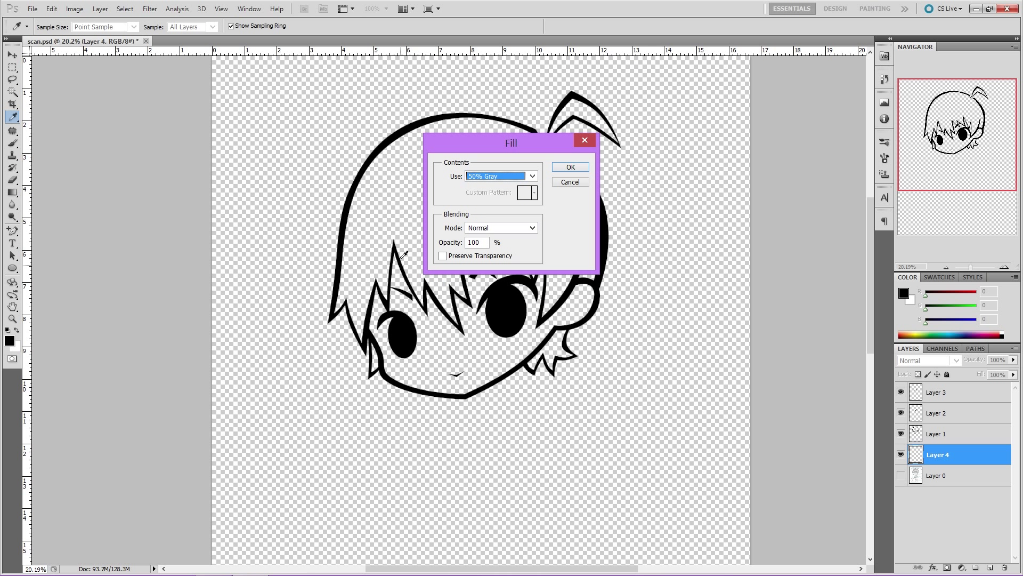
left_click(571, 167)
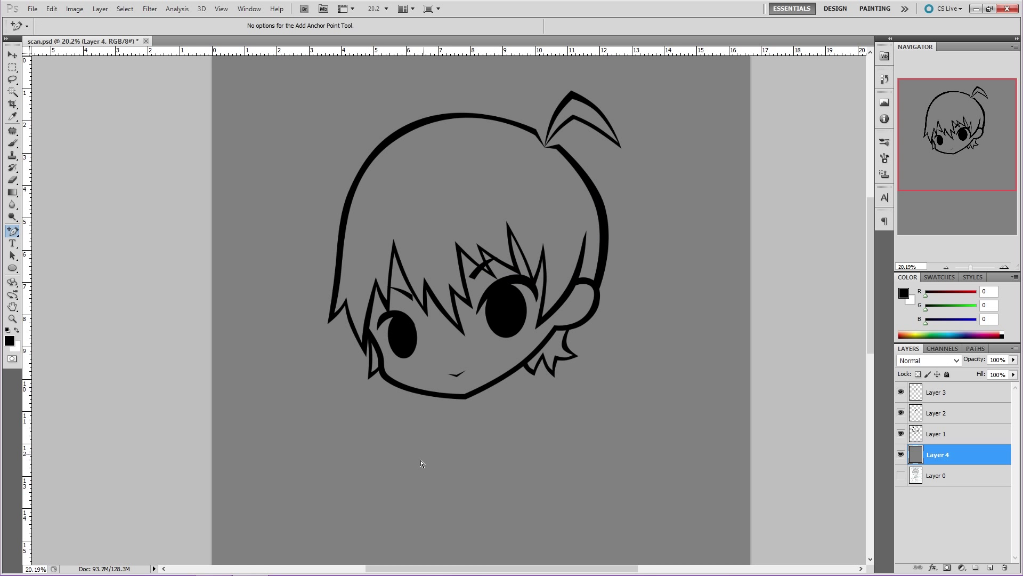
- Hide Layer 2 and show it again to check which line-art strokes it holds
left_click(973, 267)
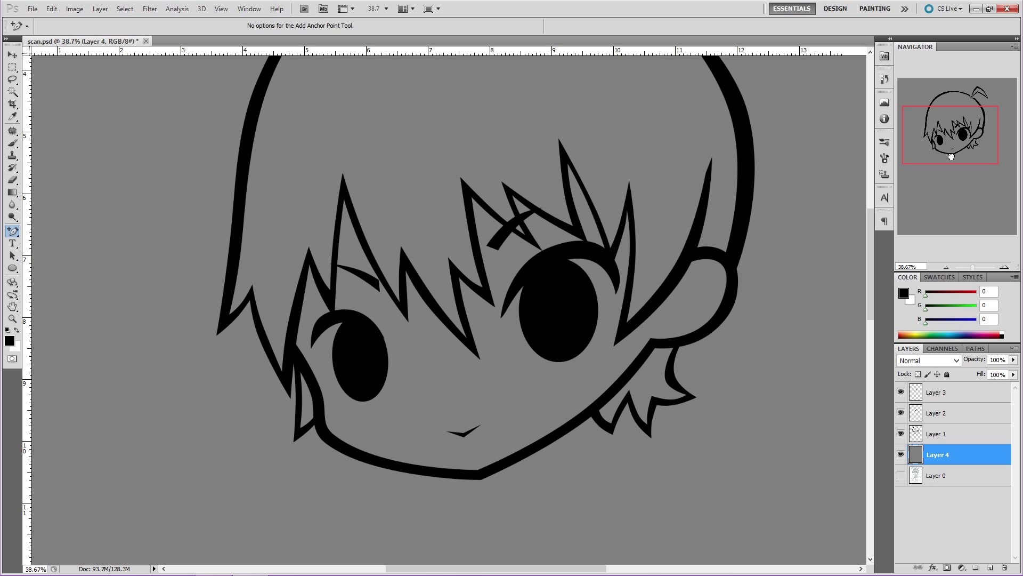
left_click_drag(951, 156, 953, 151)
left_click(938, 433)
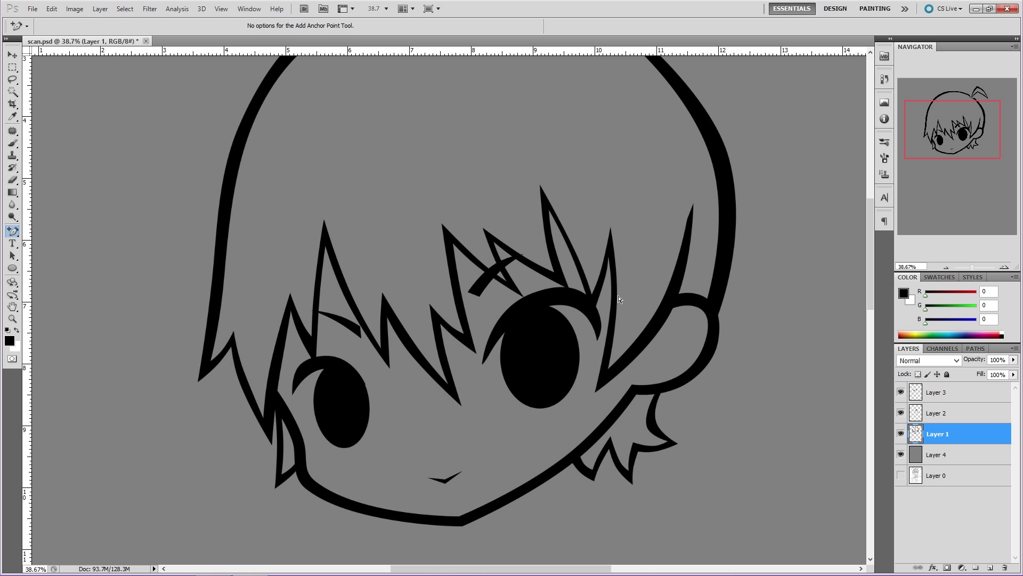
left_click(899, 413)
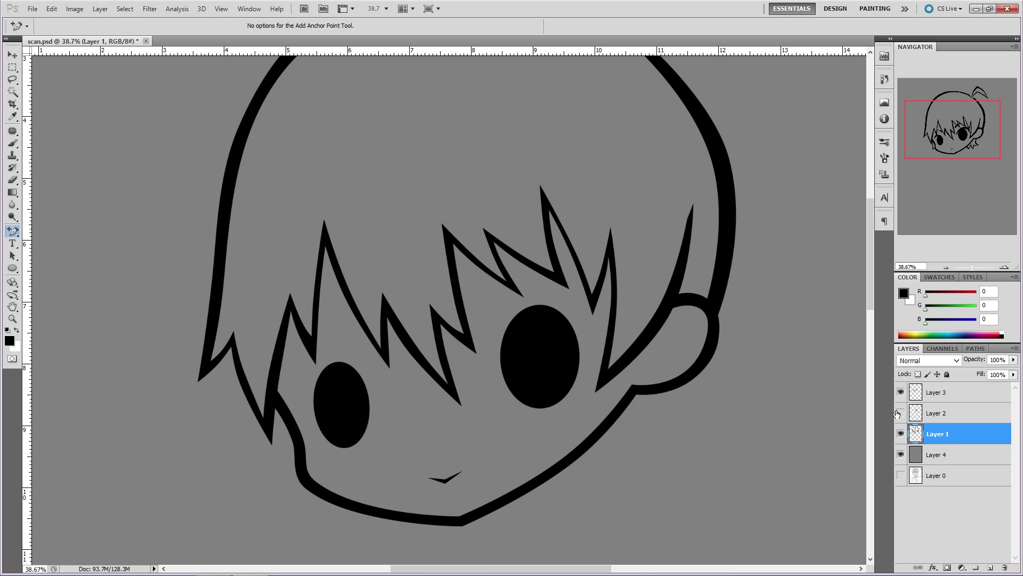
left_click(900, 413)
- Set up the Eraser for Layer 2 with a 59 px brush, 100% hardness and 100% opacity
left_click(951, 412)
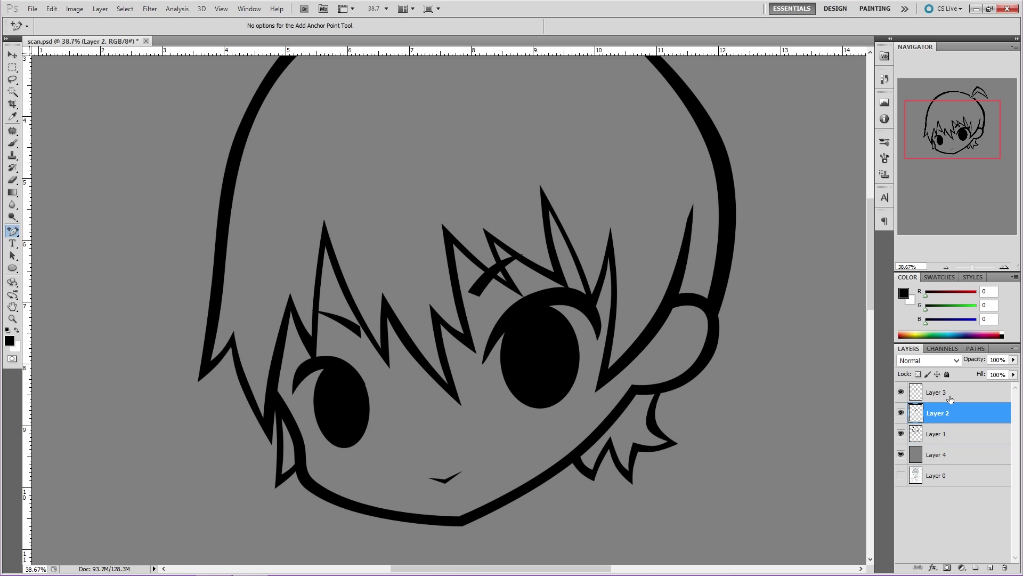
left_click(983, 267)
left_click_drag(949, 130, 953, 125)
left_click(12, 184)
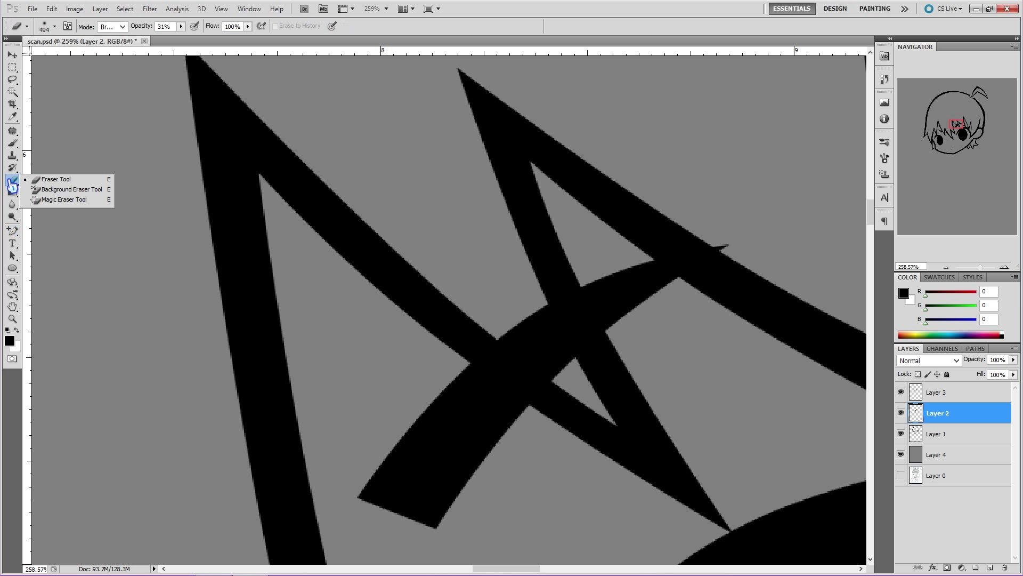
left_click(42, 28)
left_click_drag(56, 81, 149, 87)
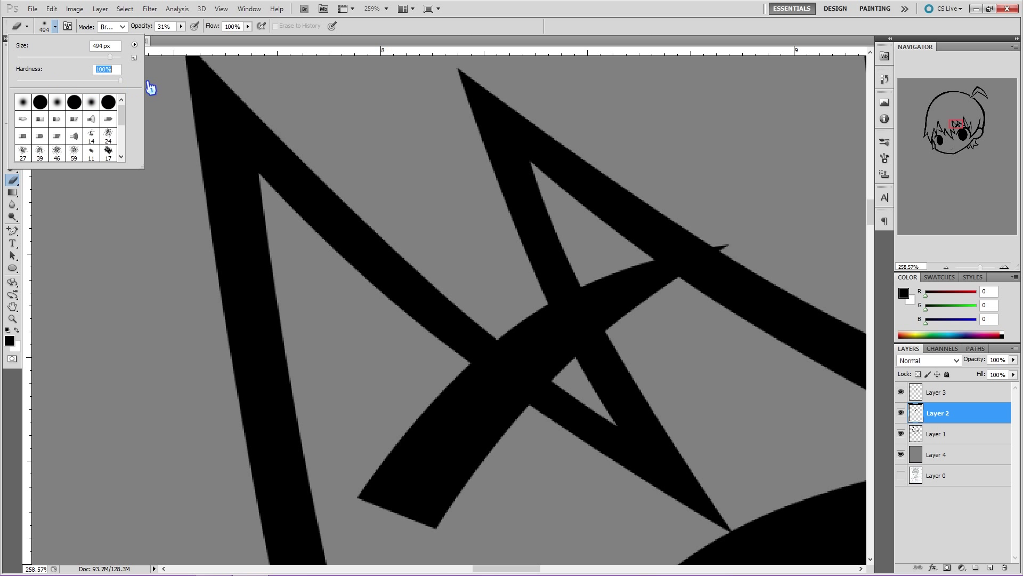
left_click(71, 59)
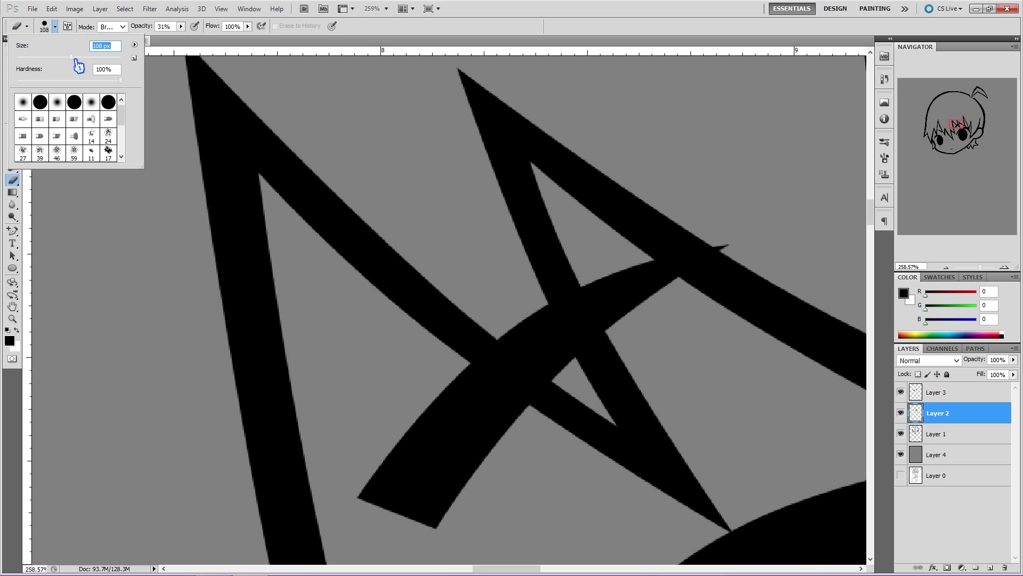
left_click_drag(68, 61, 48, 60)
left_click(182, 27)
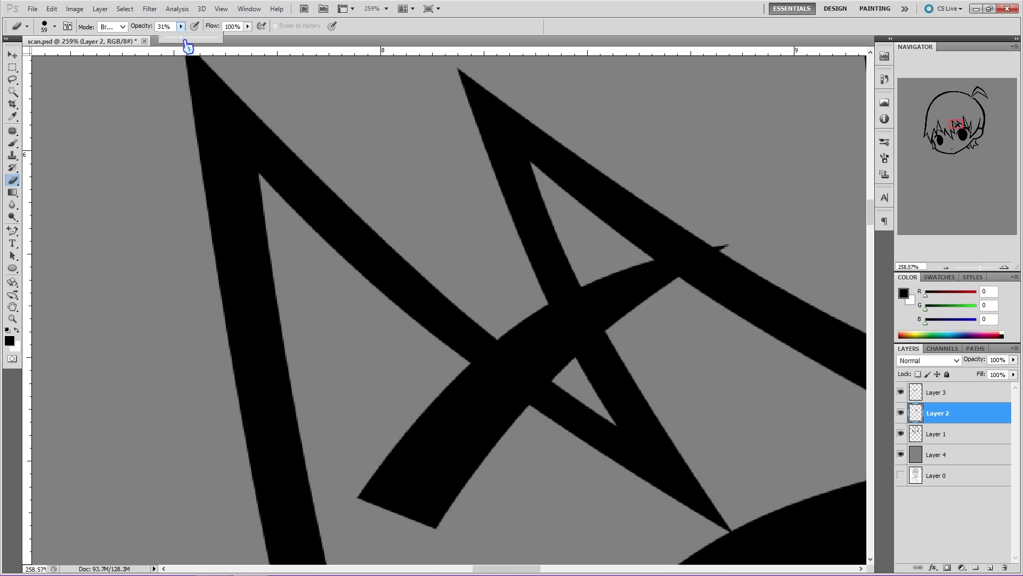
left_click_drag(185, 39, 253, 47)
- Erase the eyebrow stroke on Layer 2 where it crosses the hair spike, and touch up its thin tip beyond the outline
left_click_drag(509, 306, 548, 346)
left_click(553, 350)
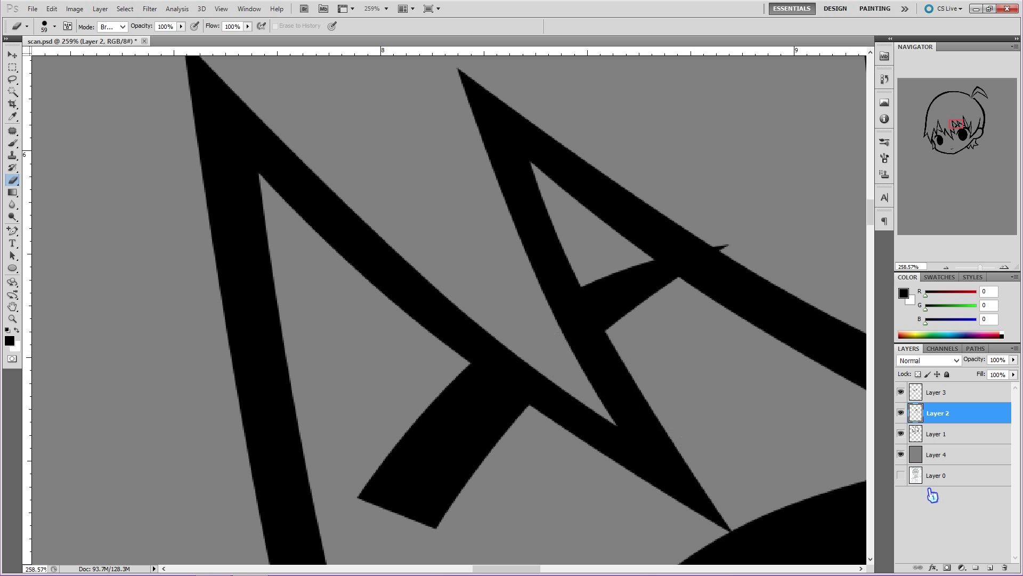
left_click(721, 246)
- Rename the gray-filled Layer 4 as bg
left_click(973, 267)
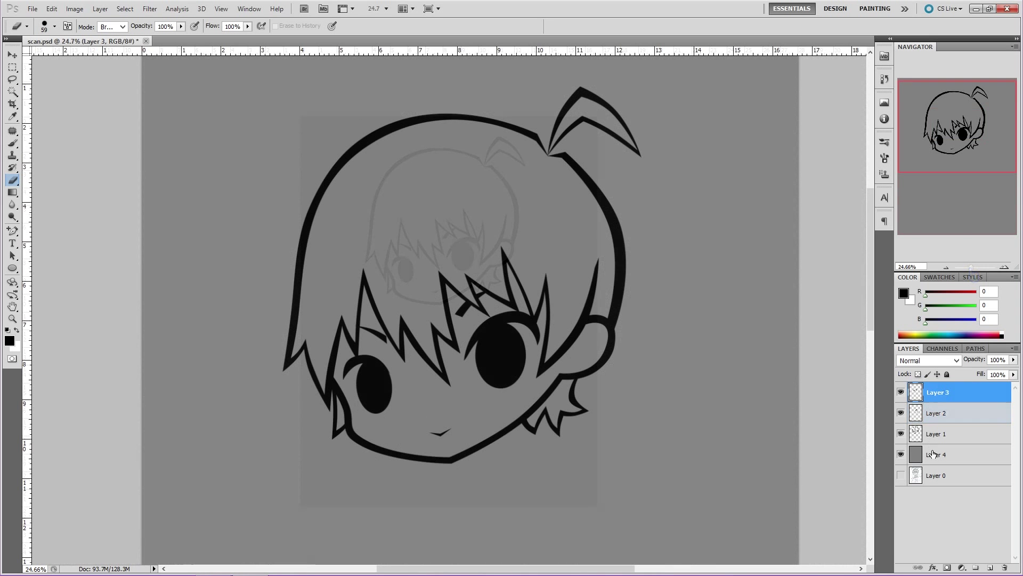
left_click(932, 440)
left_click(925, 420)
left_click(925, 397)
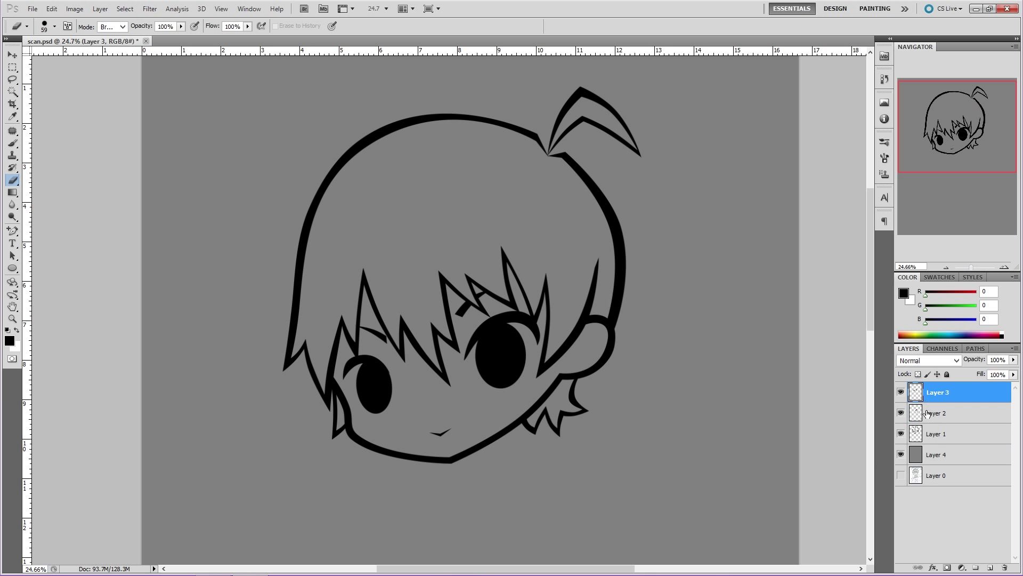
left_click(931, 464)
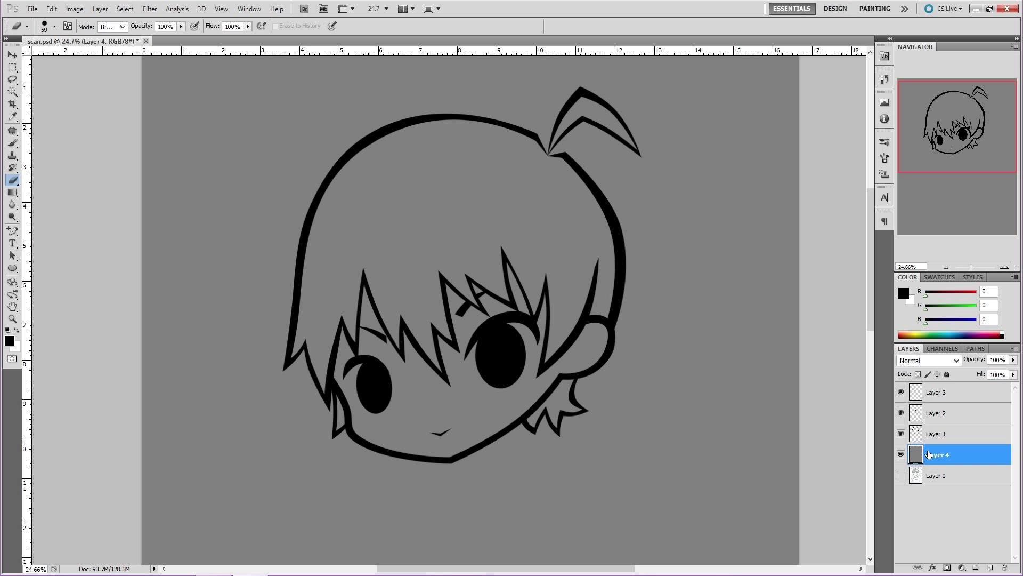
double_click(939, 458)
type("bg")
key("Return")
left_click(942, 433)
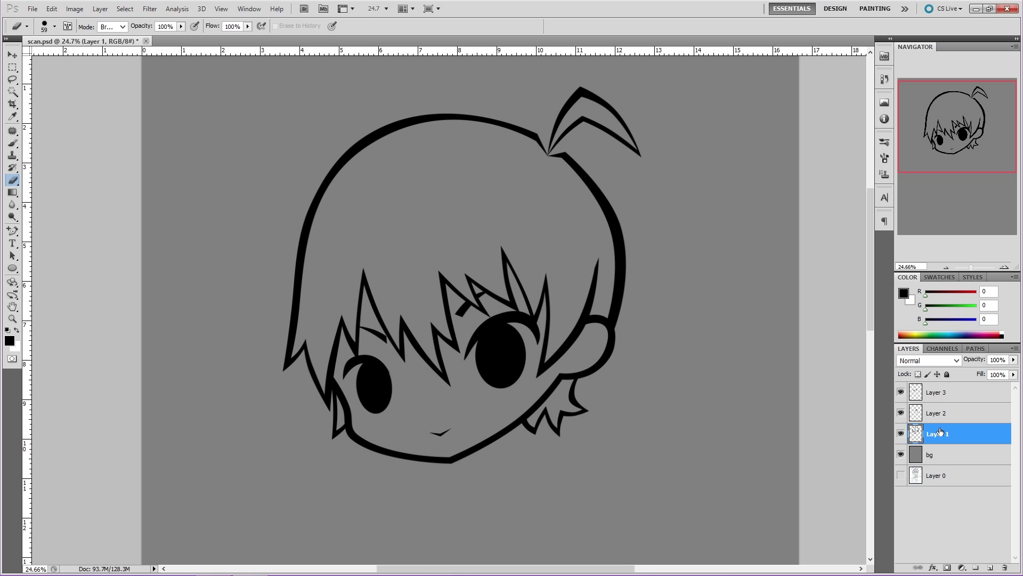
left_click(935, 393, "shift")
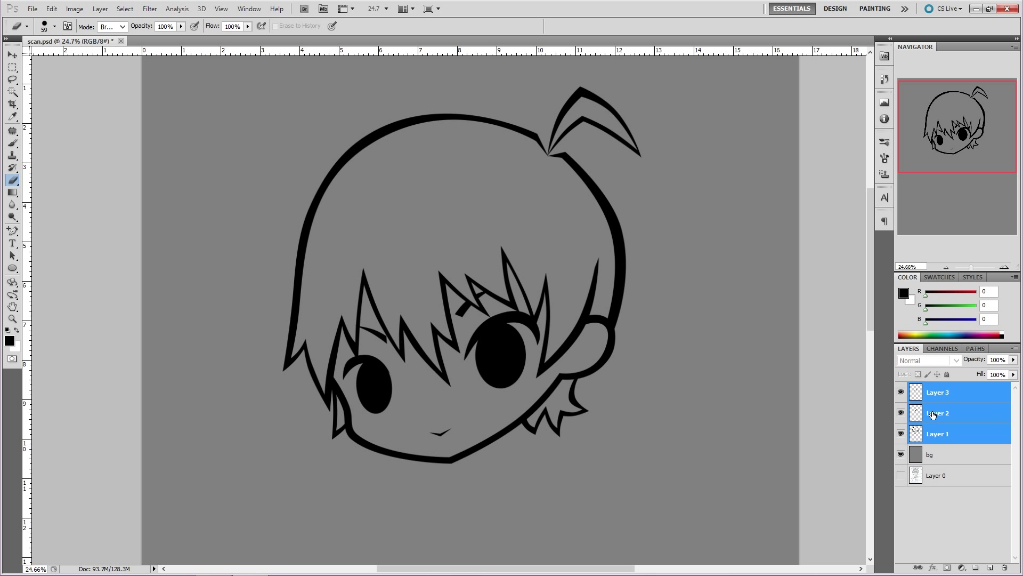
key("ctrl+g")
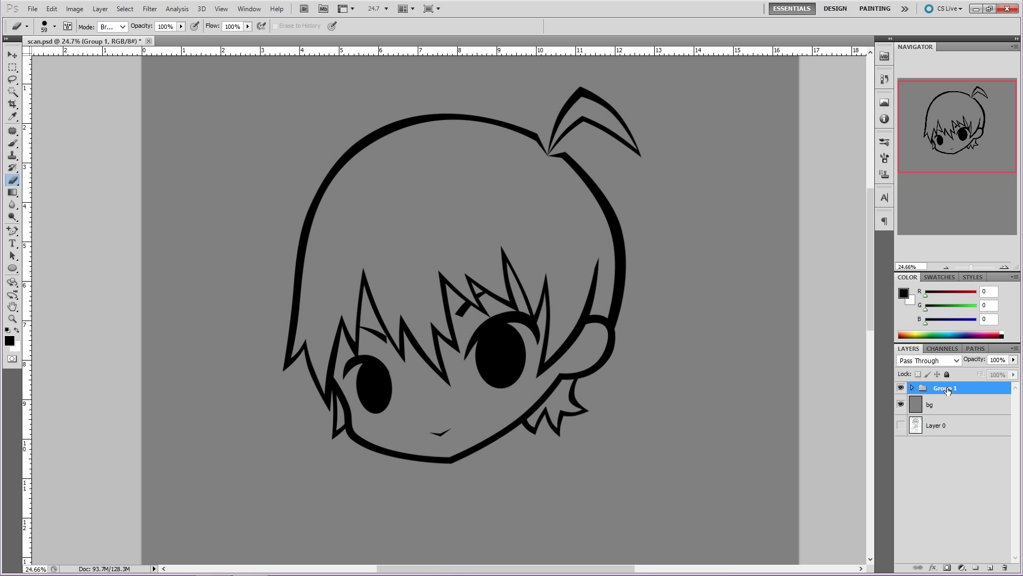
key("ctrl+z")
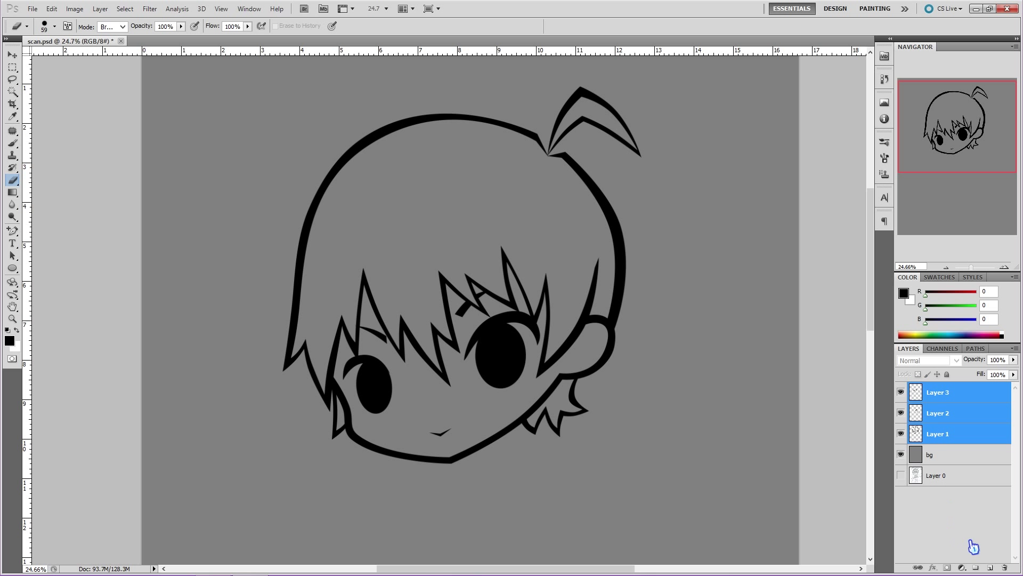
- Create a new layer group and move Layer 1, Layer 2 and Layer 3 into it
left_click(975, 568)
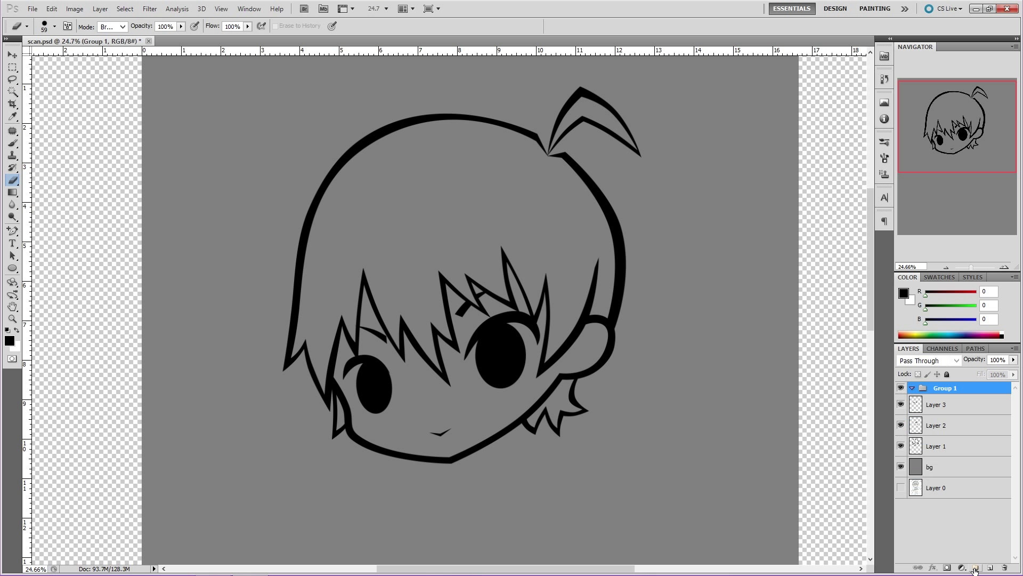
left_click(946, 408)
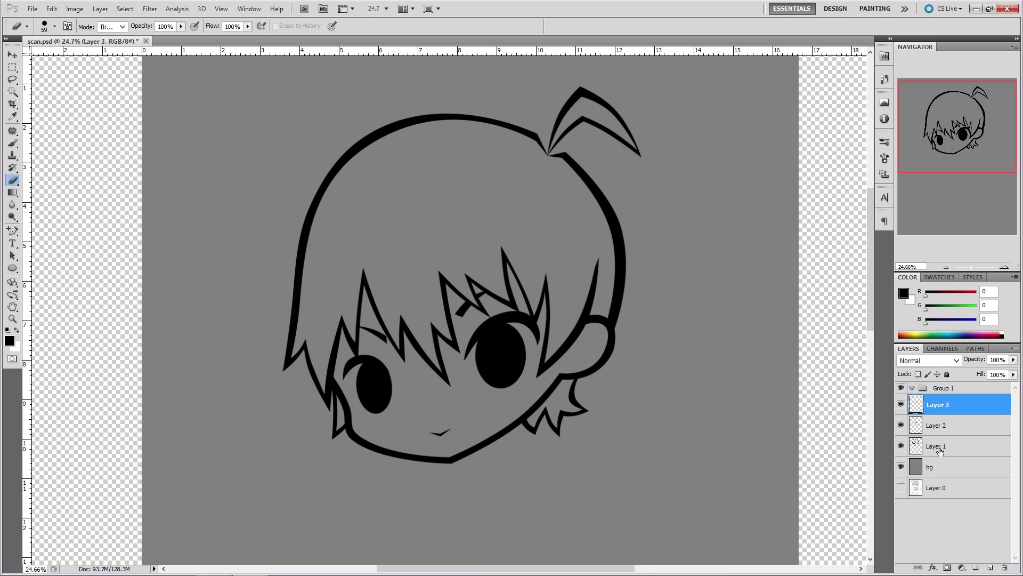
left_click(940, 451, "shift")
left_click_drag(940, 450, 937, 390)
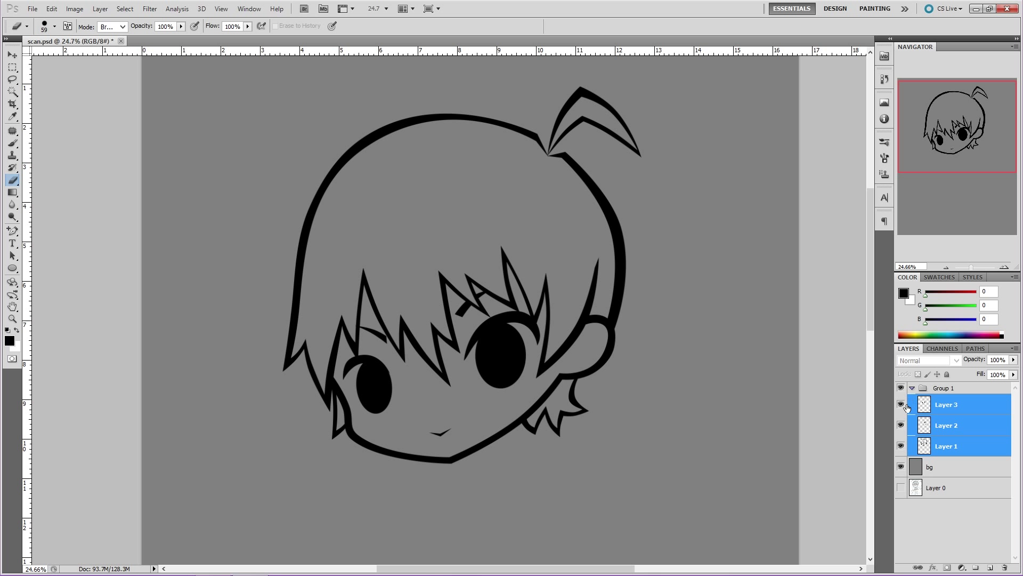
left_click(912, 388)
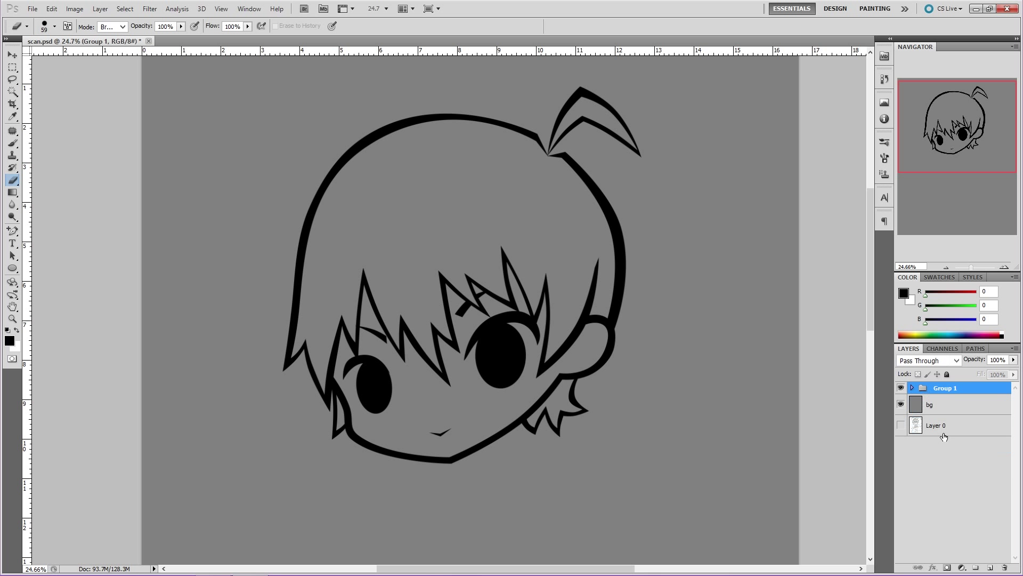
- Rename the new group as lineart
left_click(912, 388)
left_click(912, 388)
double_click(945, 388)
type("lineart")
key("Return")
- Duplicate the lineart group as lineart copy within scan.psd
right_click(944, 390)
left_click(928, 415)
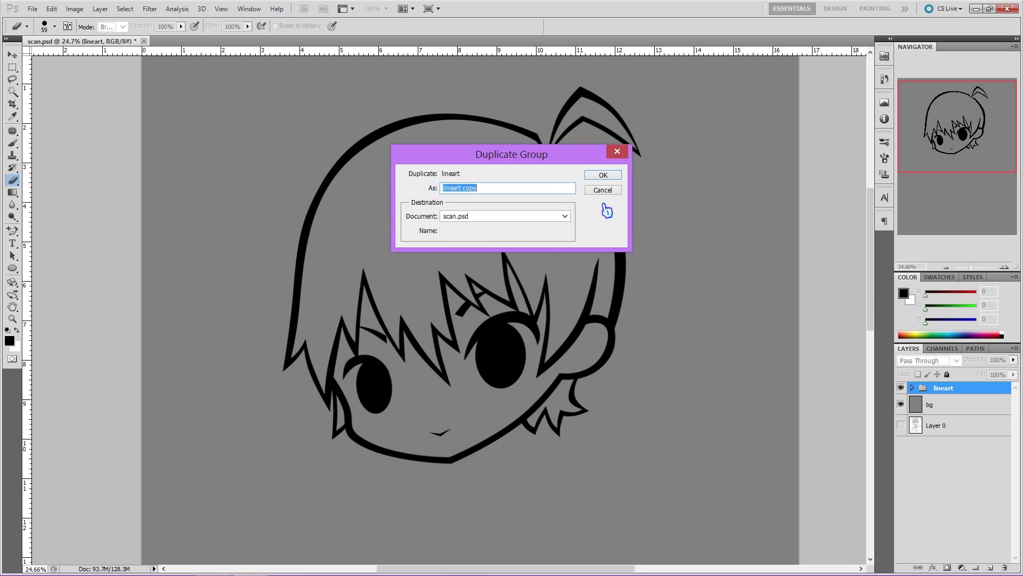
left_click(598, 174)
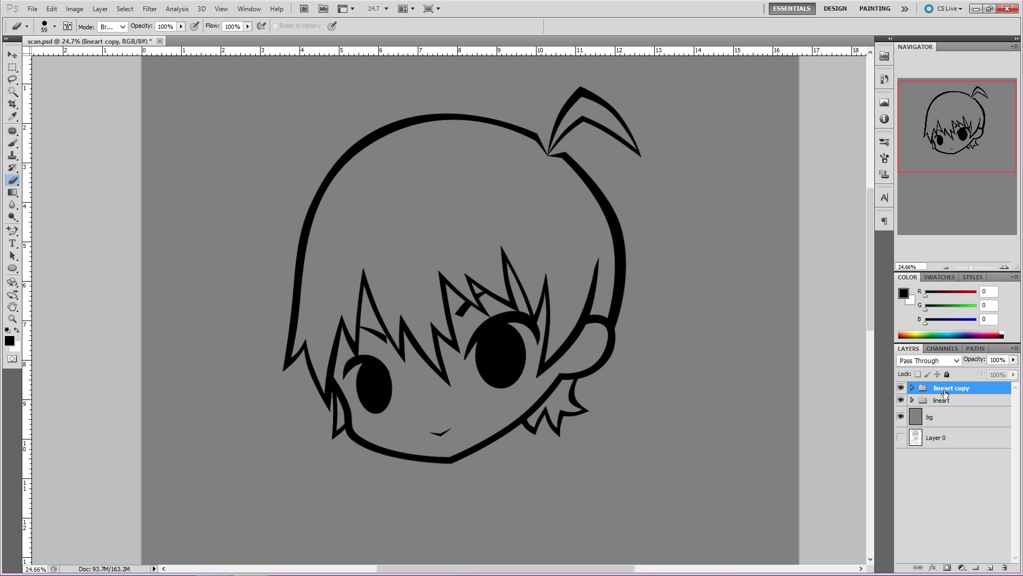
- Move the original lineart group below Layer 0 and hide it
left_click_drag(941, 401, 936, 460)
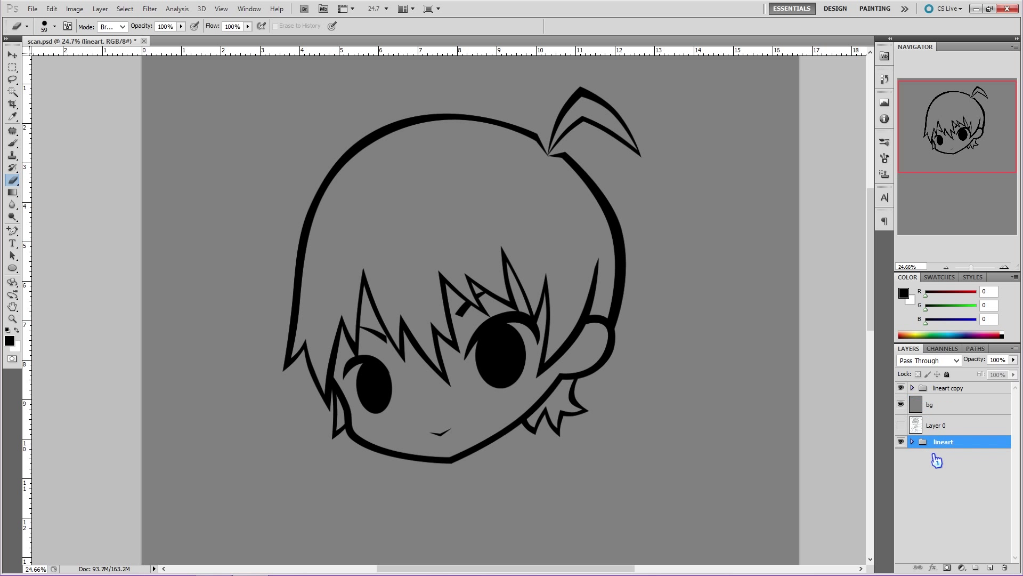
left_click(941, 391)
left_click(902, 443)
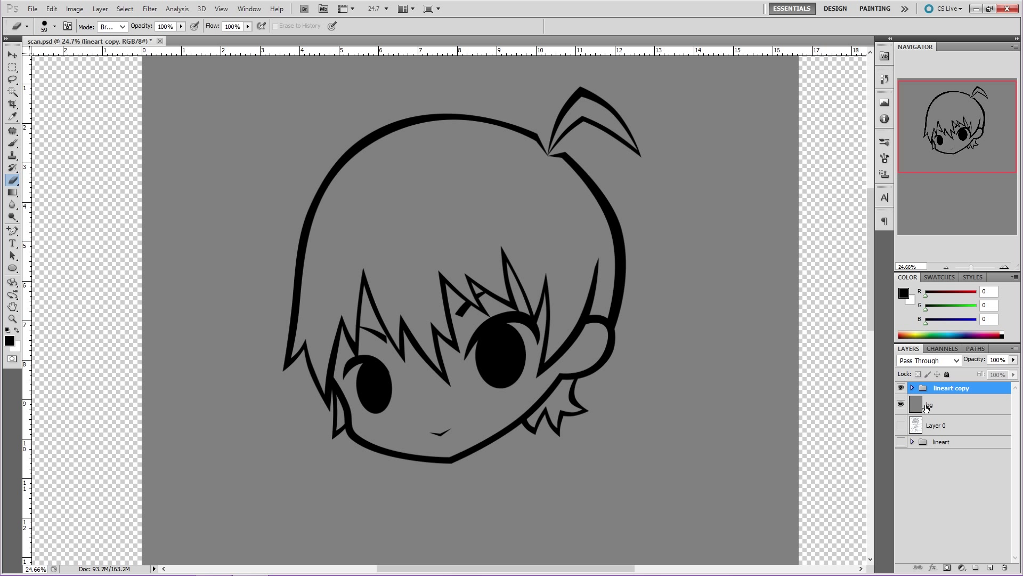
- Merge the lineart copy group into a single layer and toggle its visibility to check it
key("ctrl+e")
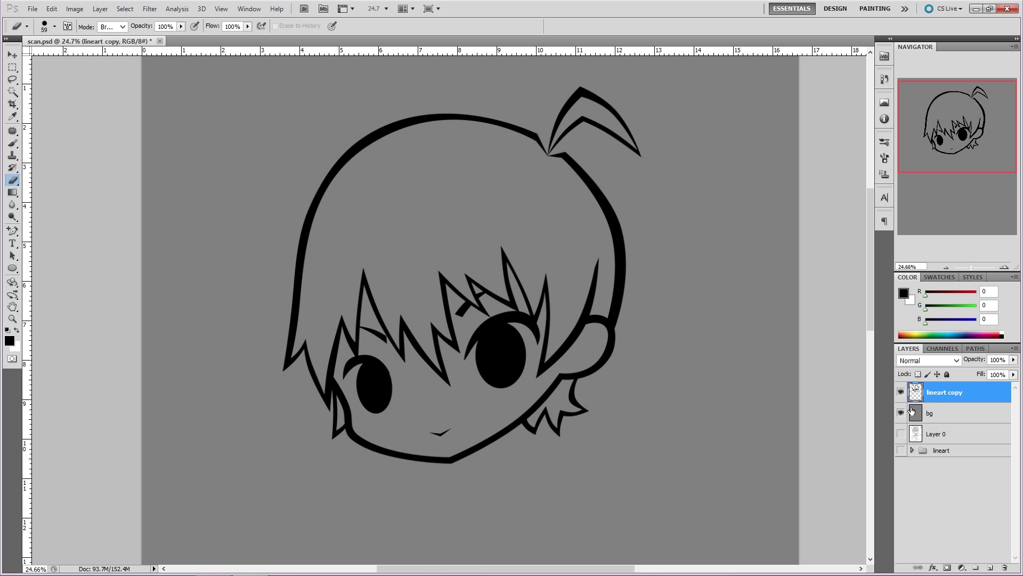
left_click(901, 392)
left_click(900, 392)
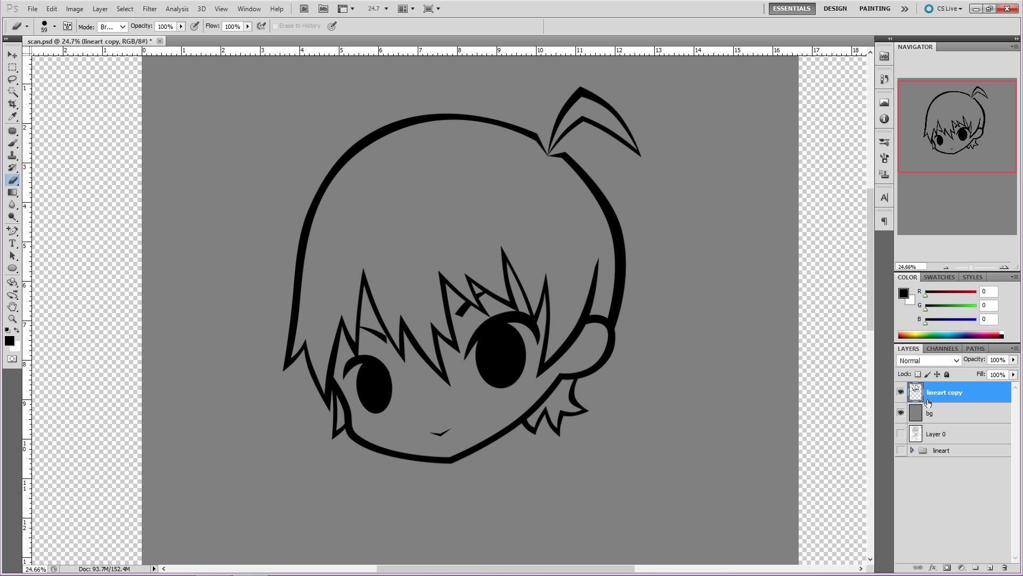
- Add a new empty layer directly above bg and activate the Brush tool
left_click(943, 417)
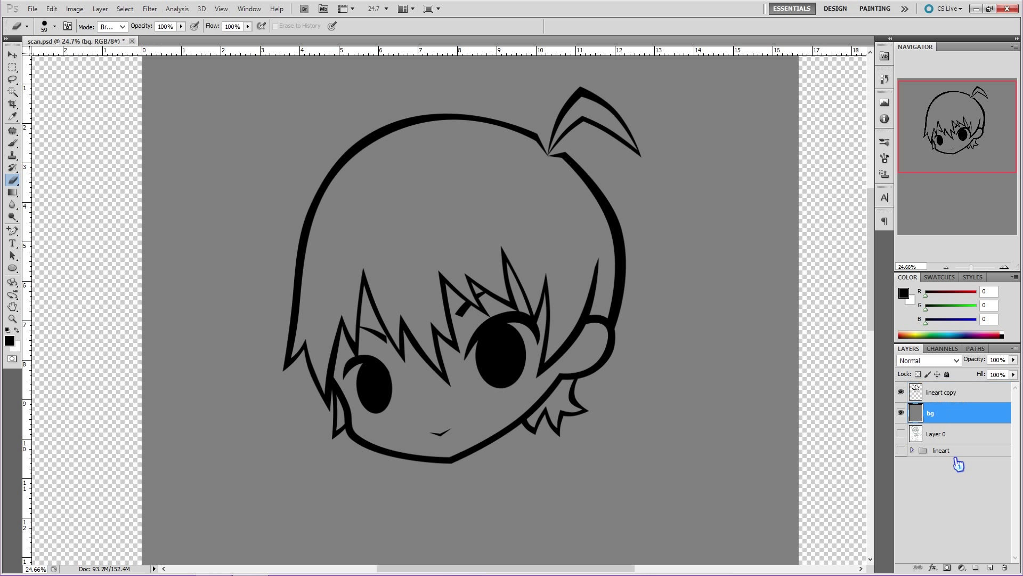
left_click(990, 568)
key("b")
scroll(421, 376, "up", 3)
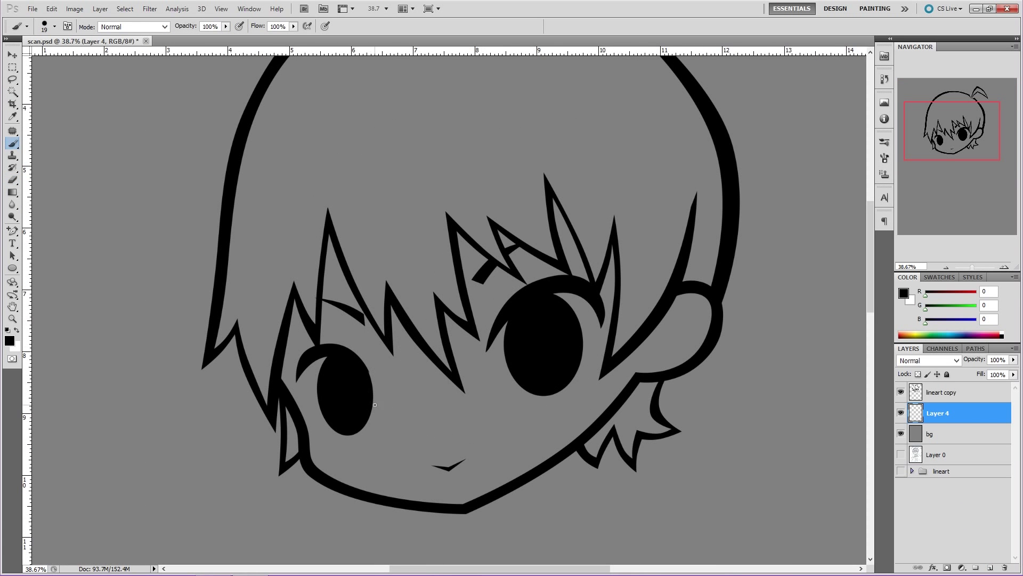
- Select the face area inside the outlines of the lineart copy layer with the Magic Wand tool
key("alt+bracketright")
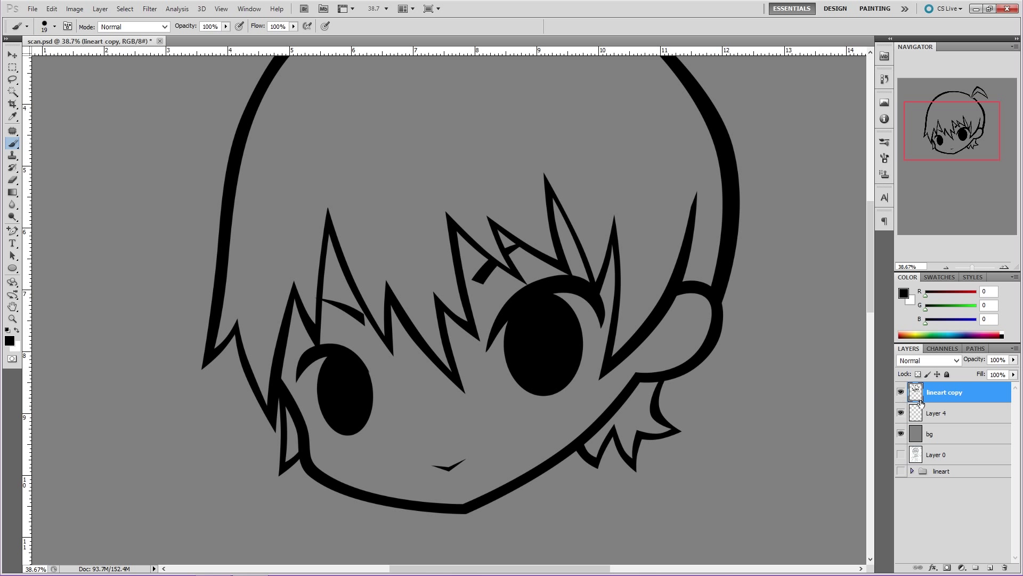
left_click(12, 93)
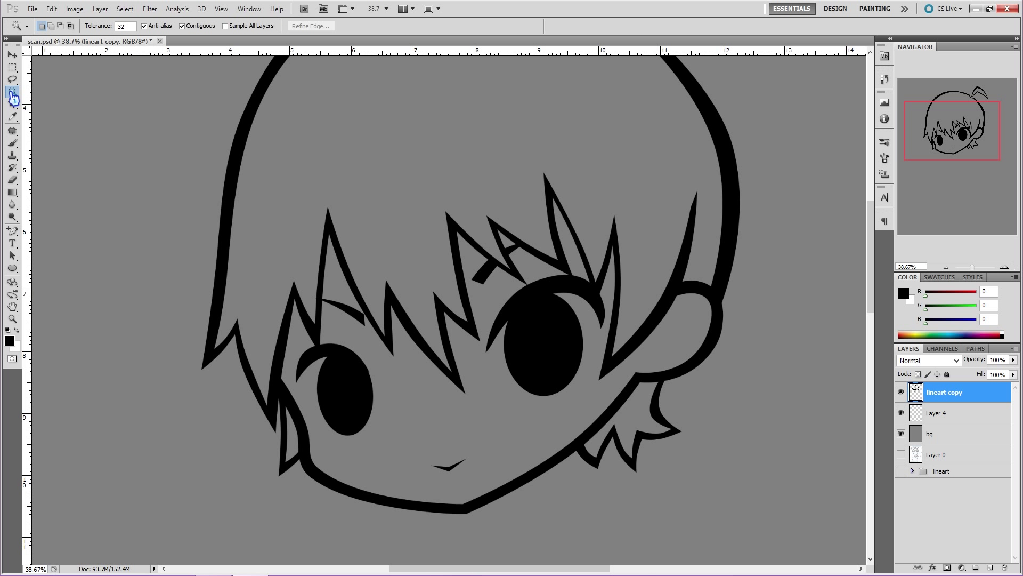
right_click(12, 95)
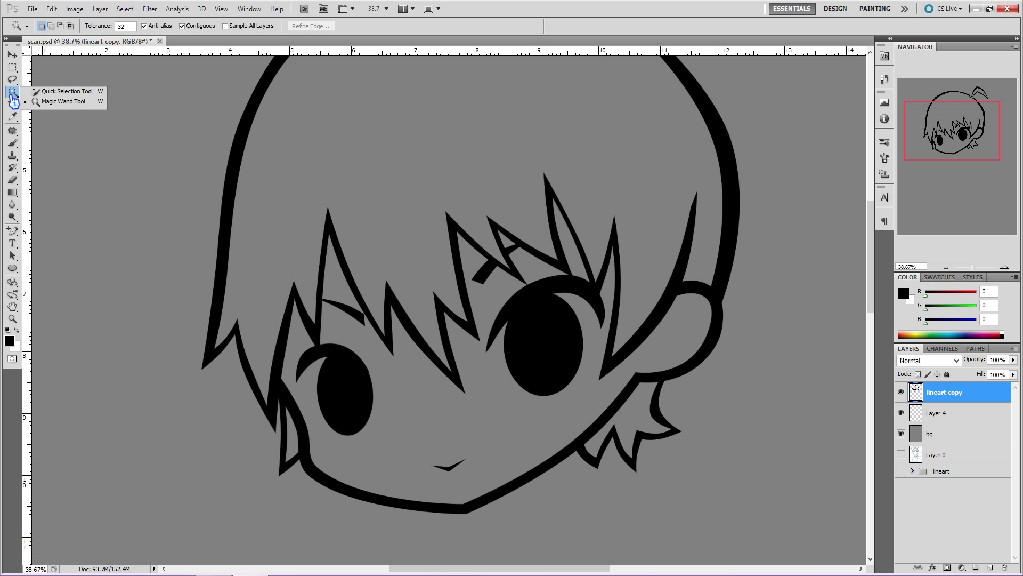
left_click(53, 104)
left_click(404, 395)
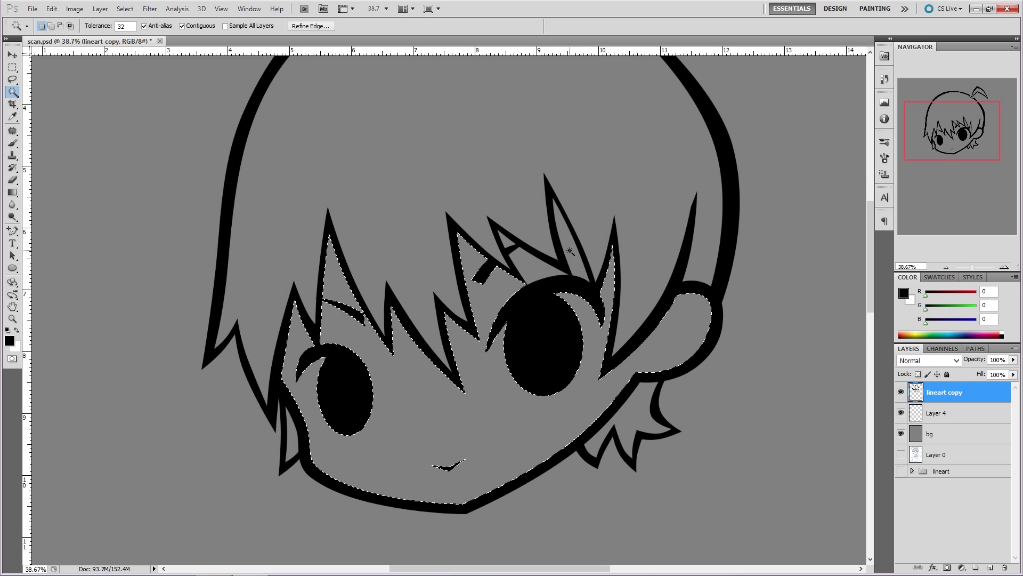
- Add the remaining skin gaps between the bangs above the larger eye to the face selection
key("ctrl+d")
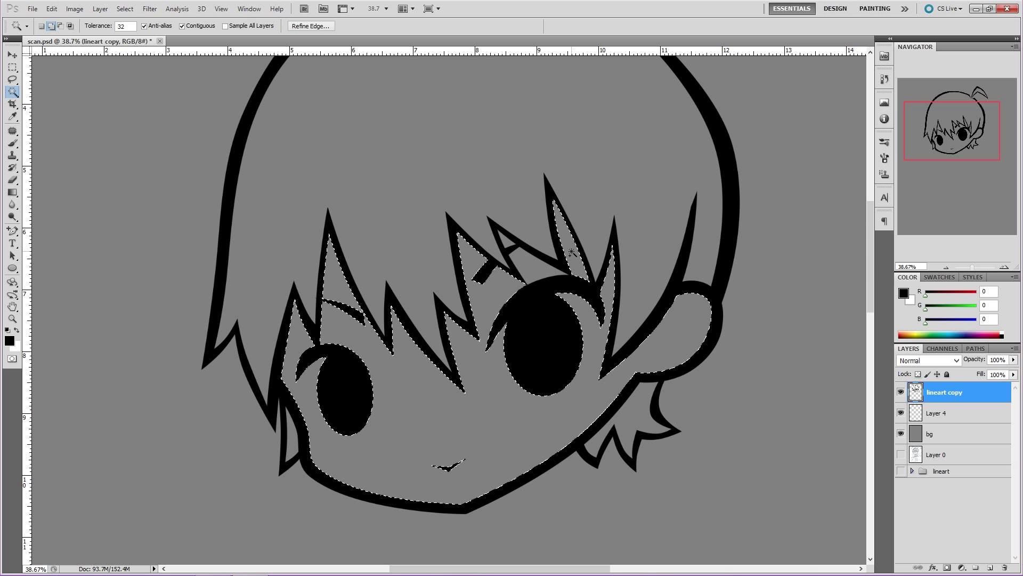
left_click(545, 276)
left_click(504, 239, "shift")
- Expand the face selection by 10 pixels so it reaches under the outlines
left_click(123, 10)
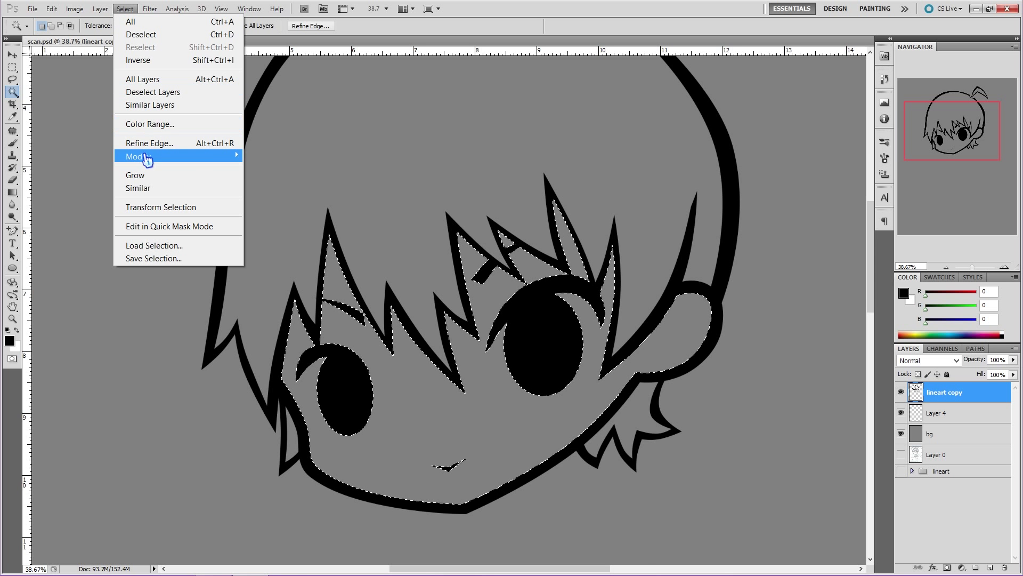
mouse_move(207, 157)
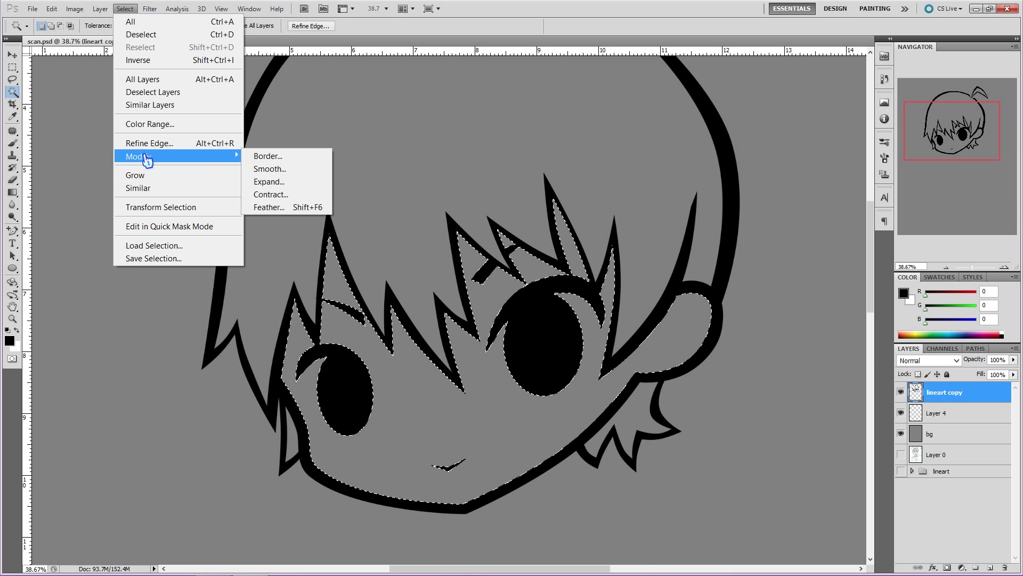
left_click(283, 182)
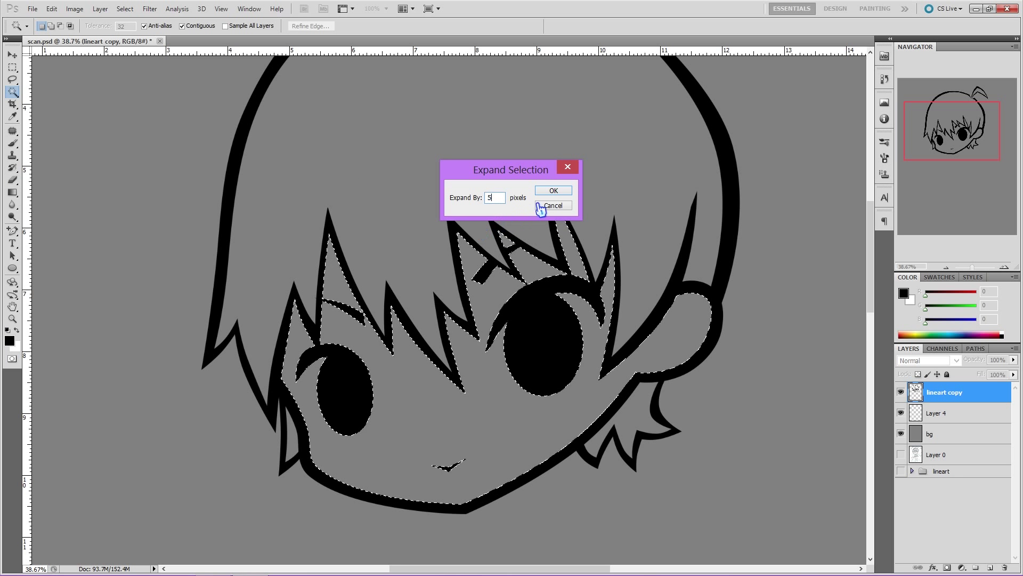
key("BackSpace")
left_click(567, 192)
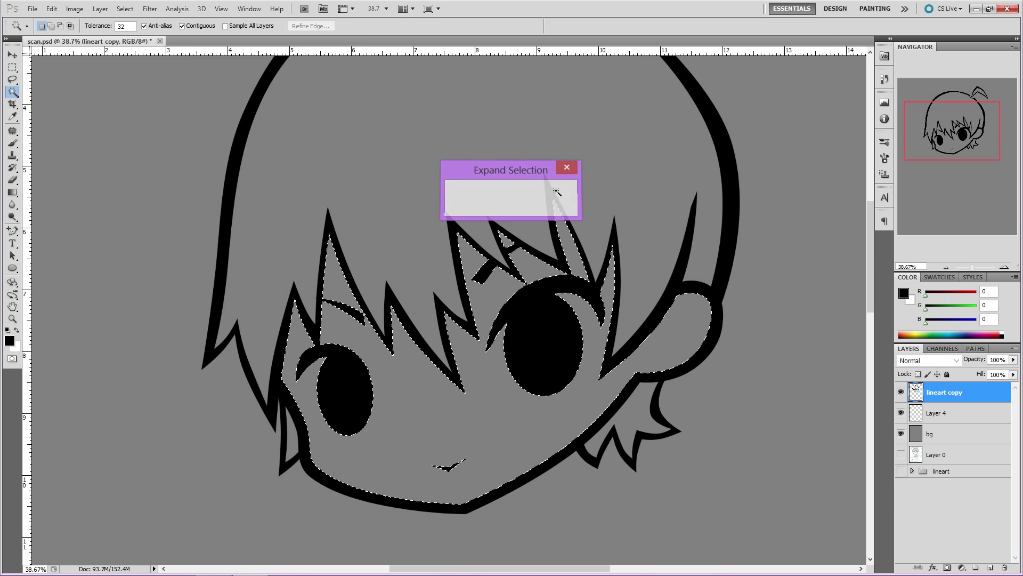
- Paint the selected face and ear areas on Layer 4 with solid light peach, color ffe0bf
left_click_drag(972, 267, 974, 267)
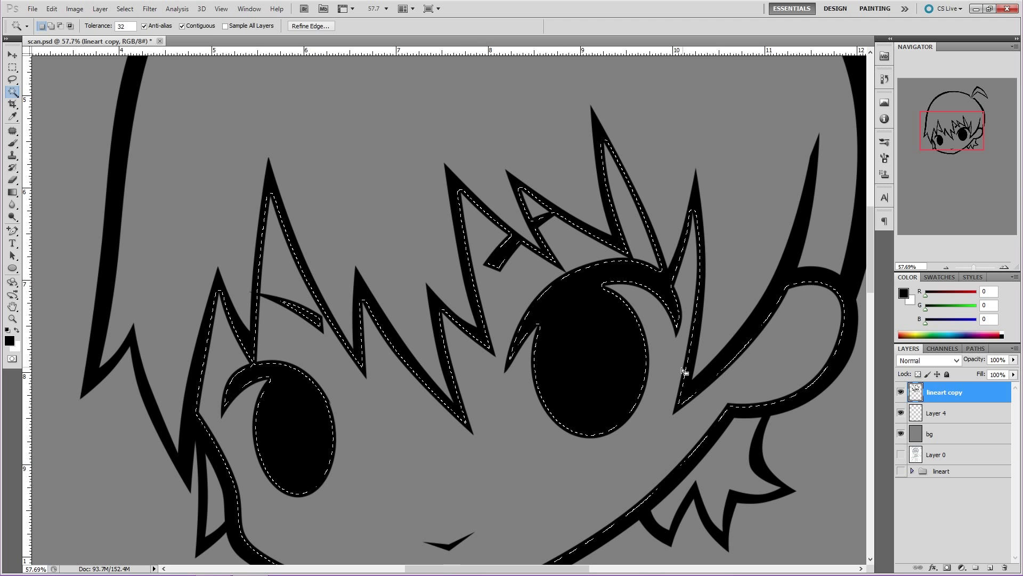
left_click_drag(958, 140, 957, 143)
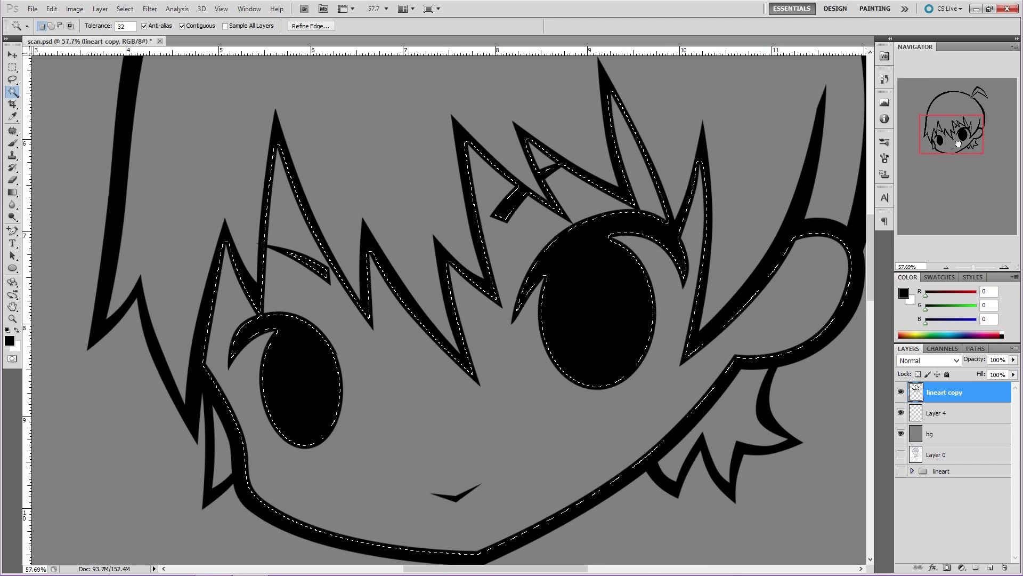
left_click(10, 341)
left_click_drag(445, 427, 467, 220)
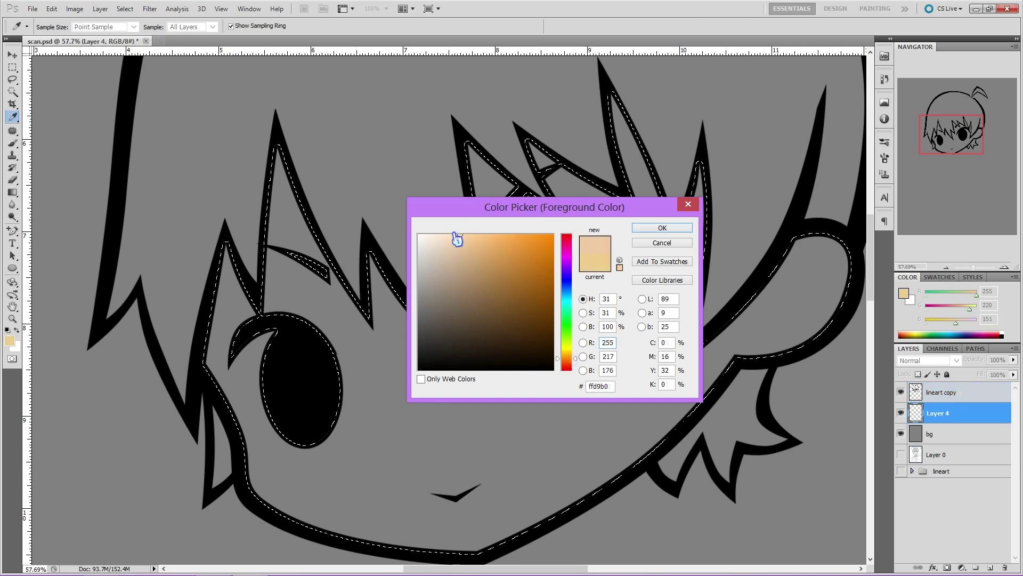
left_click_drag(456, 235, 452, 231)
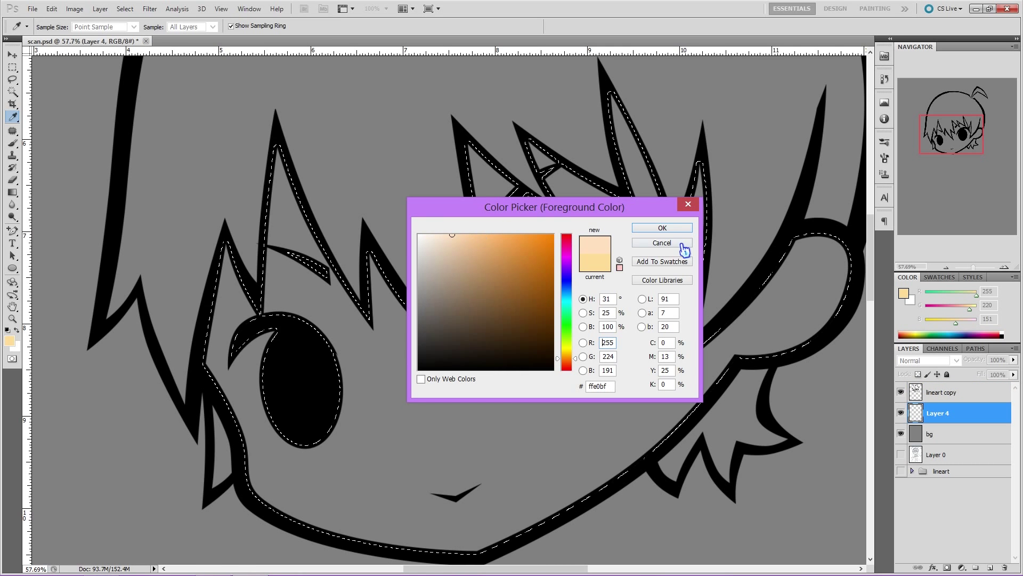
left_click(661, 228)
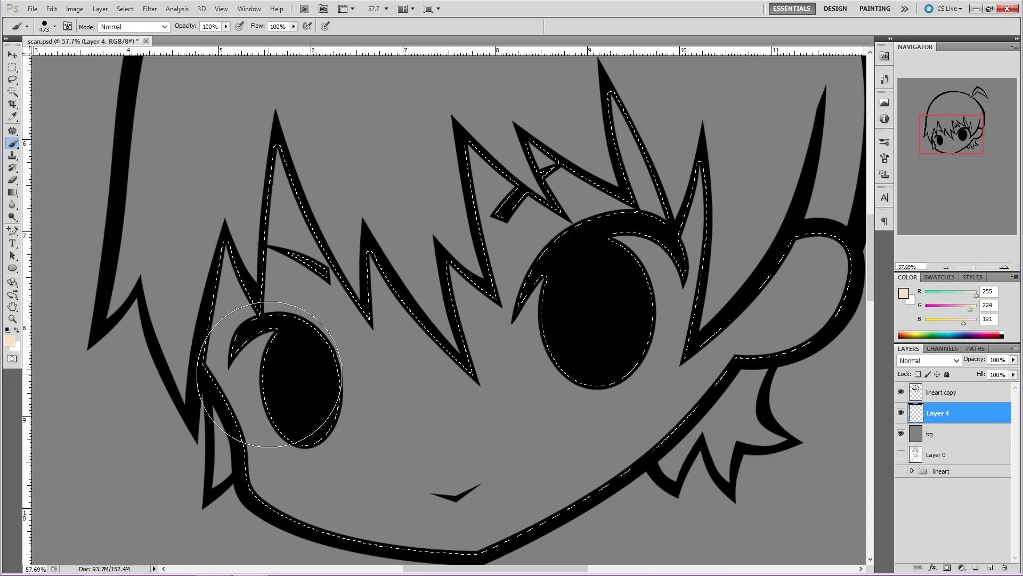
left_click_drag(248, 302, 231, 321)
mouse_move(303, 461)
left_mouse_down()
mouse_move(727, 176)
mouse_move(445, 476)
left_mouse_up()
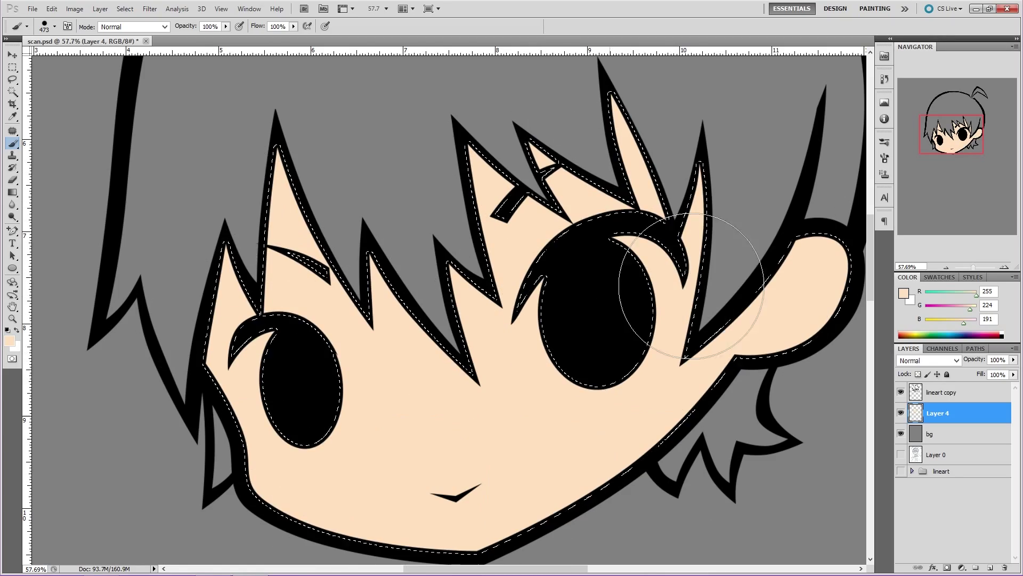
- Set the foreground color to RGB 254, 199, 168 and the brush to 0% hardness and 25% opacity
left_click(9, 340)
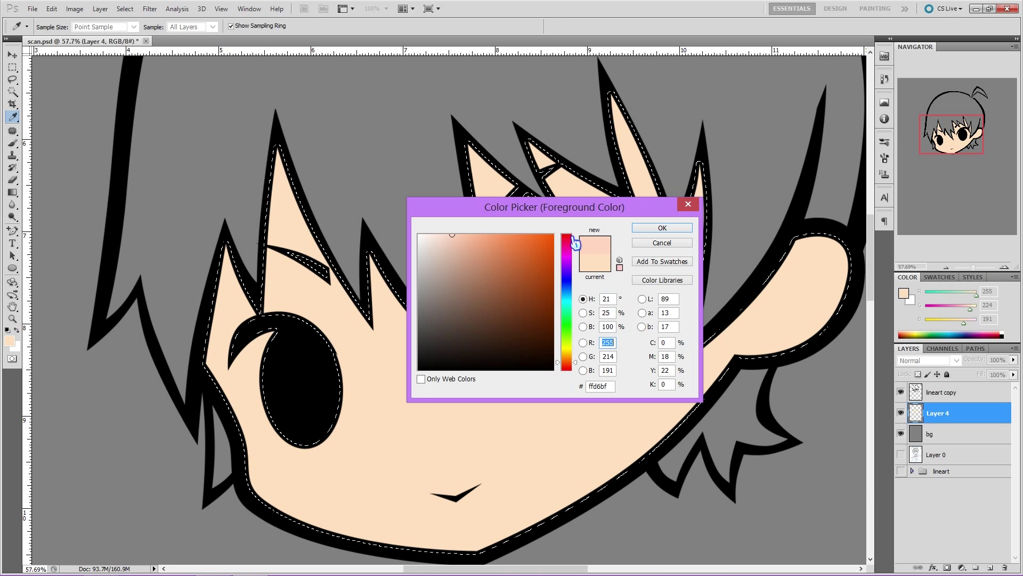
left_click(662, 227)
key("ctrl+d")
left_click(55, 27)
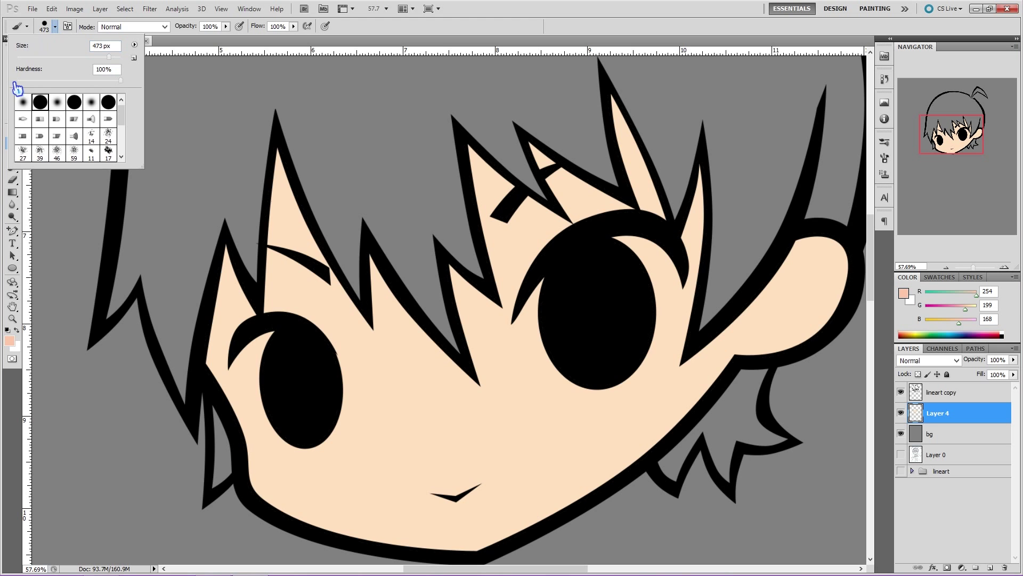
left_click(17, 81)
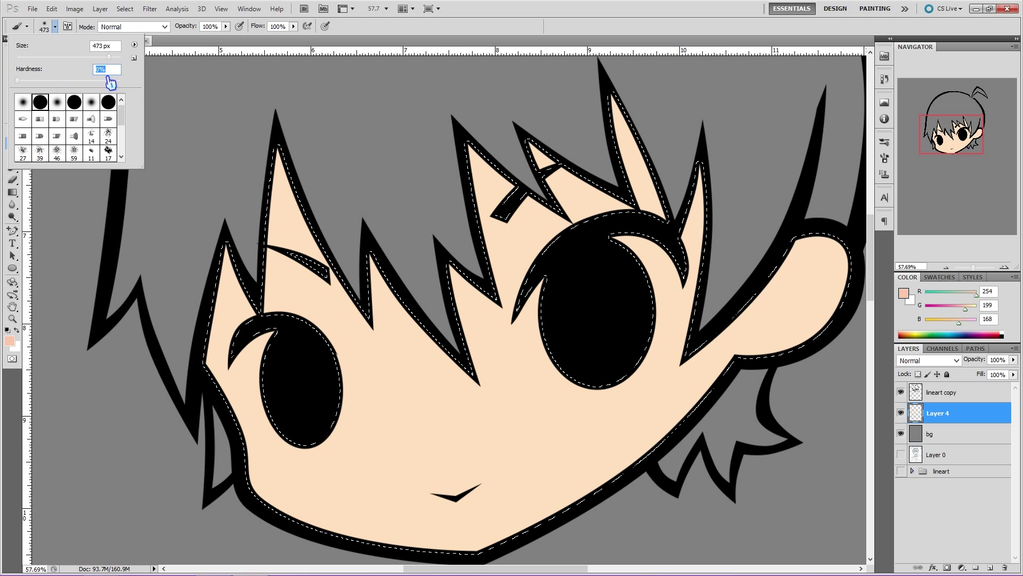
left_click(225, 27)
left_click_drag(228, 37, 188, 45)
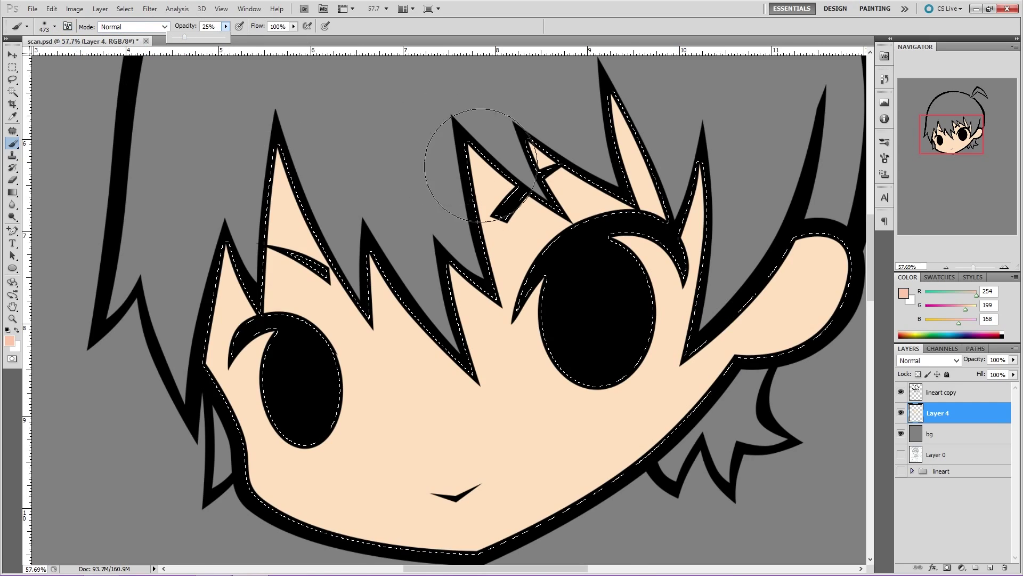
- Hide the selection outline and softly shade the ear, the cheeks, the jaw edge and the forehead under the bangs
mouse_move(777, 249)
left_mouse_down()
mouse_move(799, 208)
mouse_move(852, 243)
mouse_move(850, 275)
mouse_move(816, 193)
left_mouse_up()
key("ctrl+h")
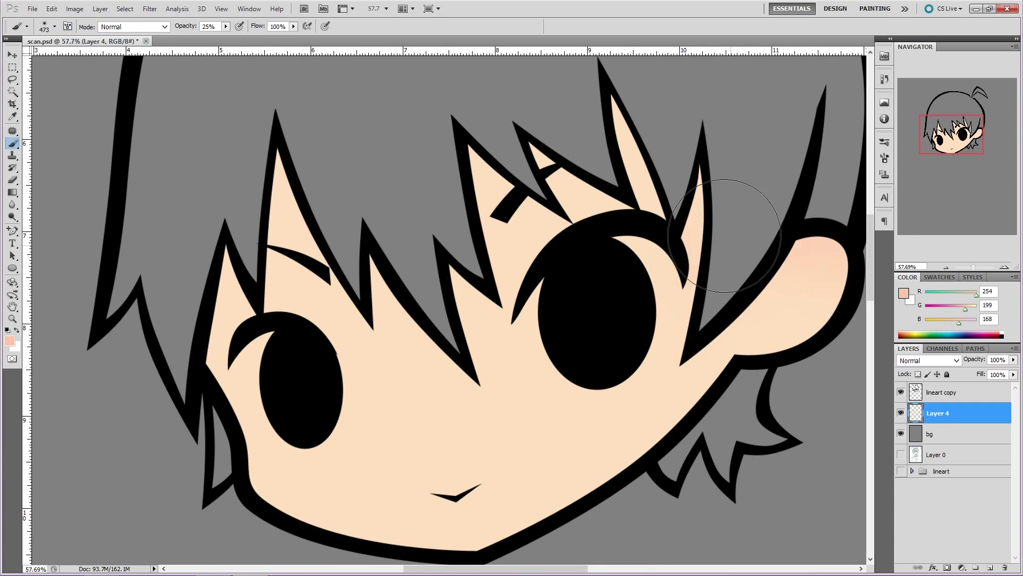
left_click_drag(724, 236, 660, 468)
mouse_move(457, 197)
left_mouse_down()
mouse_move(283, 178)
mouse_move(269, 116)
mouse_move(75, 161)
left_mouse_up()
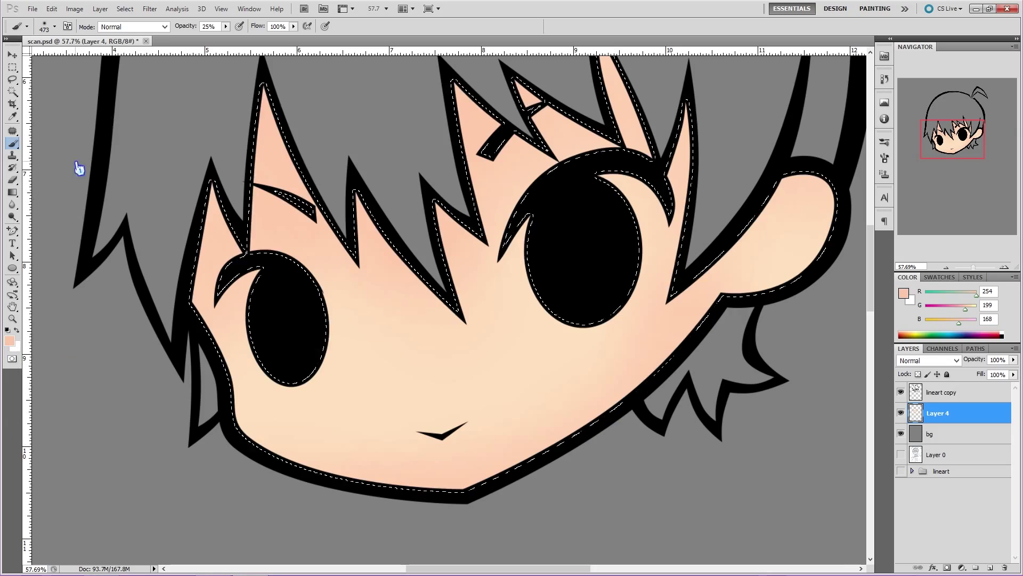
- Set the foreground color to RGB 255, 174, 130 and deepen the soft shading on the ear, cheeks and chin
left_click(10, 341)
left_click(483, 234)
left_click(661, 228)
left_click(773, 166)
left_click_drag(480, 509, 333, 461)
left_click_drag(688, 332, 701, 440)
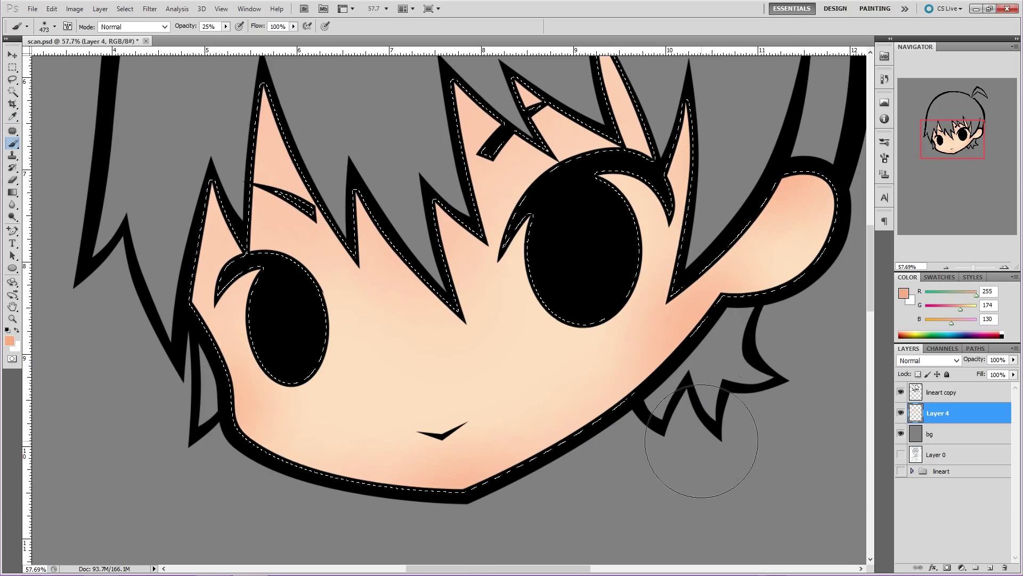
- Undo the last shading stroke, paint the darker shadow across the forehead beneath the bangs, and clear the selection
key("ctrl+alt+z")
left_click_drag(958, 150, 958, 140)
mouse_move(664, 200)
left_mouse_down()
mouse_move(457, 201)
mouse_move(230, 272)
left_mouse_up()
left_click_drag(958, 146, 961, 153)
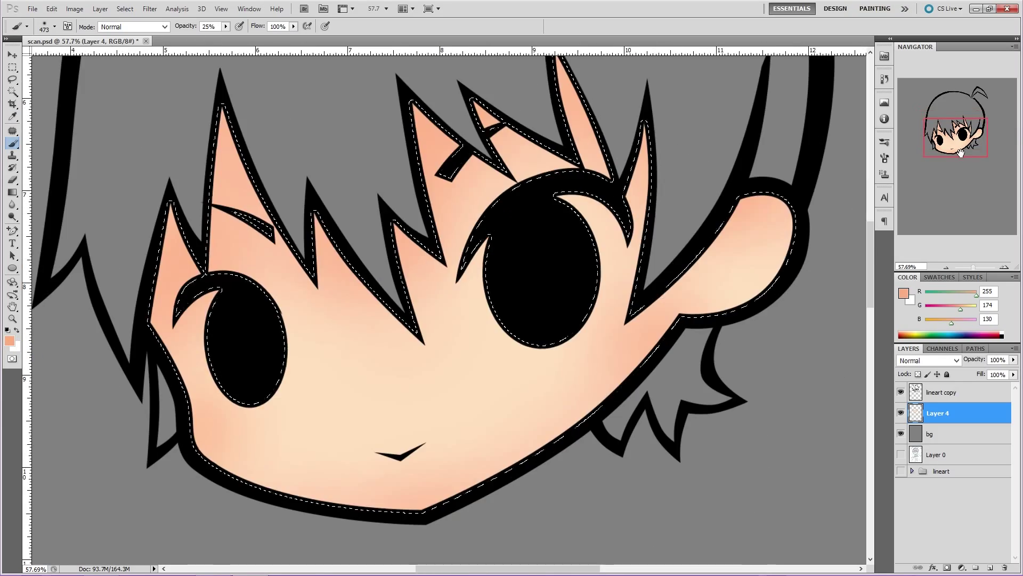
left_click(125, 9)
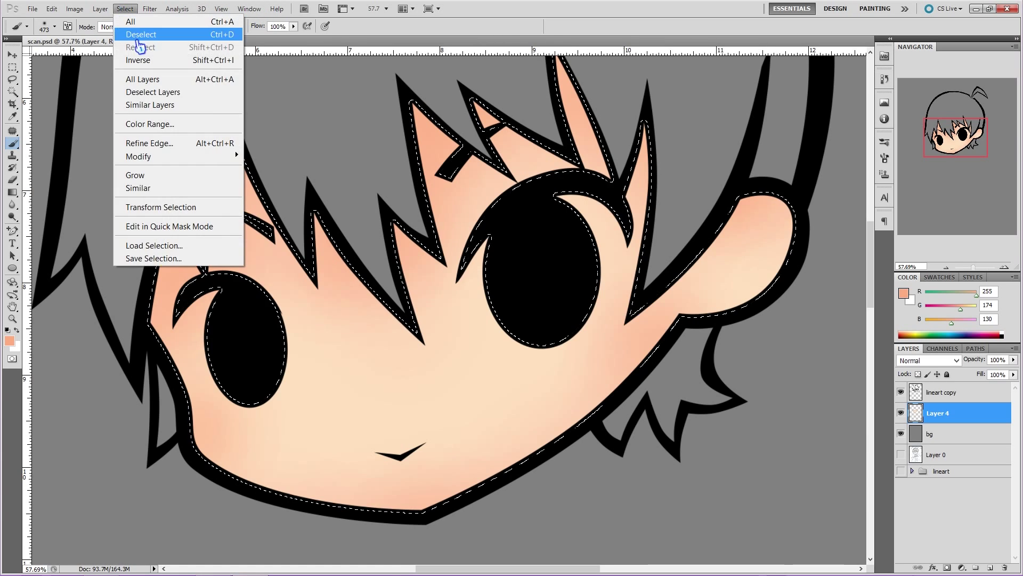
left_click(139, 34)
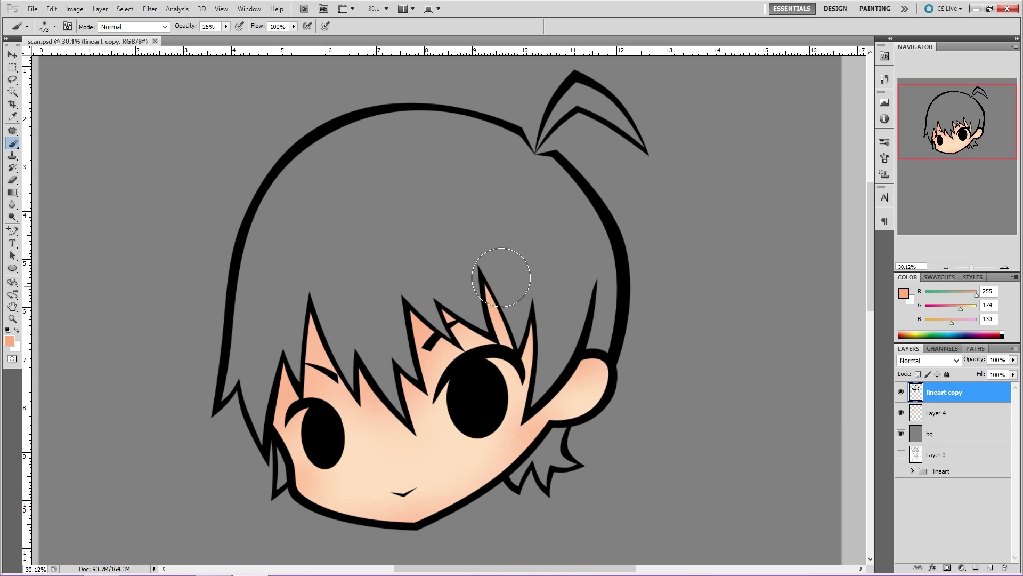
- Select the main hair, the top tuft and the lower hair tips on the lineart copy layer with the Magic Wand
left_click(13, 91)
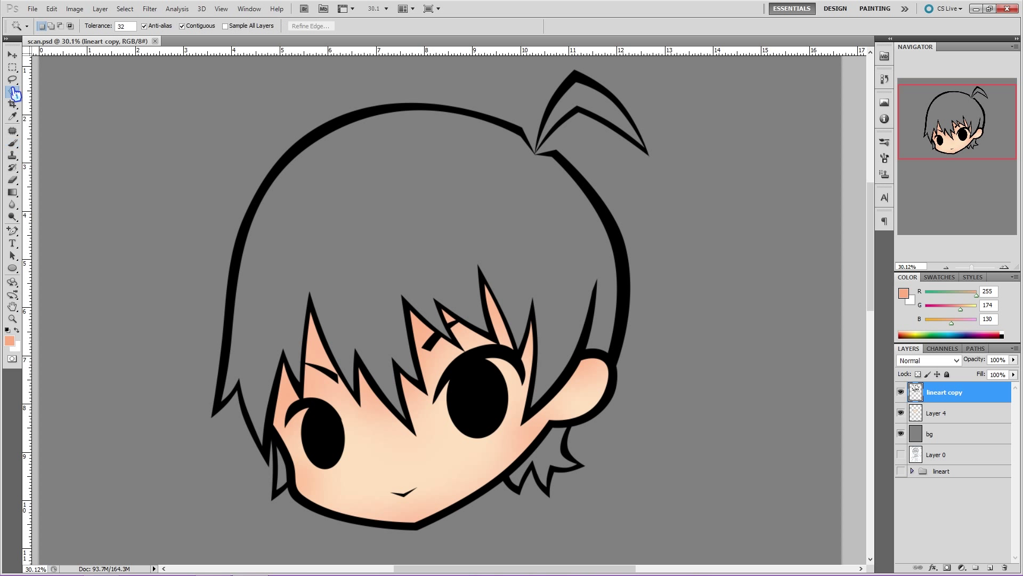
left_click(375, 185)
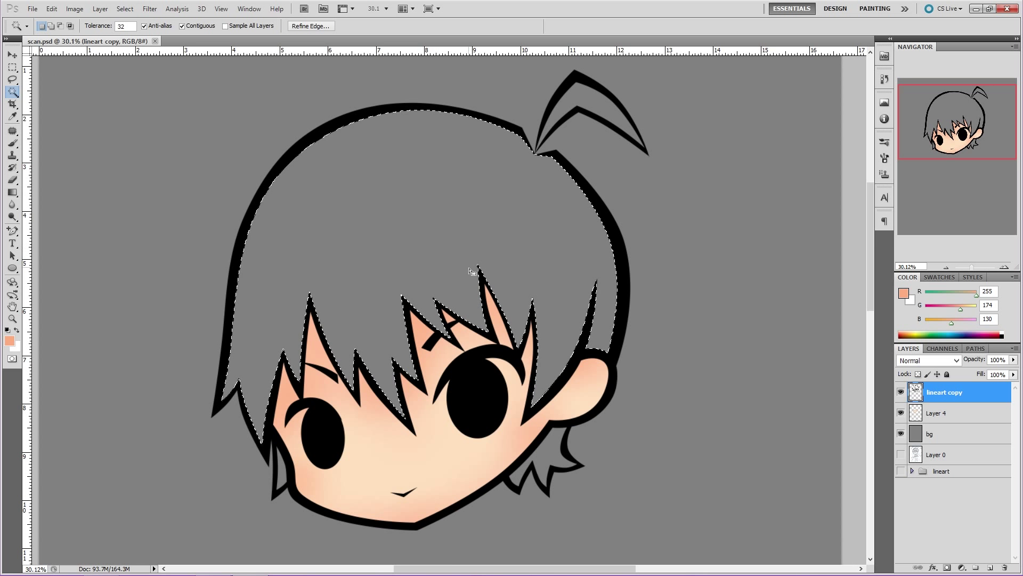
left_click(600, 104, "shift")
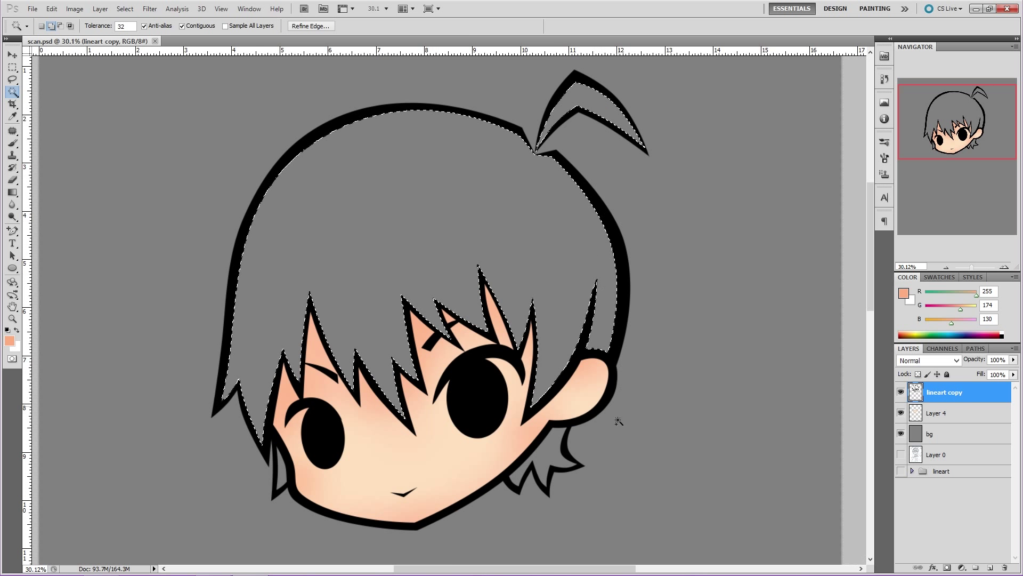
left_click(556, 458, "shift")
- Expand the hair selection by 10 pixels
left_click(125, 9)
mouse_move(146, 157)
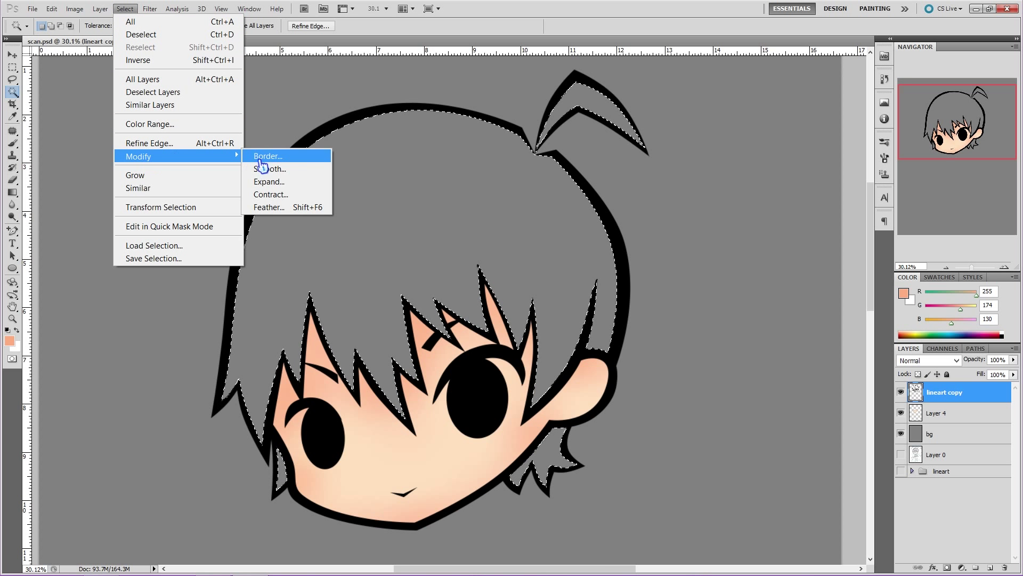
left_click(296, 182)
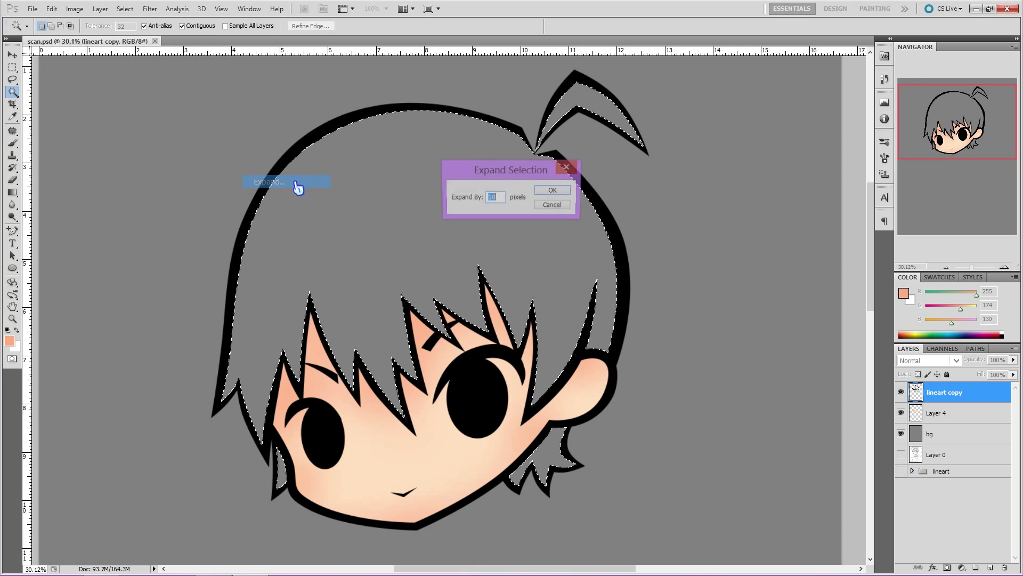
left_click(558, 192)
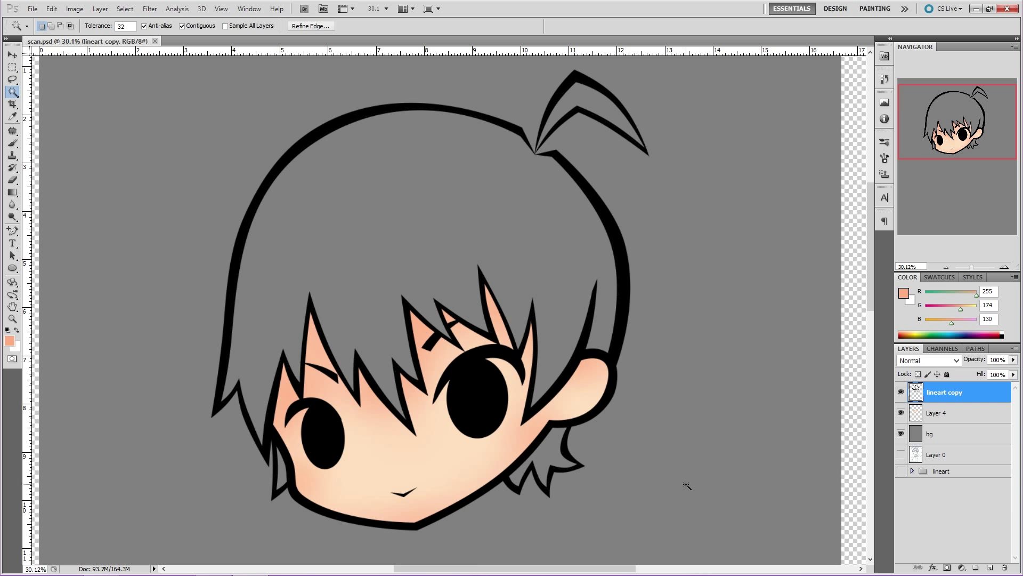
- Add a new layer above Layer 4 and set the foreground color to dark teal, RGB 0, 69, 86
left_click(945, 415)
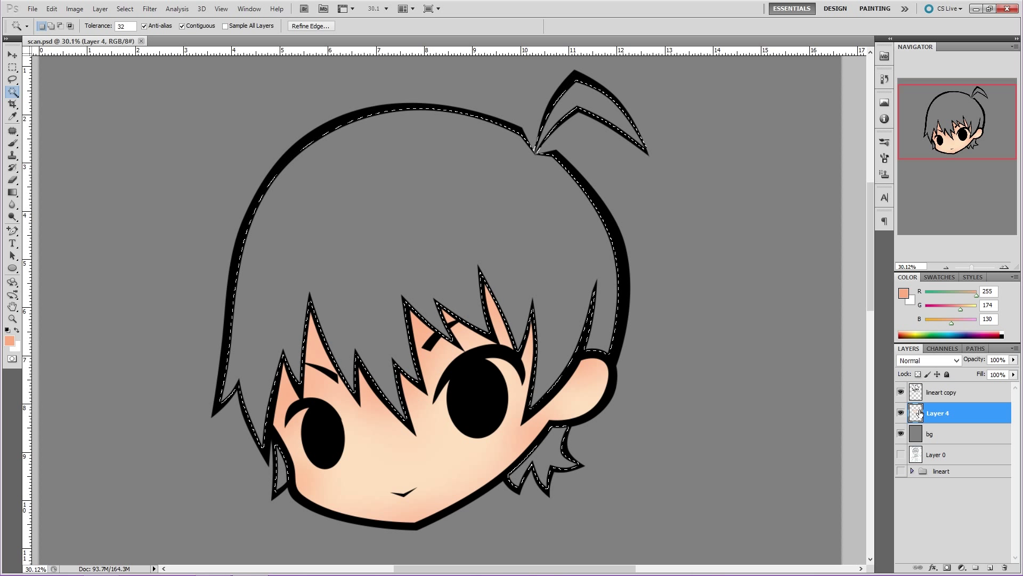
left_click(990, 568)
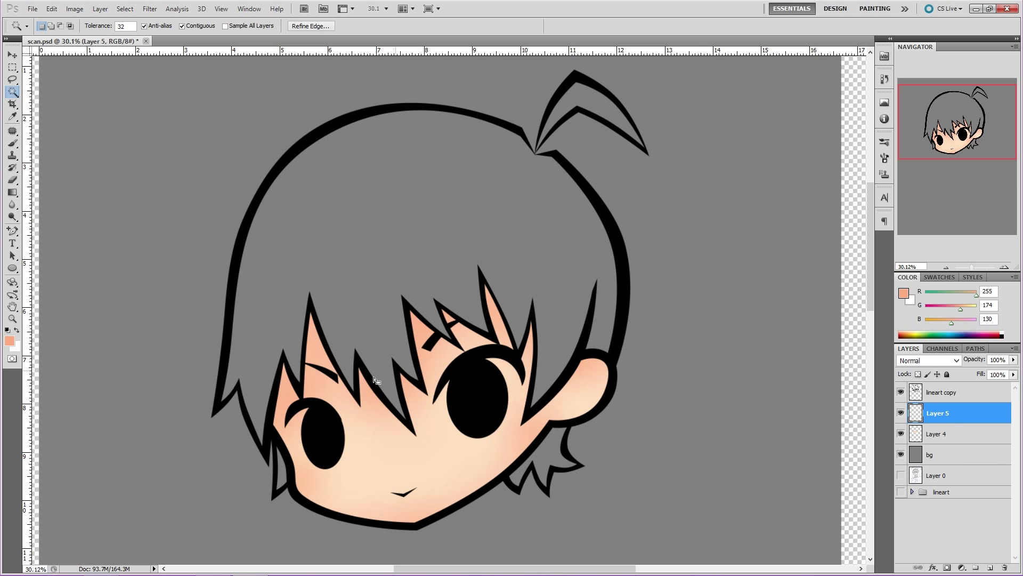
left_click(10, 340)
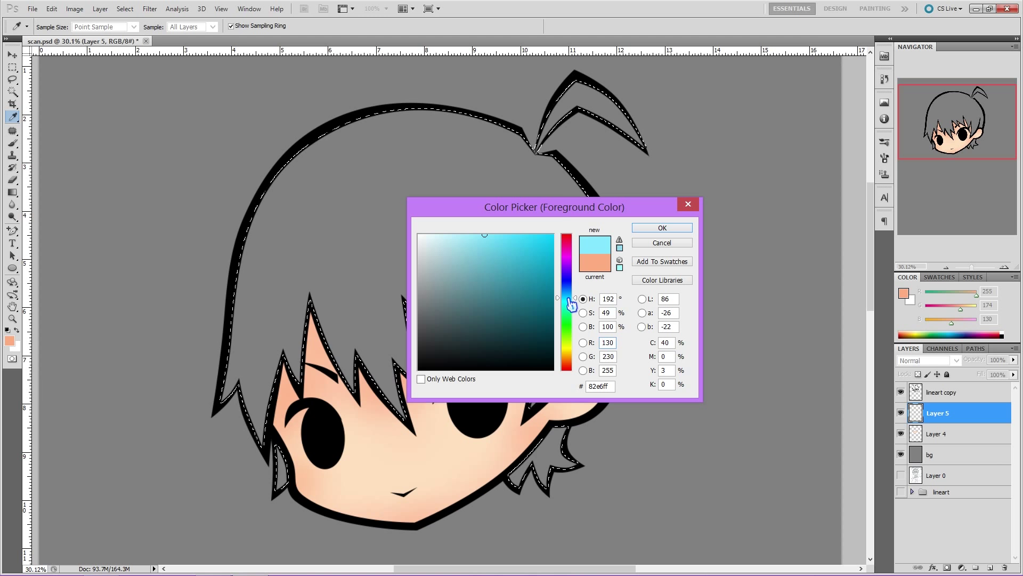
left_click(662, 227)
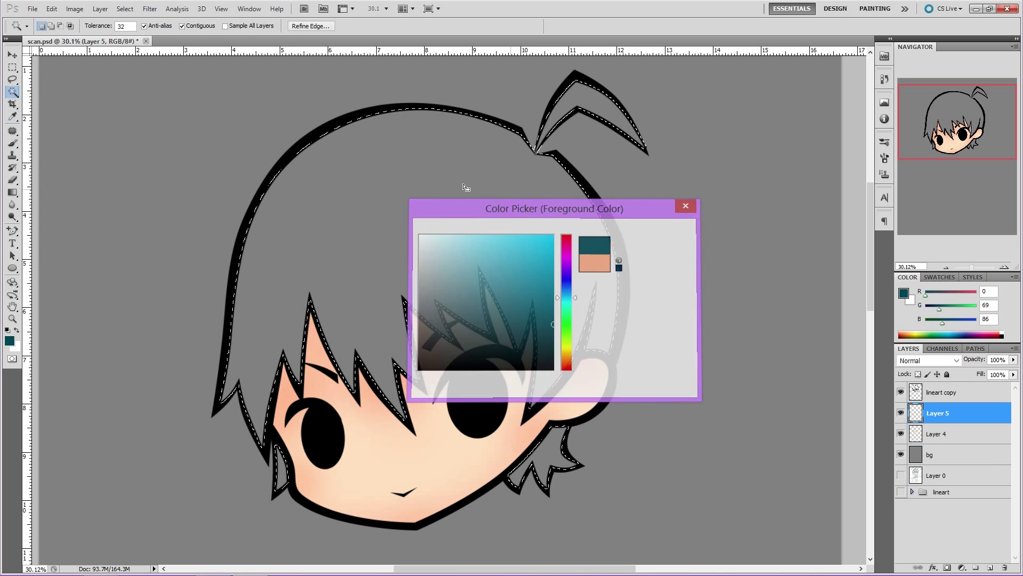
key("w")
- Paint the whole hair selection solid dark teal with a hard 2343 px brush at 100% opacity, and clear the selection
left_click(13, 145)
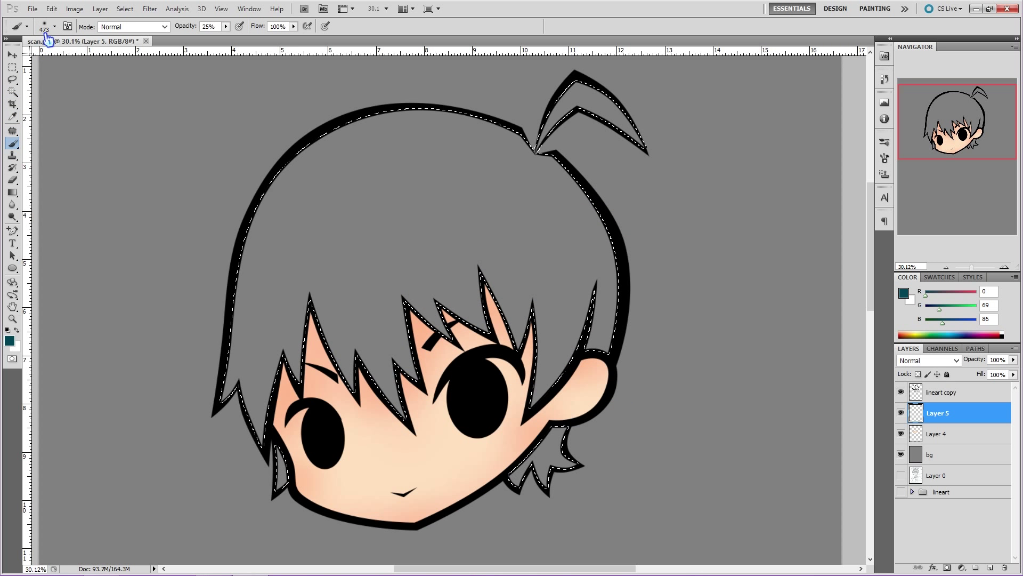
left_click(46, 31)
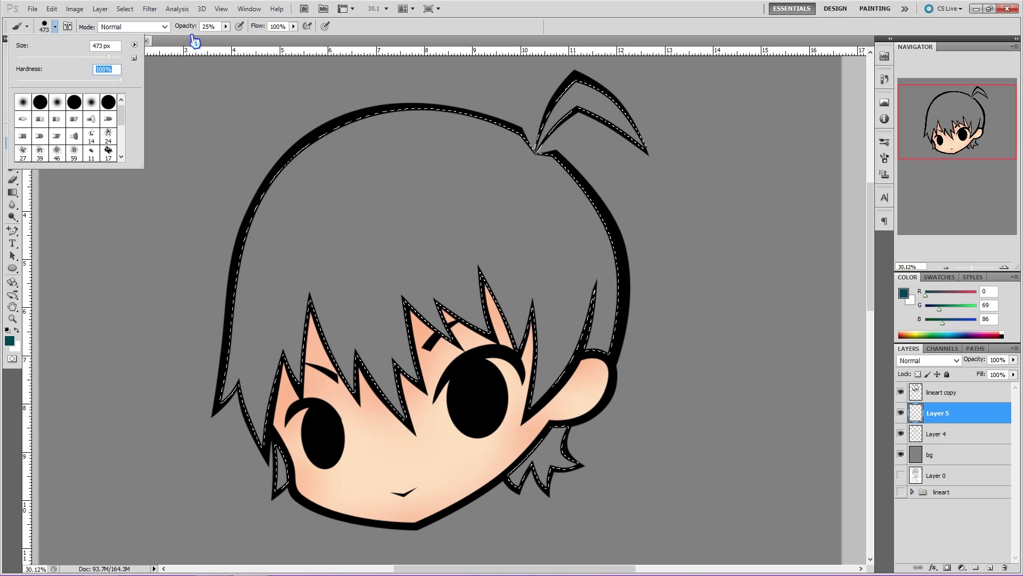
left_click_drag(227, 28, 348, 57)
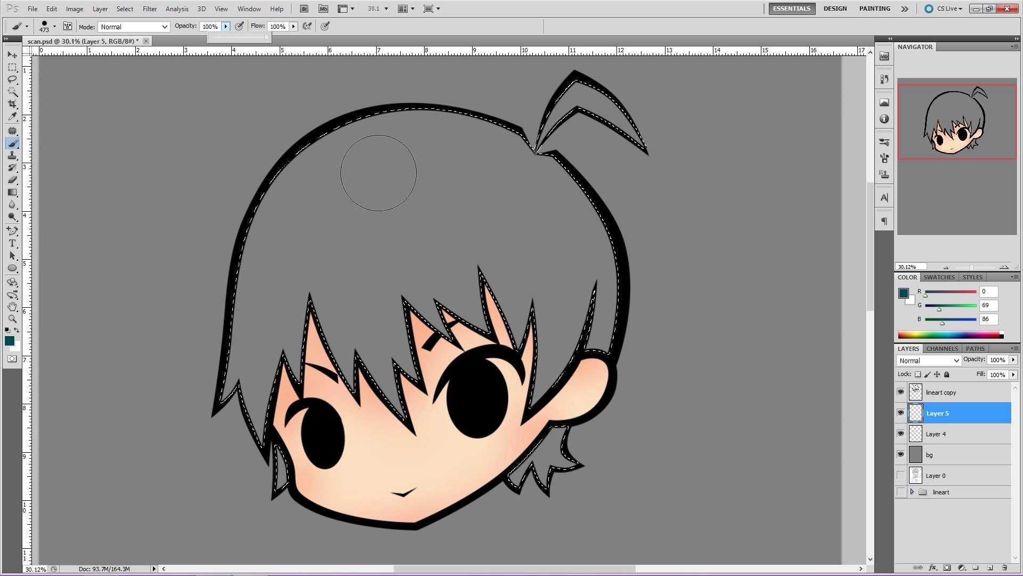
left_click(54, 27)
left_click_drag(120, 58, 122, 57)
mouse_move(324, 216)
left_mouse_down()
mouse_move(279, 422)
mouse_move(437, 353)
mouse_move(636, 328)
left_mouse_up()
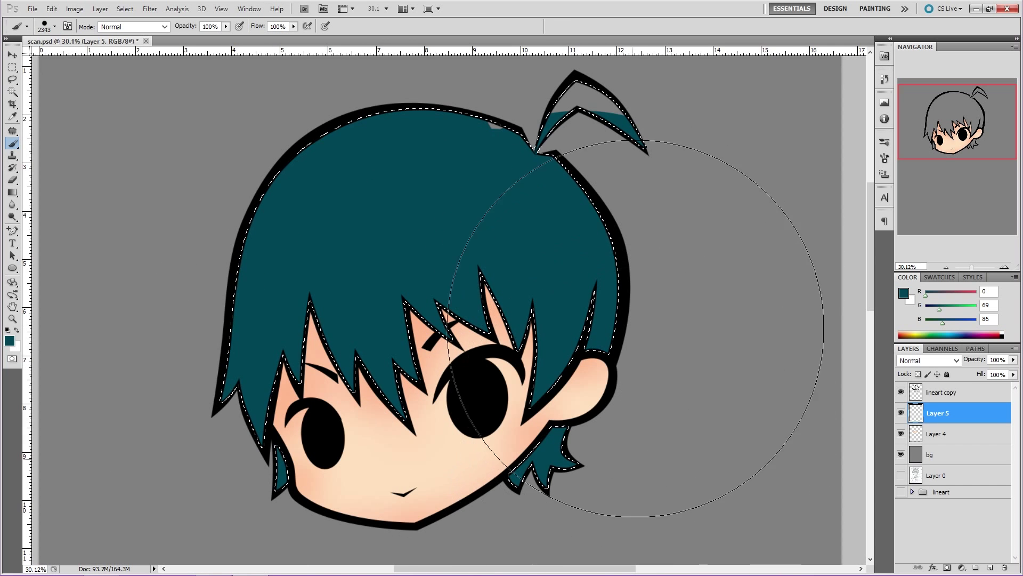
key("ctrl+d")
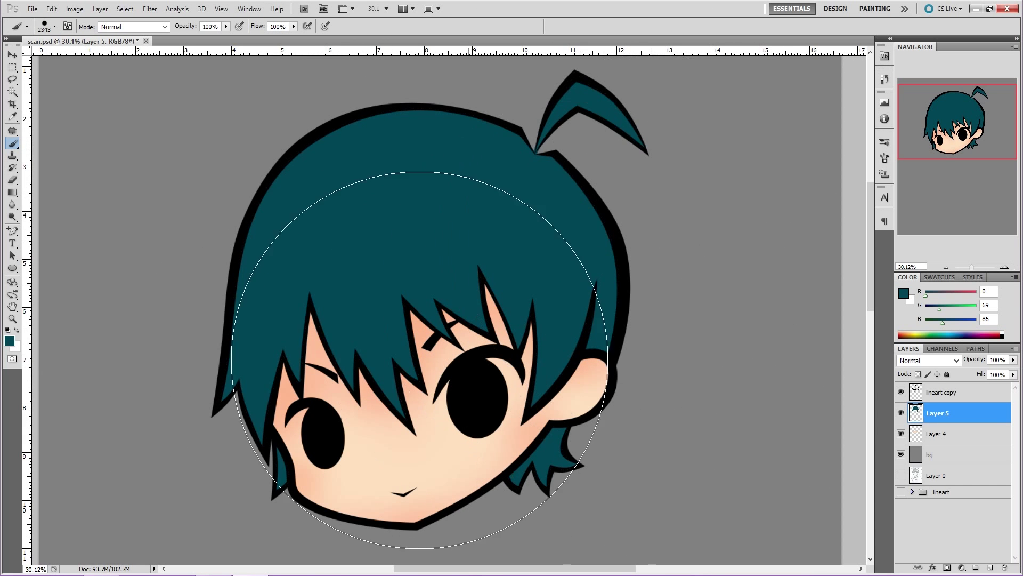
- Reselect the hair and shade its crown, tuft and tips in RGB 0, 39, 49 with a soft 911 px brush at 43% opacity
key("ctrl+shift+d")
left_click(9, 340)
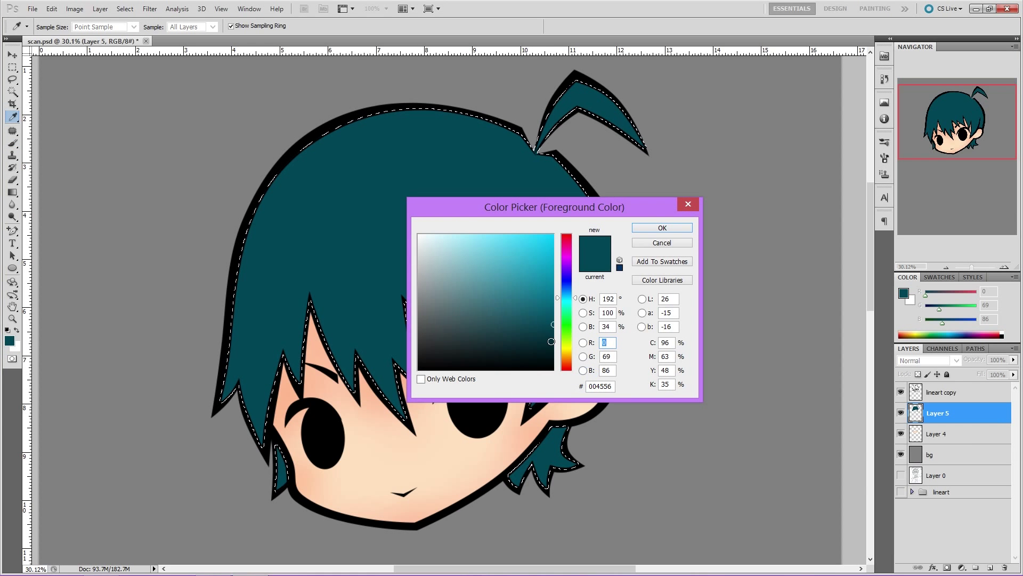
left_click(661, 228)
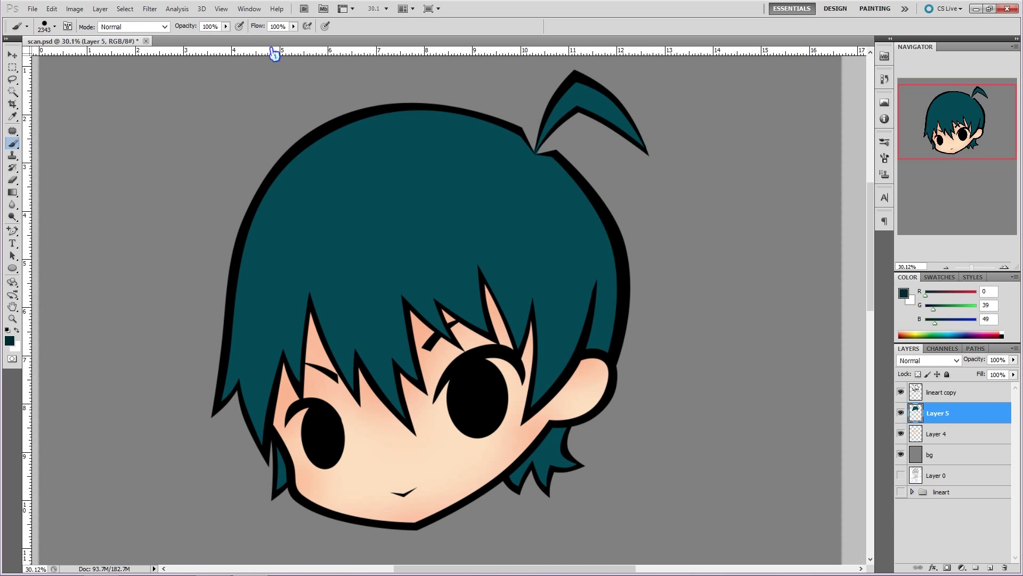
left_click(226, 27)
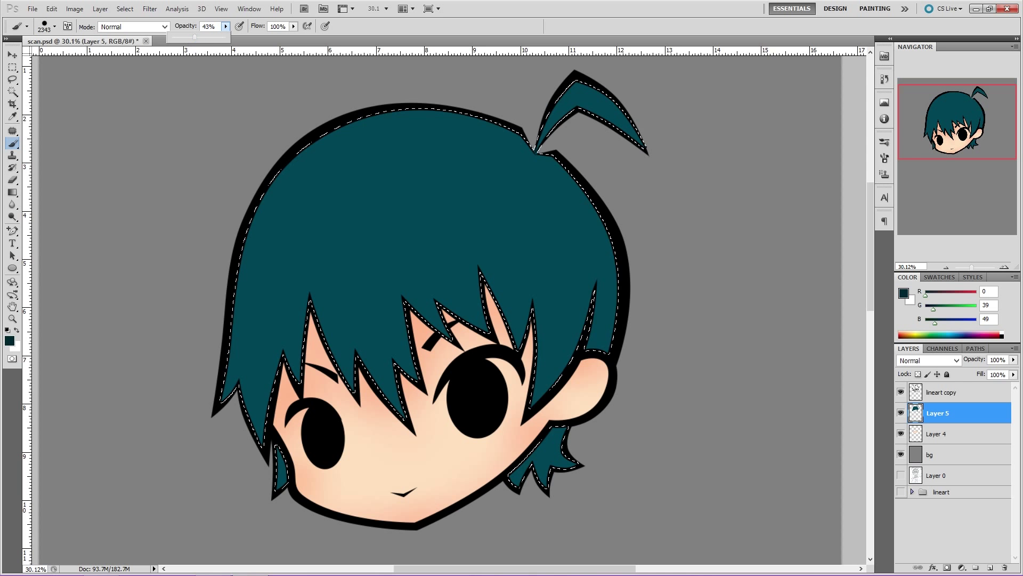
left_click(47, 30)
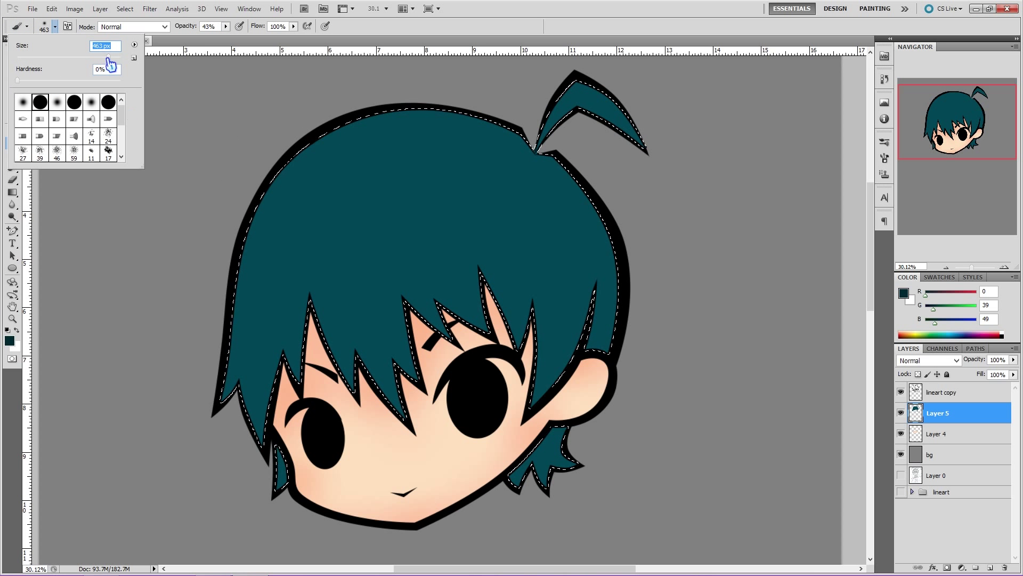
mouse_move(234, 136)
left_mouse_down()
mouse_move(442, 105)
mouse_move(432, 139)
mouse_move(173, 184)
mouse_move(442, 141)
mouse_move(490, 111)
mouse_move(283, 185)
mouse_move(585, 159)
left_mouse_up()
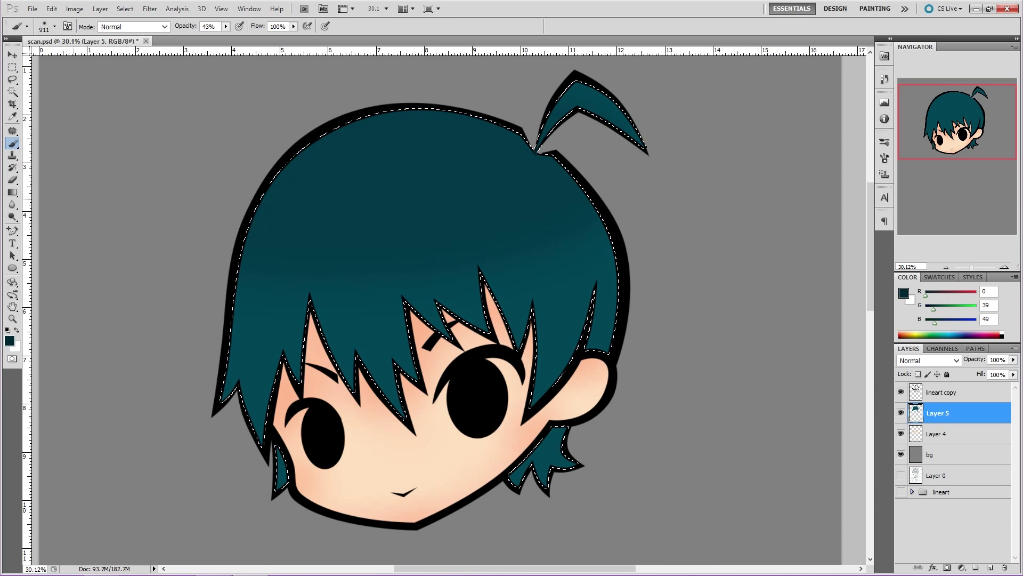
mouse_move(606, 529)
left_mouse_down()
mouse_move(604, 505)
mouse_move(555, 508)
mouse_move(588, 506)
left_mouse_up()
mouse_move(458, 119)
left_mouse_down()
mouse_move(622, 107)
mouse_move(640, 91)
left_mouse_up()
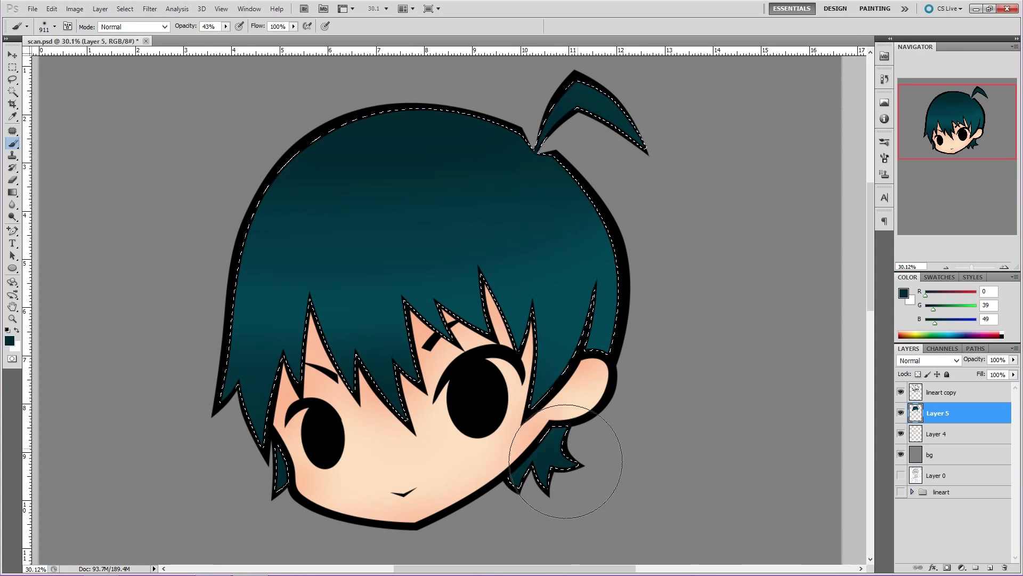
- Deepen the hair shadows with a near-black teal, RGB 0, 20, 25, clear the selection to check the shading, and reselect the hair
left_click(9, 341)
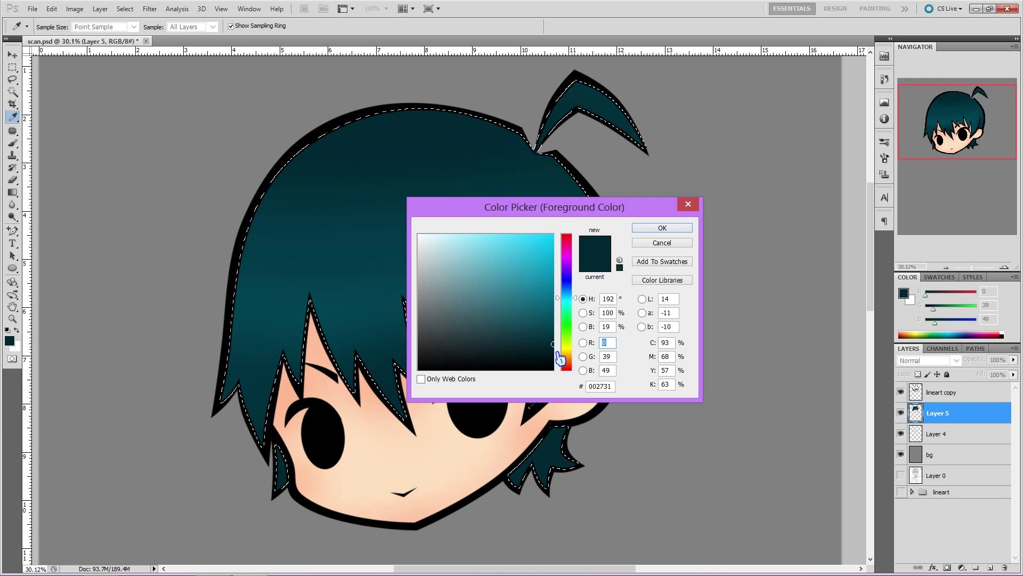
left_click(662, 227)
key("ctrl+d")
key("ctrl+shift+d")
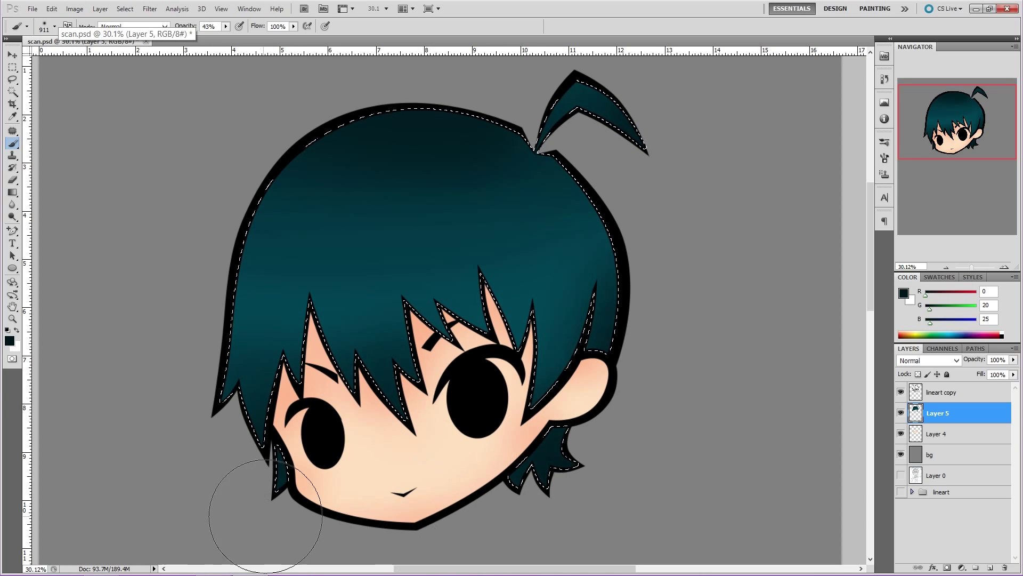
- Set the foreground color to bright cyan, RGB 0, 174, 218, for brushing highlights
key("i")
left_click(11, 341)
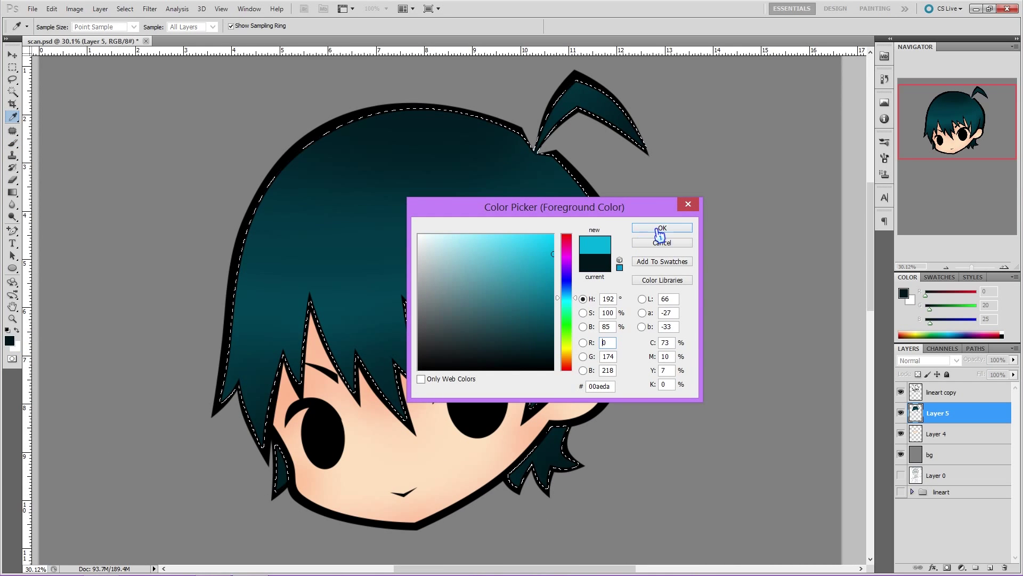
left_click(661, 229)
key("b")
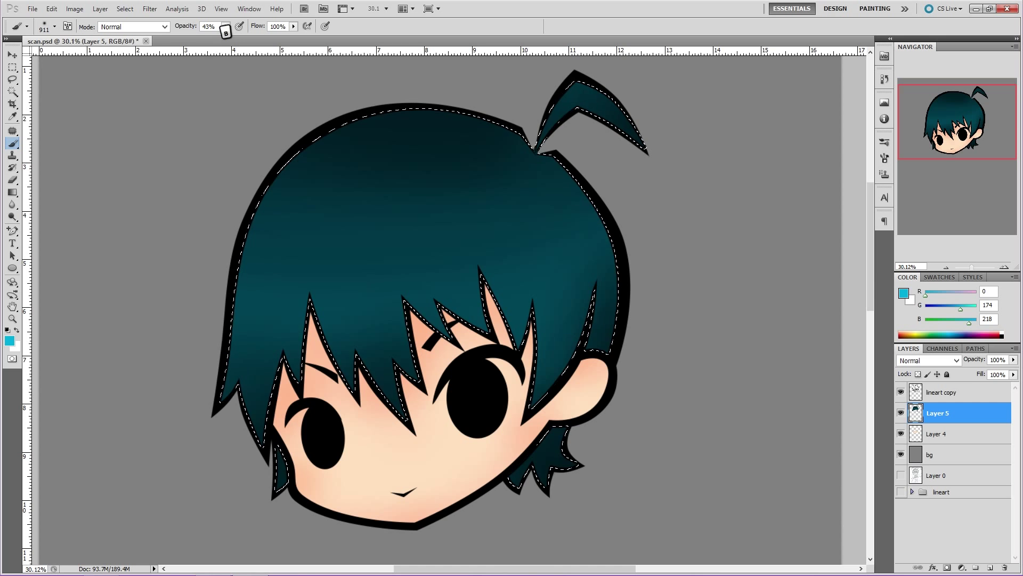
- Paint a highlight band across the middle of the hair with a 288 px brush, undoing the 29% opacity stroke and repainting at 7%
left_click_drag(227, 27, 221, 34)
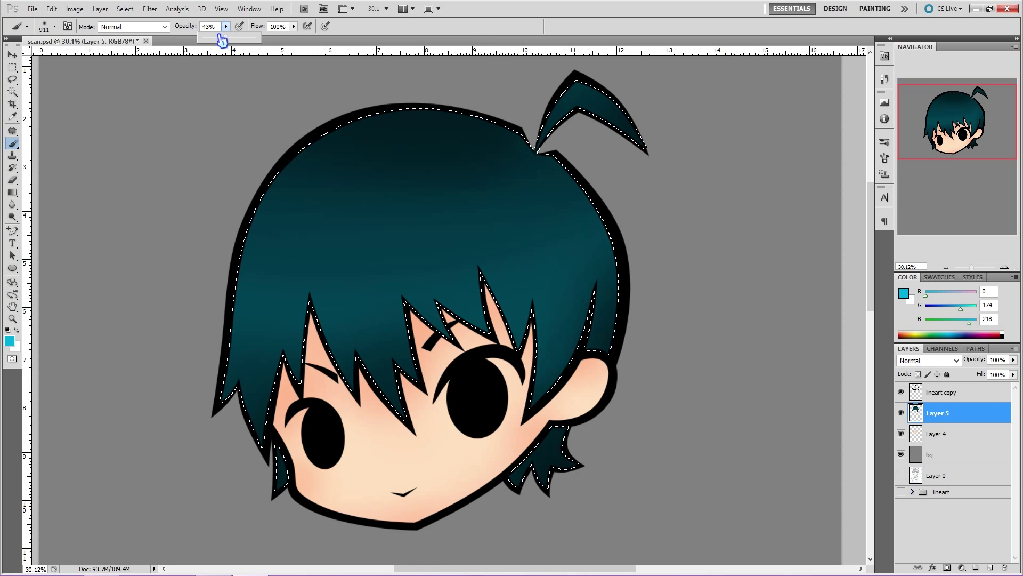
left_click(55, 27)
left_click(100, 57)
mouse_move(228, 290)
left_mouse_down()
mouse_move(446, 301)
mouse_move(621, 265)
left_mouse_up()
key("ctrl+z")
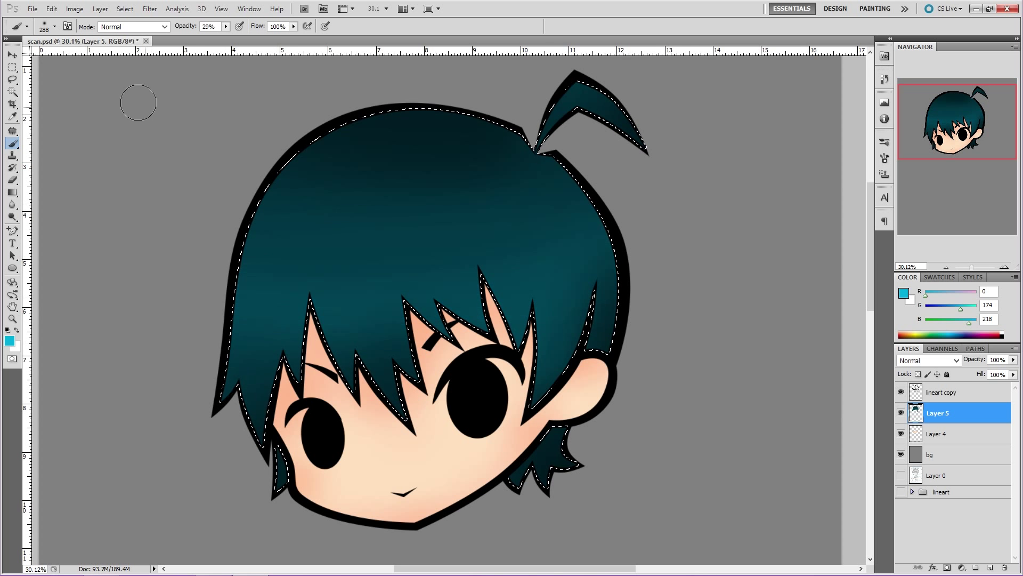
left_click(225, 26)
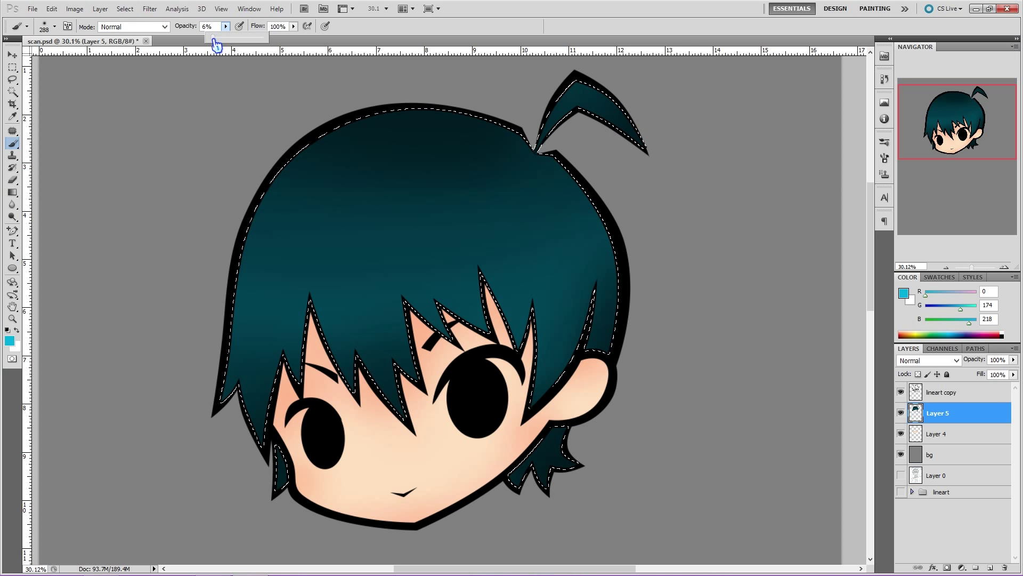
left_click_drag(221, 288, 347, 304)
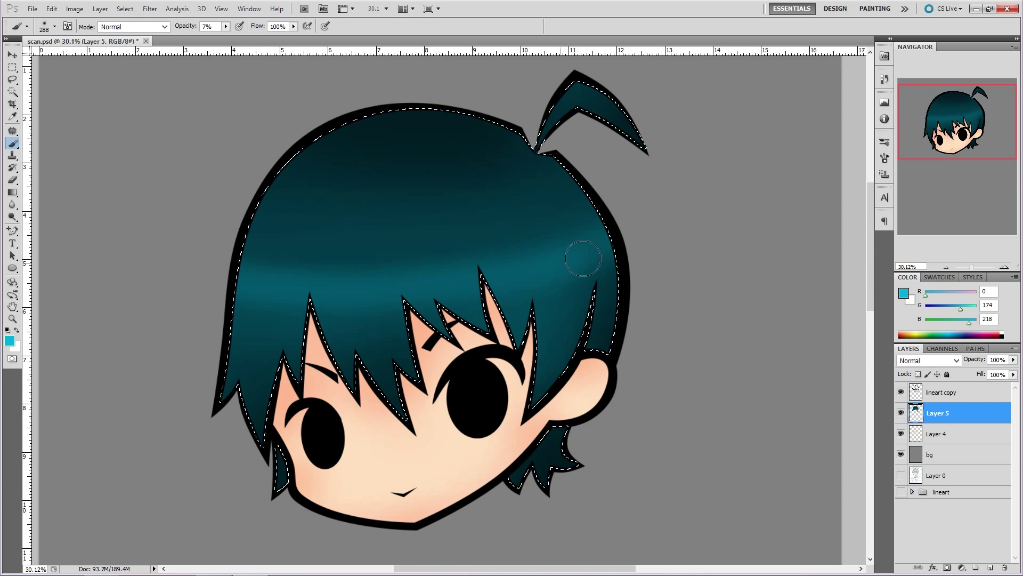
- Widen and brighten the hair highlight with 484 px and 764 px brushes, clear the selection to check it, and reselect the hair
left_click(54, 26)
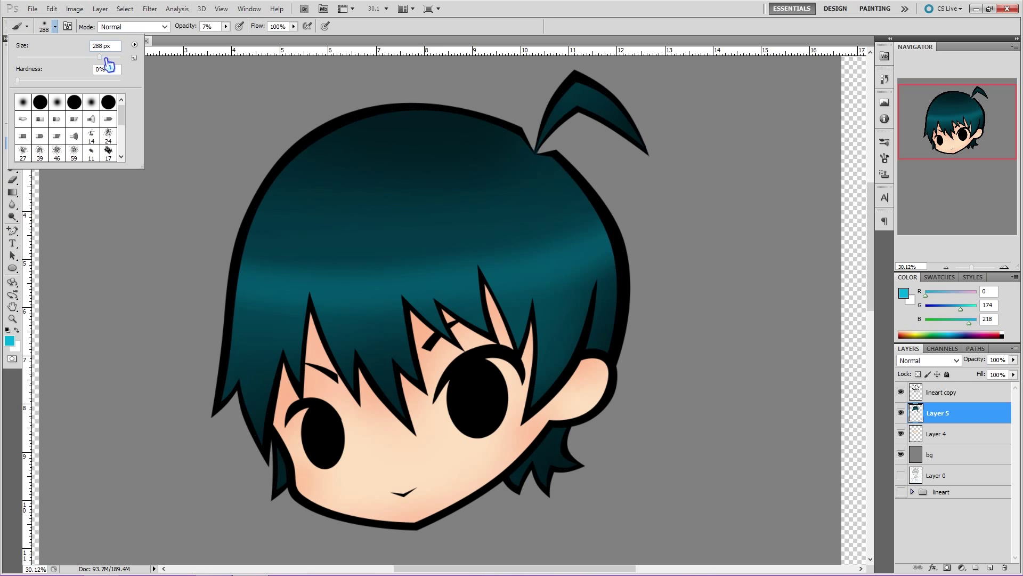
left_click_drag(109, 59, 110, 58)
left_click_drag(229, 276, 266, 298)
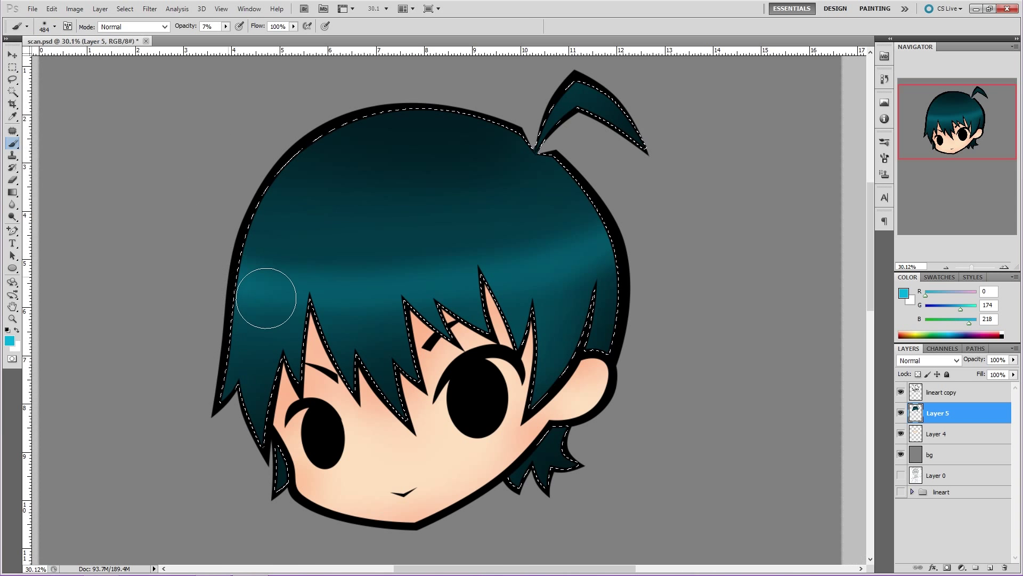
left_click(54, 26)
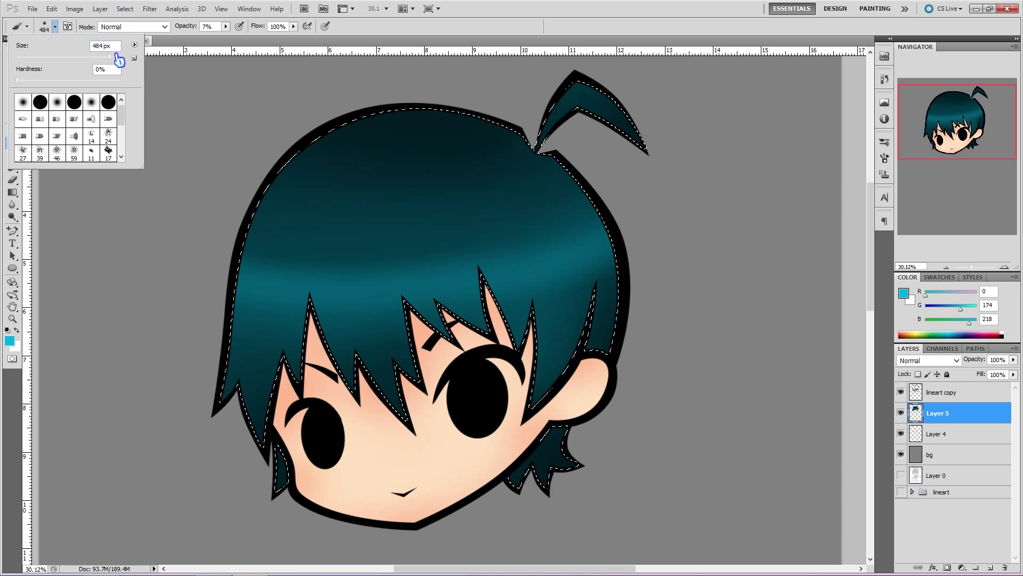
left_click(227, 245)
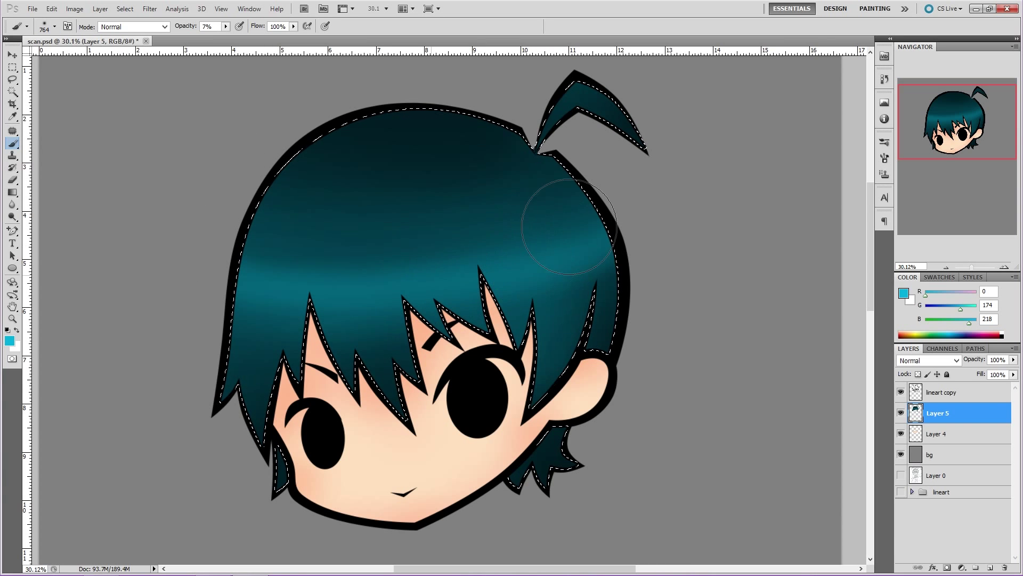
key("ctrl+d")
key("ctrl+shift+d")
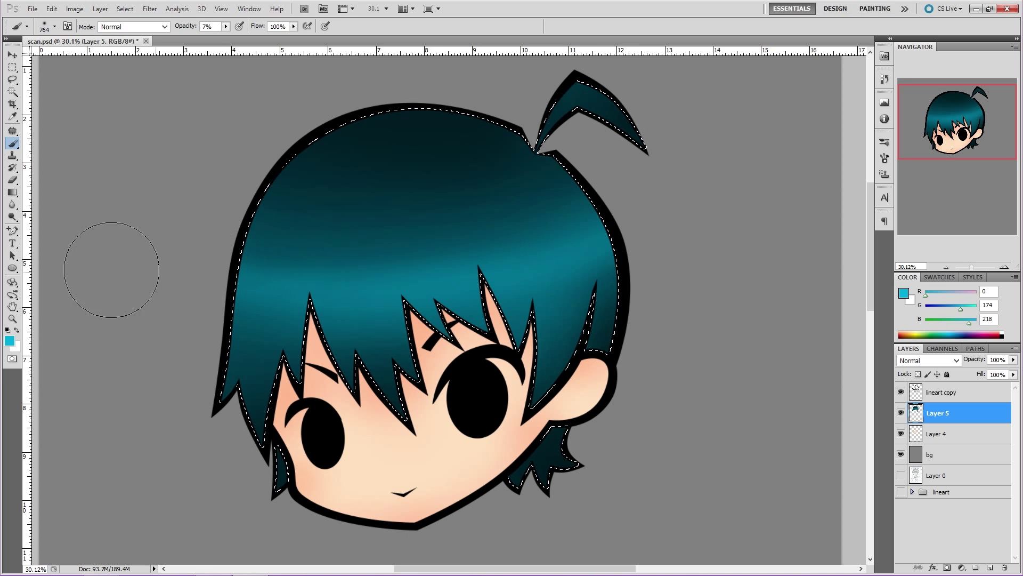
- Sample dark teals from the upper hair, blend the hair shading with the 764 px brush at 7% opacity, and deselect
left_click(13, 116)
left_click(412, 133)
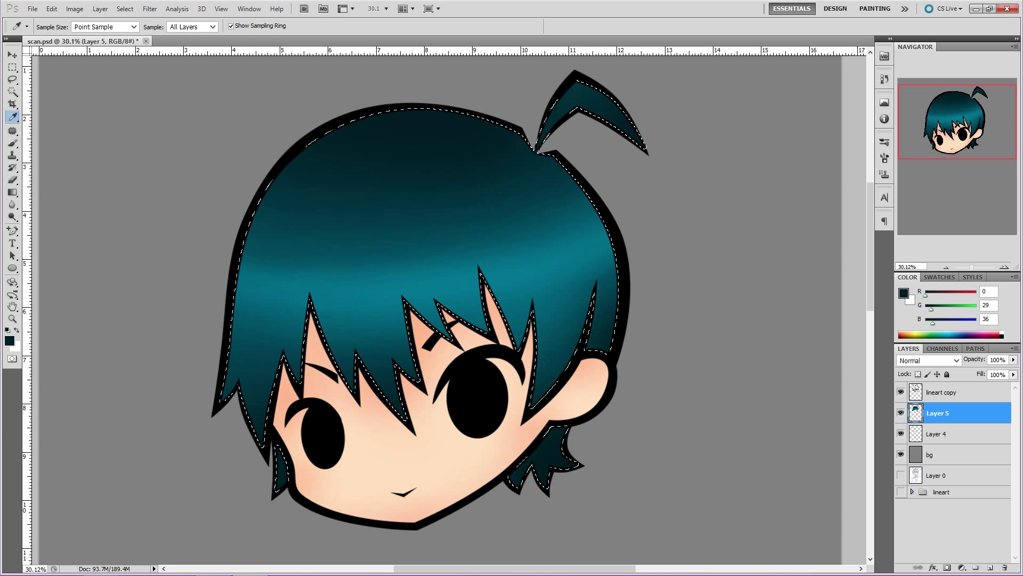
left_click(12, 144)
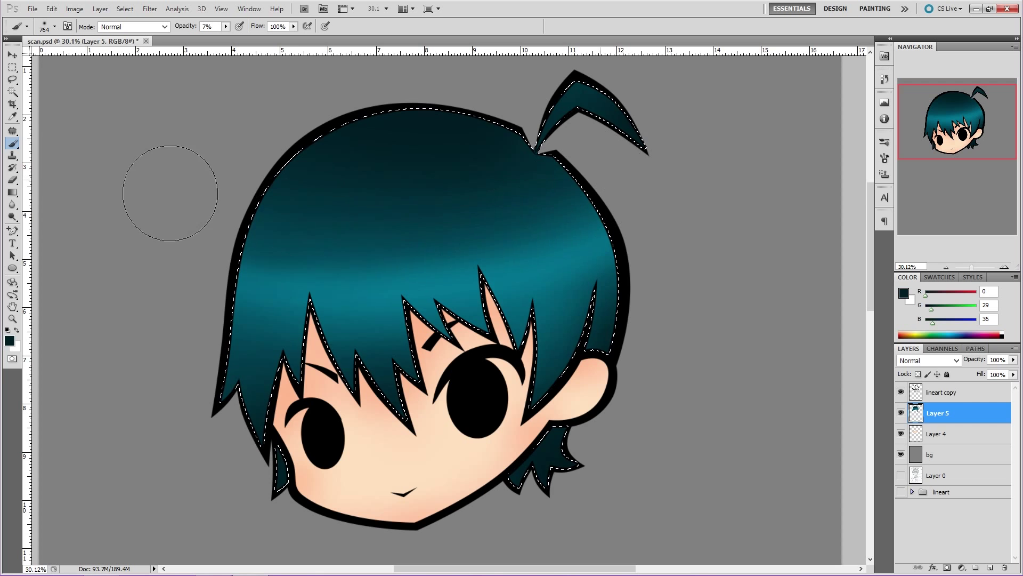
left_click(12, 116)
left_click(371, 197)
left_click(12, 143)
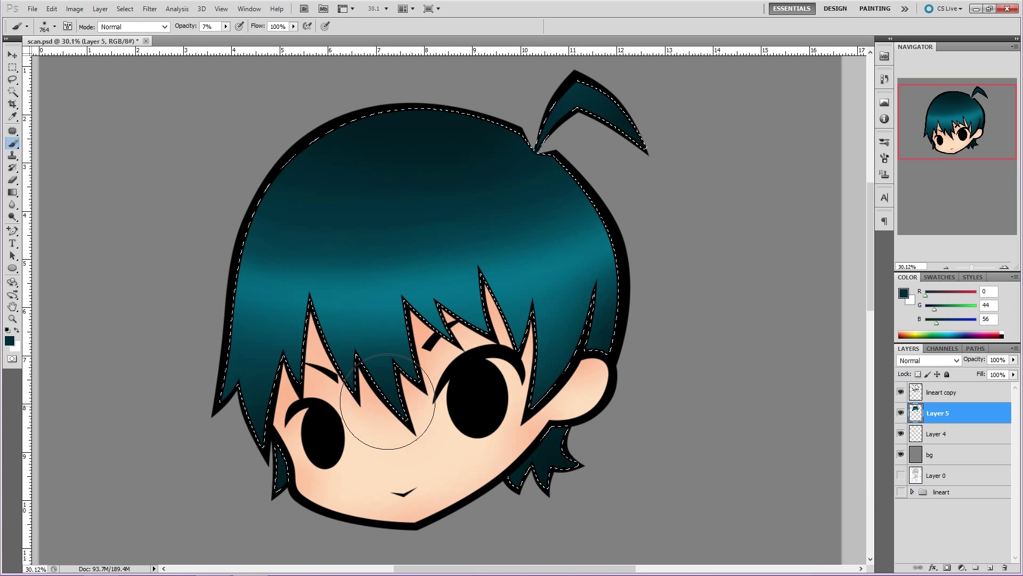
left_click(124, 9)
left_click(133, 36)
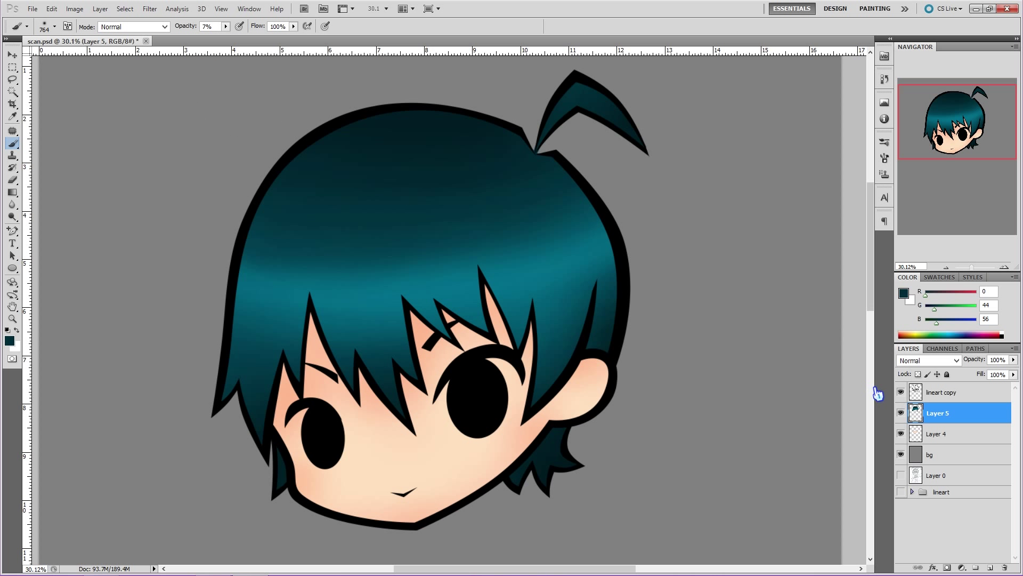
- Add a new layer above Layer 5 and set the foreground color to RGB 0, 33, 42 for Pen tool shapes
left_click(990, 568)
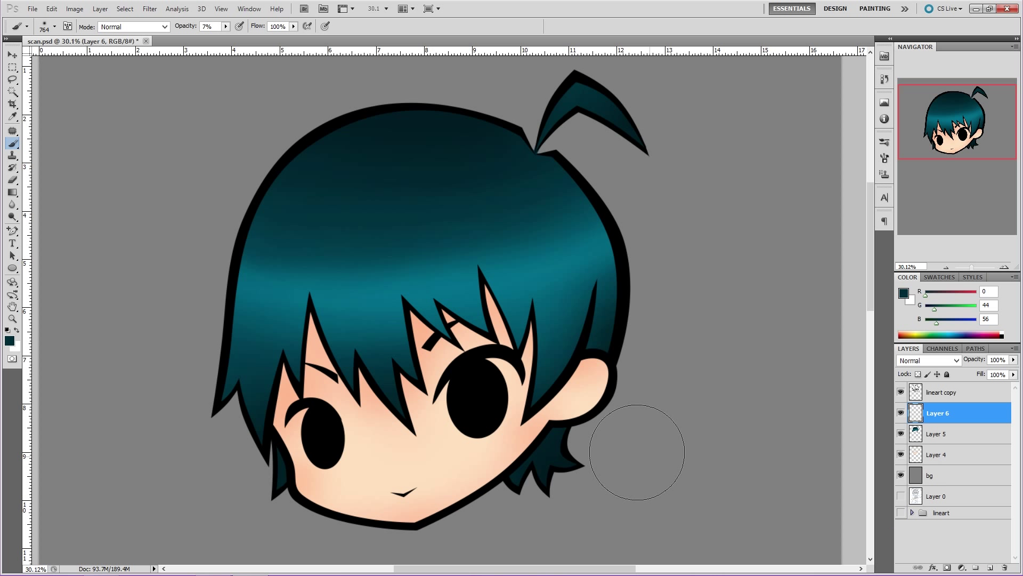
left_click_drag(12, 231, 43, 234)
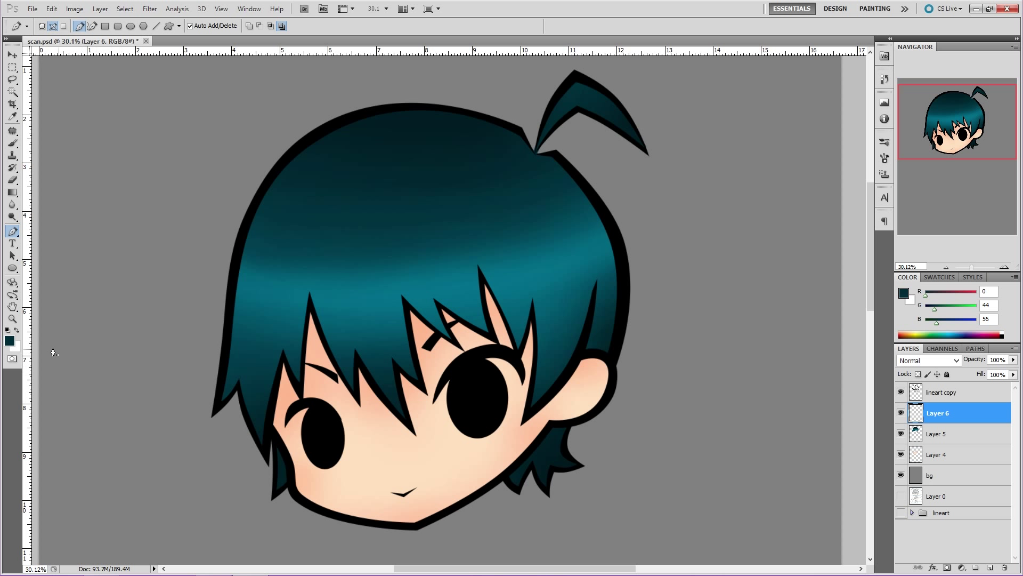
left_click(11, 345)
left_click(553, 350)
left_click(643, 231)
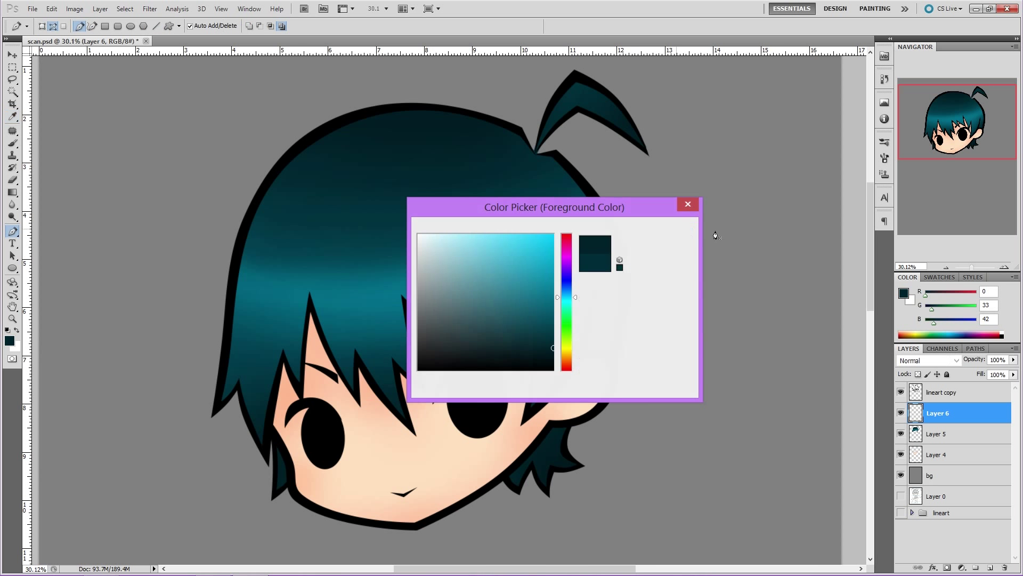
- Start a straight-segment Pen path on Layer 6 that zigzags between the highlight and the tips of the bangs to outline strand shadows
left_click_drag(972, 267, 975, 267)
left_click_drag(931, 114, 930, 123)
left_click(13, 230)
left_click(12, 231)
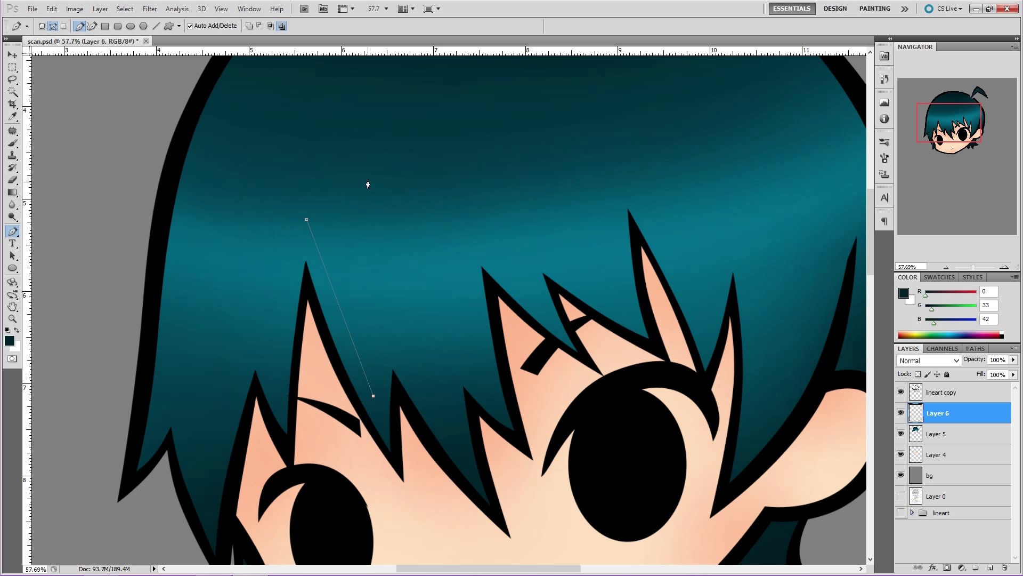
left_click(377, 115)
left_click(472, 493)
left_click(428, 205)
left_click(456, 85)
left_click(582, 359)
left_click(517, 167)
left_click(650, 344)
left_click(588, 100)
left_click(705, 344)
left_click(746, 168)
left_click(759, 406)
- Extend the zigzag path toward the ear, bring it back along the fringe's lower edge, and close it through the strands on the far side
left_click_drag(955, 121, 957, 118)
left_click(754, 162)
left_click(789, 326)
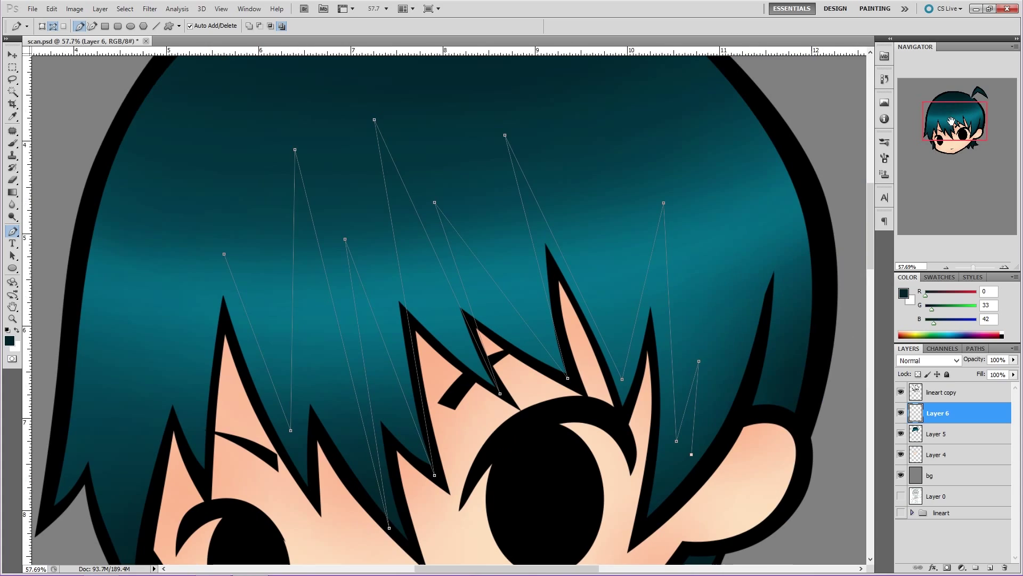
left_click(746, 415)
left_click(634, 533)
left_click(650, 339)
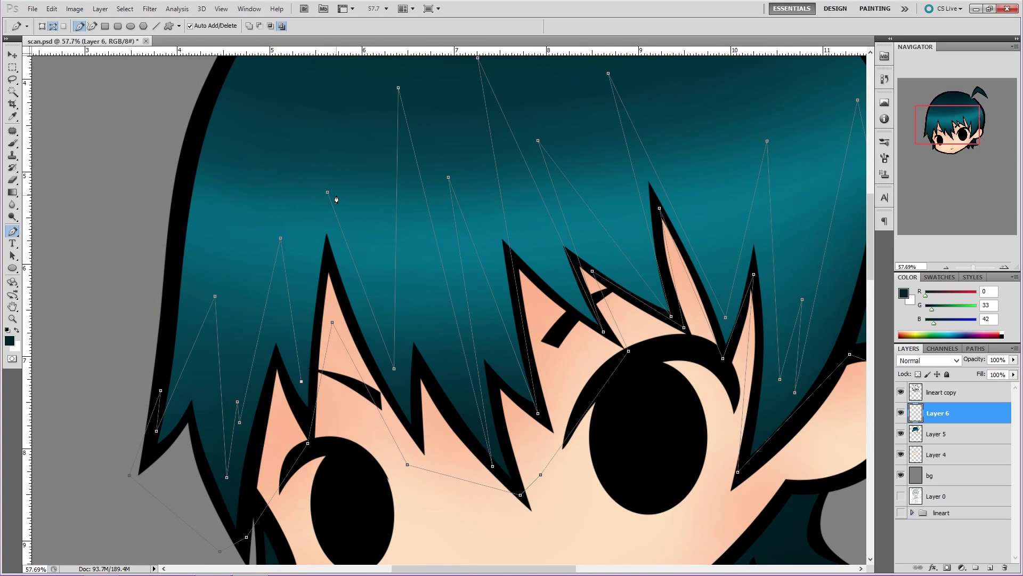
- Add anchor points to the strand path near the outer tips of the bangs and bend its straight segments into curves
left_click(21, 235)
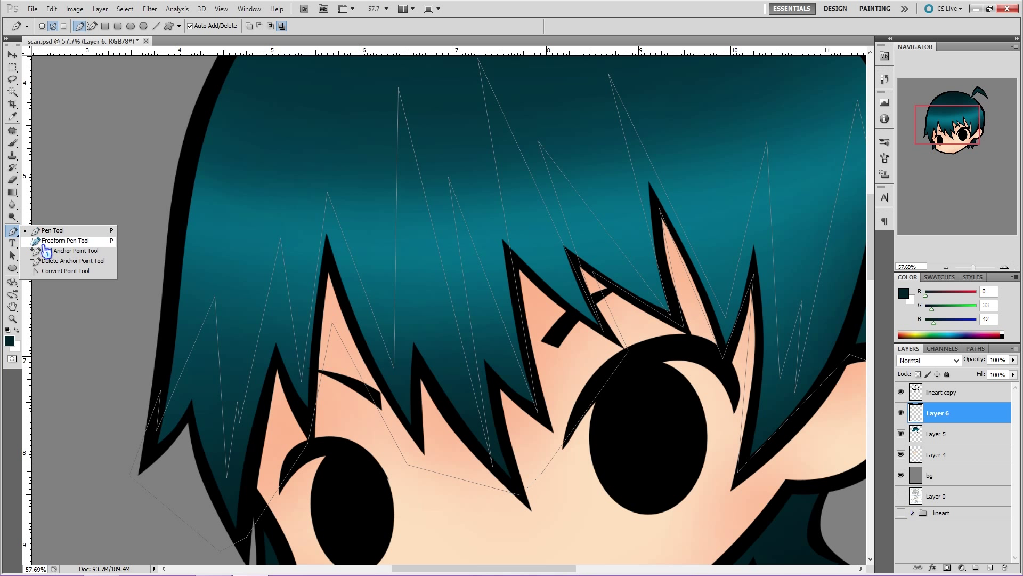
left_click(80, 255)
left_click_drag(367, 299, 307, 292)
left_click_drag(290, 306, 282, 306)
left_click_drag(260, 325, 255, 325)
left_click_drag(220, 387, 206, 387)
left_click_drag(180, 378, 190, 378)
left_click_drag(232, 436, 231, 436)
left_click_drag(237, 402, 233, 398)
- Bend the remaining strand path segments across the middle of the fringe and toward the ear into tapering curves
left_click_drag(394, 249, 378, 214)
left_click_drag(437, 243, 405, 247)
left_click_drag(492, 466, 483, 424)
mouse_move(464, 291)
left_mouse_down()
mouse_move(451, 291)
mouse_move(467, 280)
left_mouse_up()
left_click_drag(508, 245, 481, 244)
left_click(544, 202)
left_click_drag(544, 203, 512, 216)
left_click_drag(604, 331, 583, 307)
left_click_drag(565, 243, 558, 243)
left_click_drag(598, 220, 576, 220)
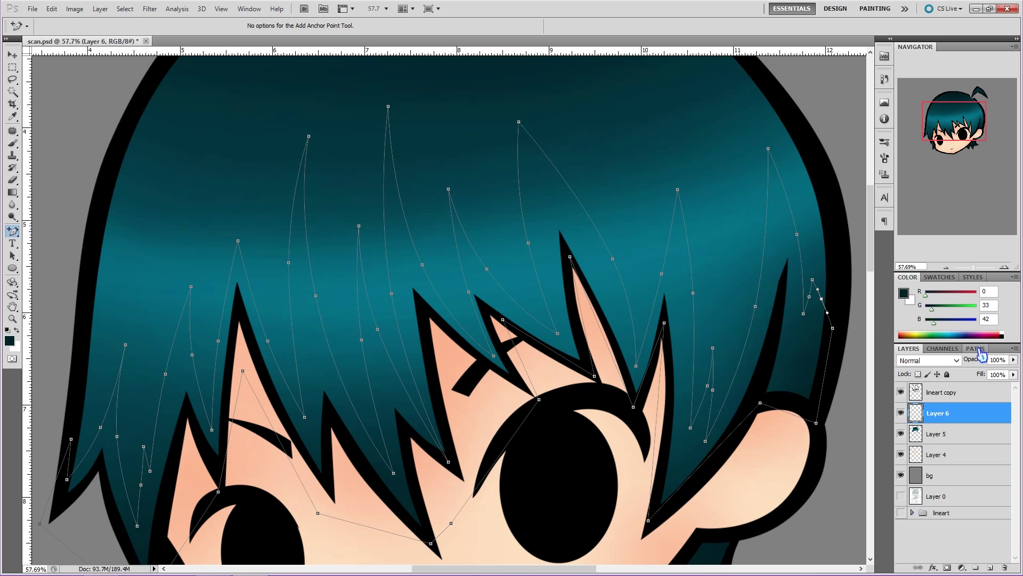
- Load the strand path as a selection and brush dark teal shadow over the fringe inside it at 7% opacity
left_click(977, 349)
left_click(958, 568)
left_click_drag(960, 140, 957, 148)
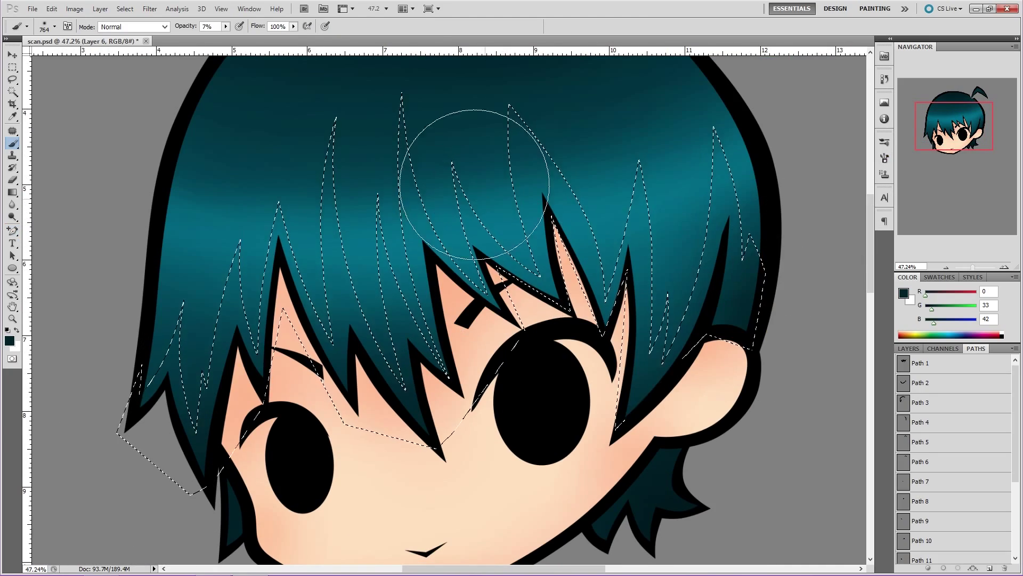
left_click(225, 27)
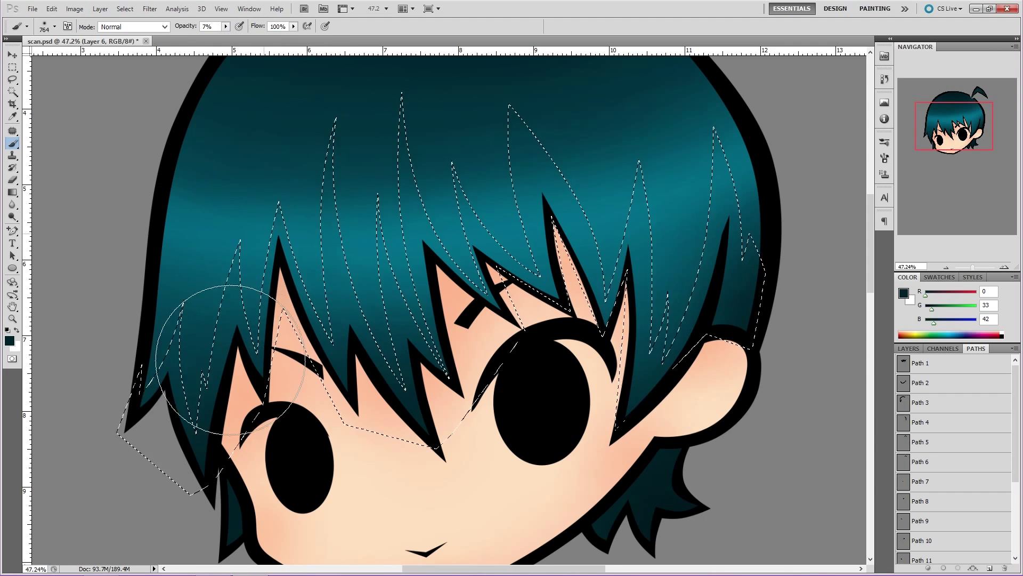
mouse_move(247, 332)
left_mouse_down()
mouse_move(201, 476)
mouse_move(194, 464)
mouse_move(238, 471)
mouse_move(292, 367)
mouse_move(341, 437)
left_mouse_up()
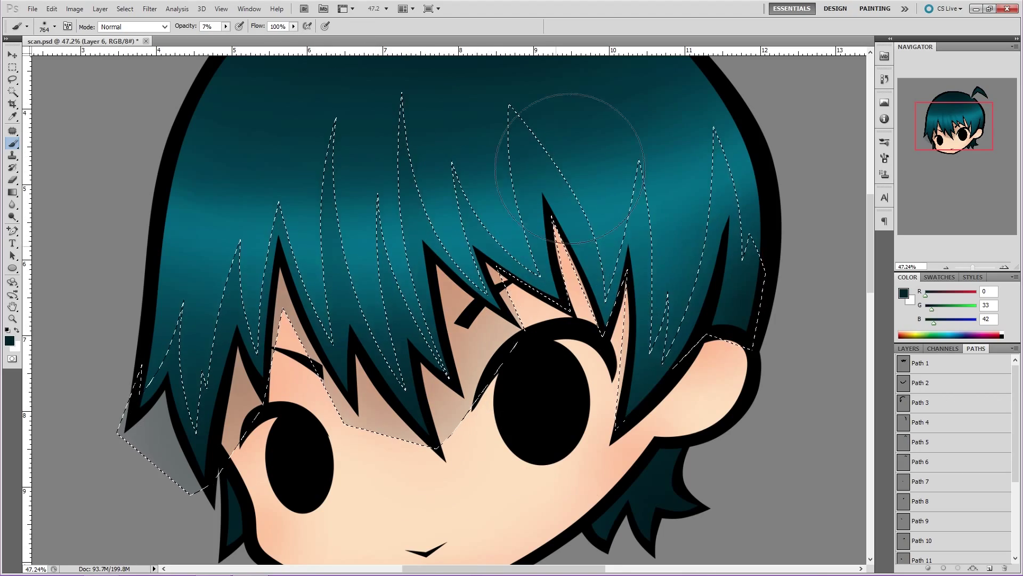
mouse_move(709, 164)
left_mouse_down()
mouse_move(727, 238)
mouse_move(667, 418)
left_mouse_up()
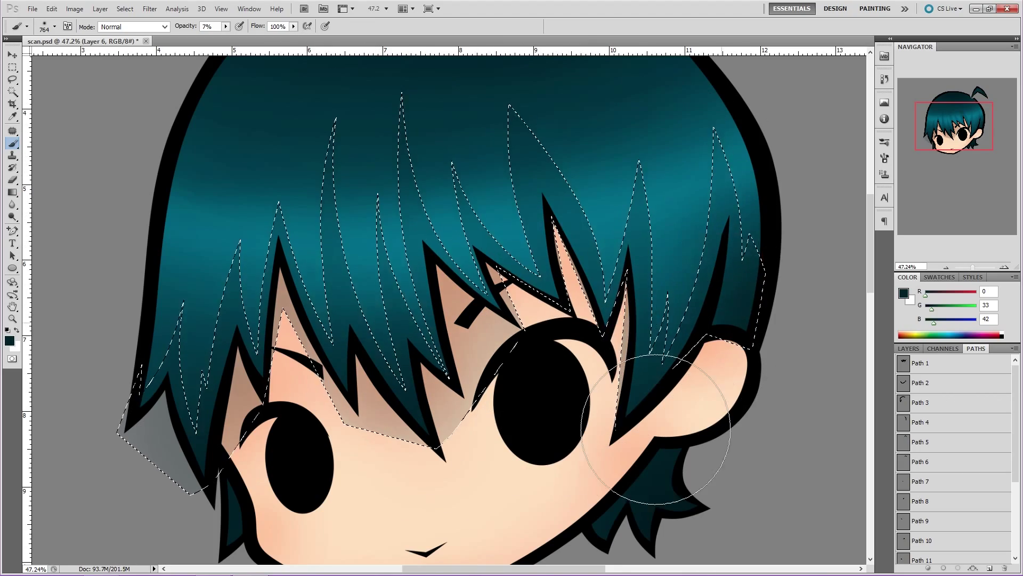
left_click_drag(722, 165, 590, 445)
- Raise the brush opacity to 48% and paint stronger dark teal shadows across all selected strands
left_click(226, 27)
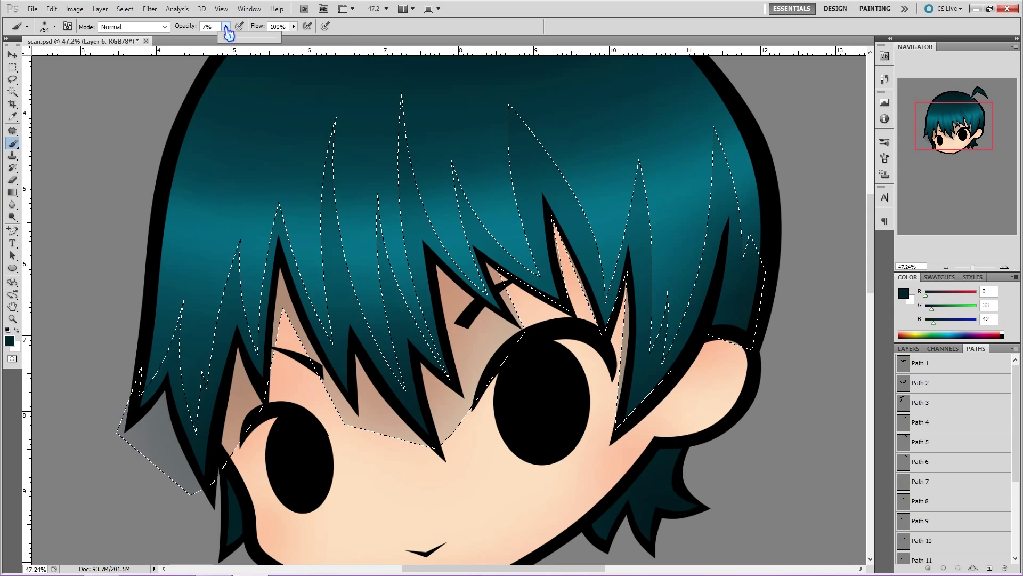
left_click(248, 38)
mouse_move(318, 143)
left_mouse_down()
mouse_move(335, 219)
mouse_move(288, 160)
mouse_move(203, 242)
left_mouse_up()
mouse_move(480, 172)
left_mouse_down()
mouse_move(719, 114)
mouse_move(754, 229)
left_mouse_up()
mouse_move(348, 499)
left_mouse_down()
mouse_move(435, 488)
mouse_move(412, 449)
mouse_move(462, 472)
mouse_move(480, 412)
mouse_move(640, 416)
mouse_move(618, 468)
mouse_move(644, 470)
mouse_move(760, 387)
left_mouse_up()
mouse_move(159, 471)
left_mouse_down()
mouse_move(189, 481)
mouse_move(121, 460)
mouse_move(190, 482)
mouse_move(298, 462)
left_mouse_up()
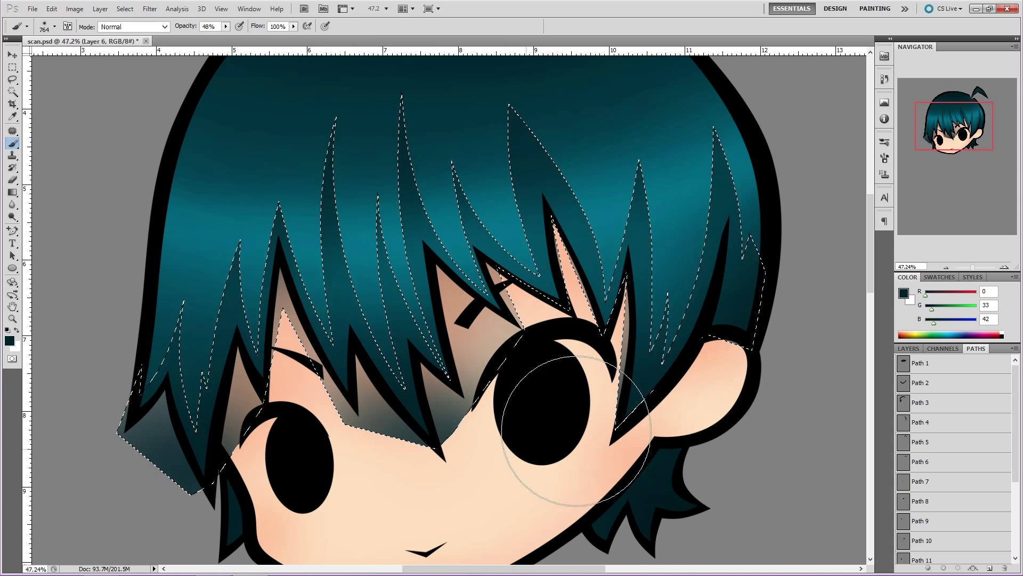
- Set the foreground color to RGB 0, 16, 21, darken the lower tips of the selected strands, and deselect
left_click(11, 341)
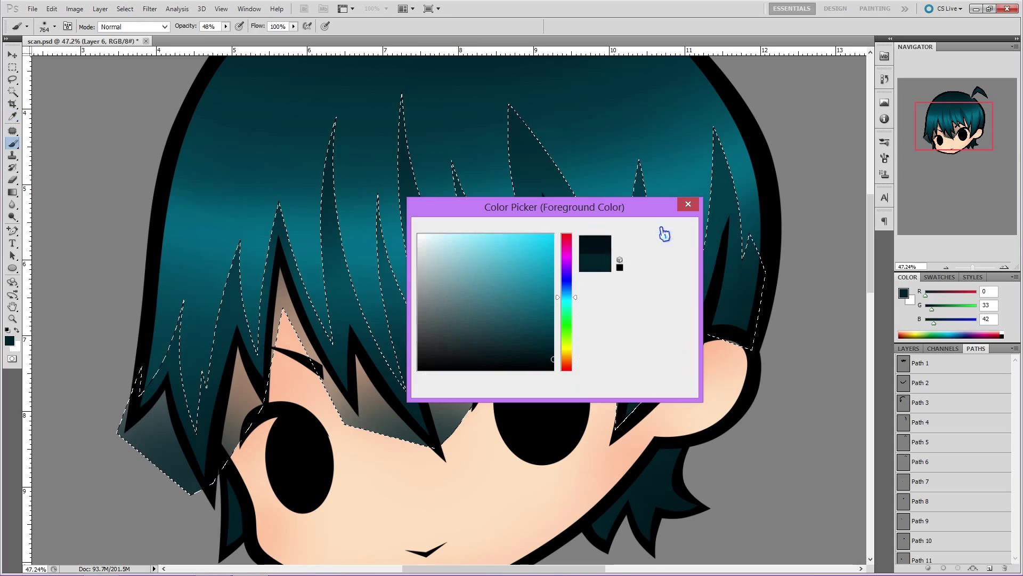
left_click(662, 229)
key("ctrl+d")
key("ctrl+z")
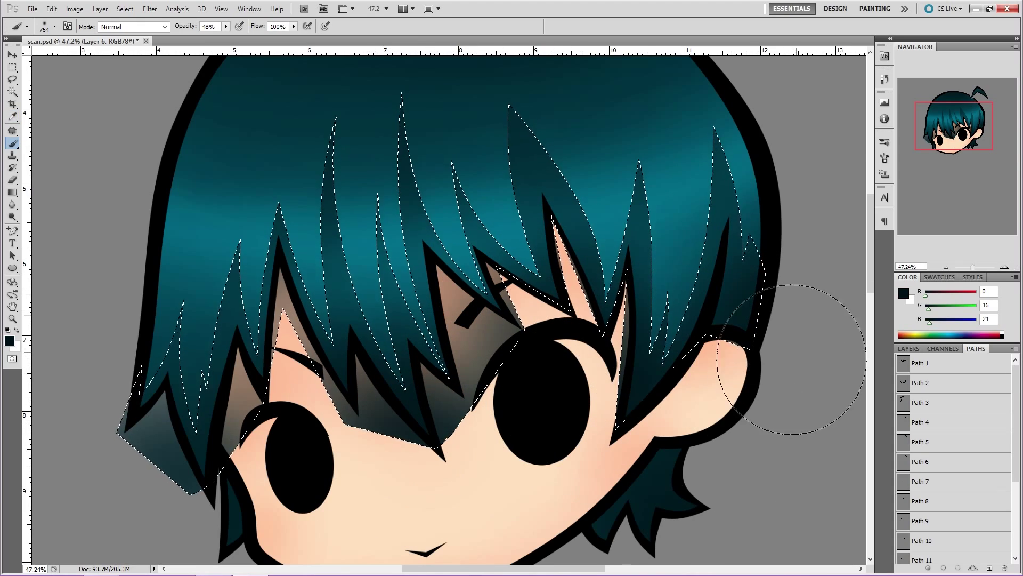
mouse_move(241, 464)
left_mouse_down()
mouse_move(176, 480)
mouse_move(247, 473)
left_mouse_up()
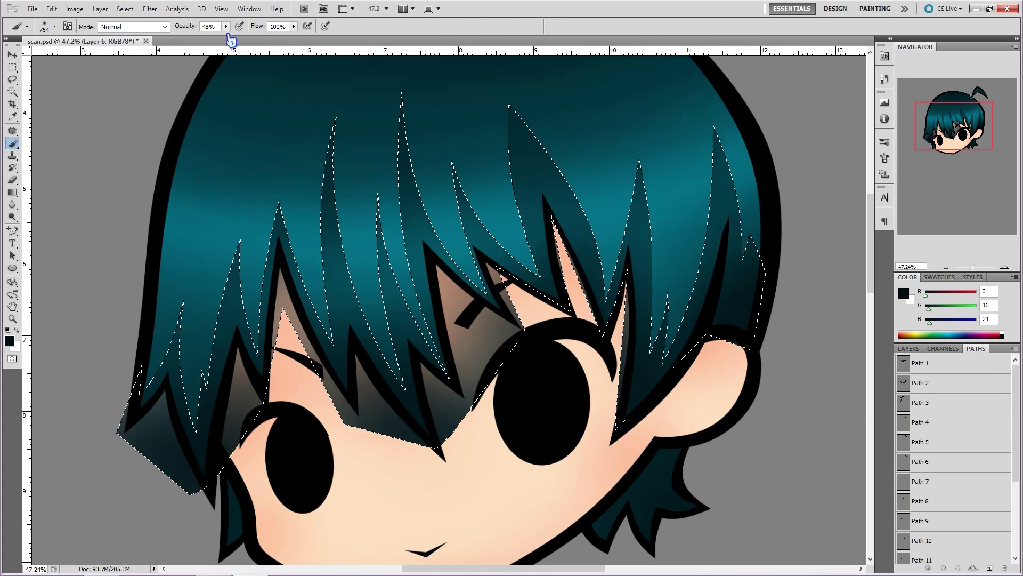
left_click(125, 9)
left_click(132, 30)
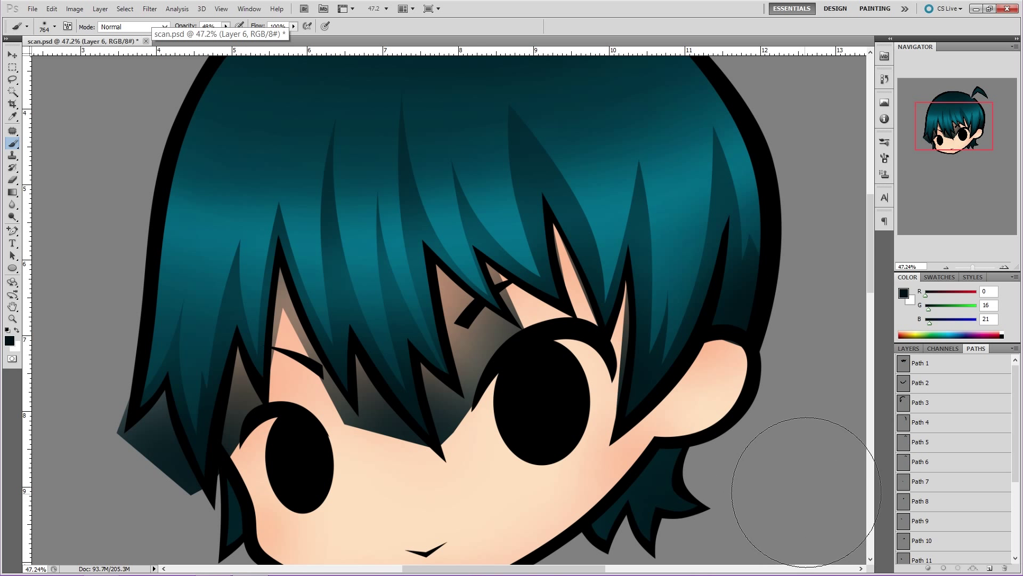
- Load the hair area as a selection, invert it, delete the Layer 6 shading outside the hair, and deselect
left_click(918, 351)
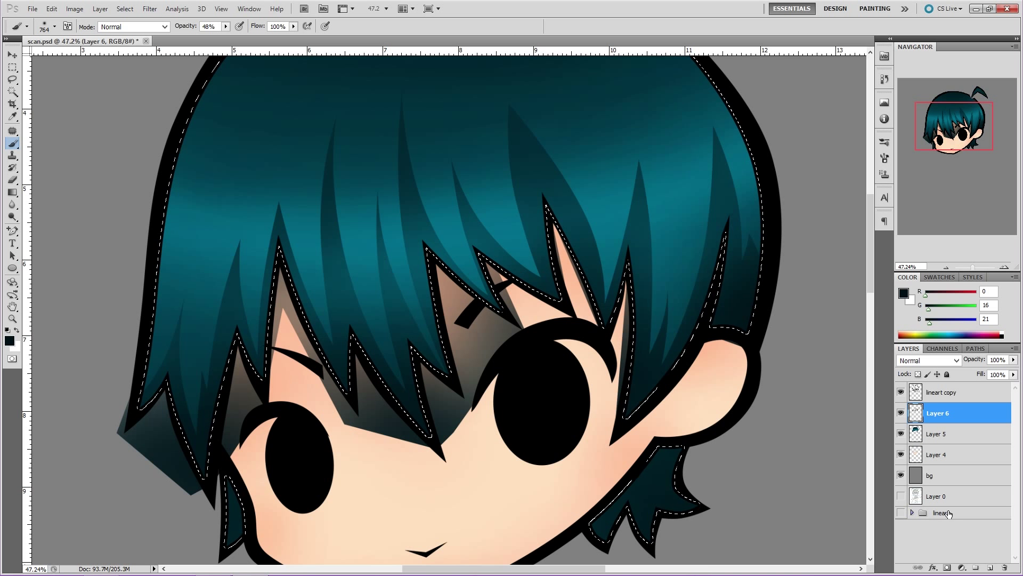
left_click(125, 9)
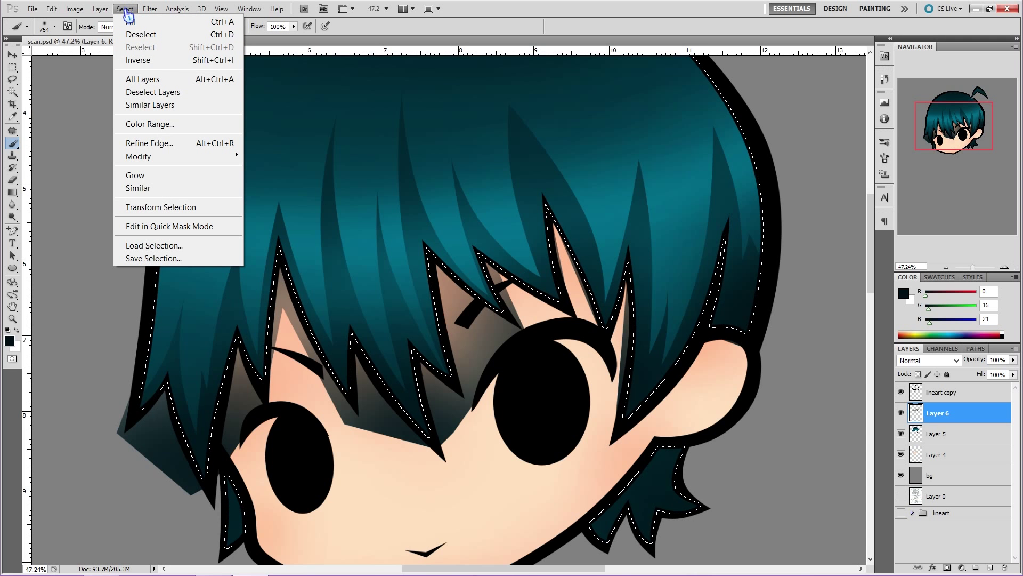
left_click(138, 60)
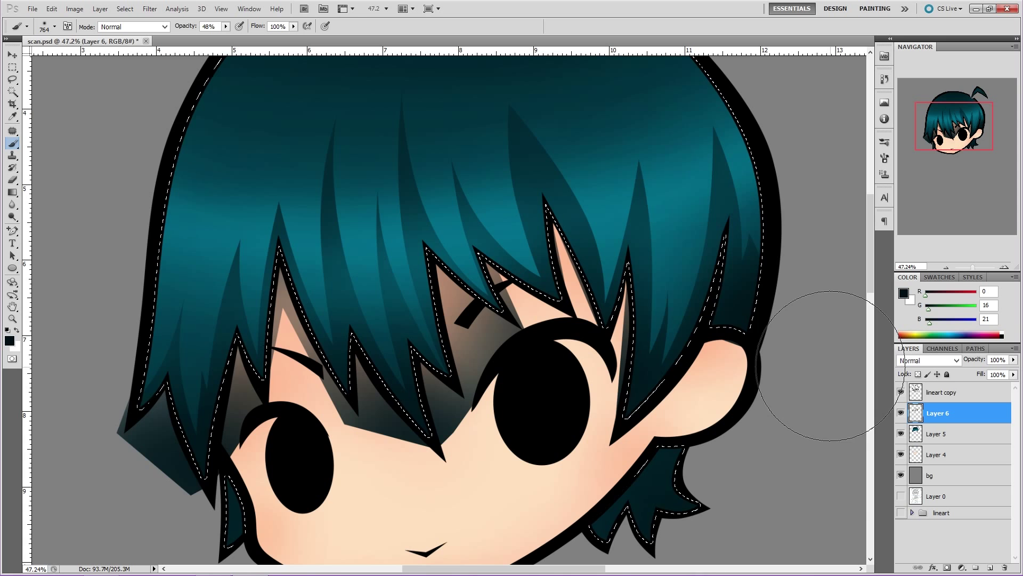
key("Delete")
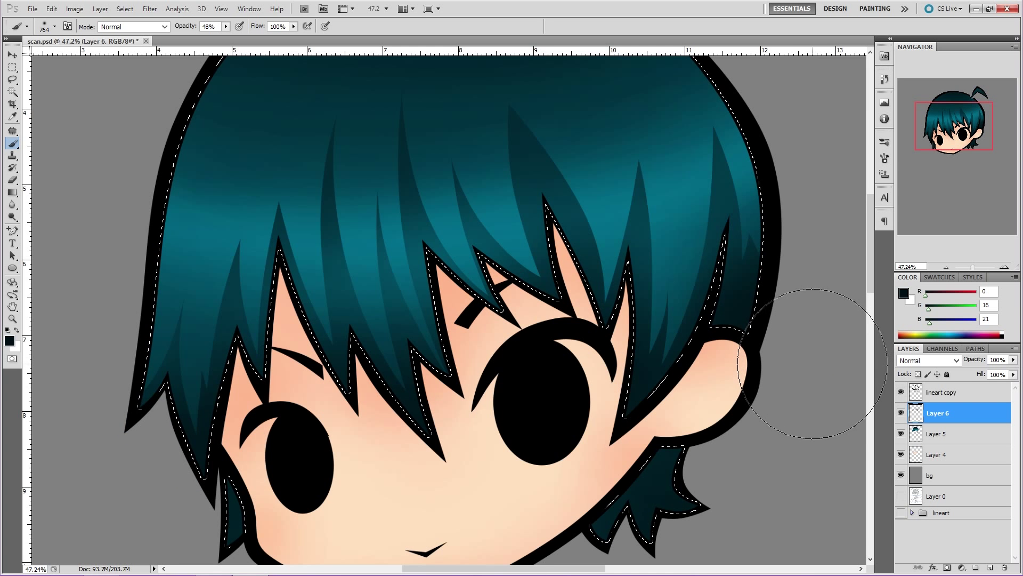
left_click(125, 8)
left_click(128, 35)
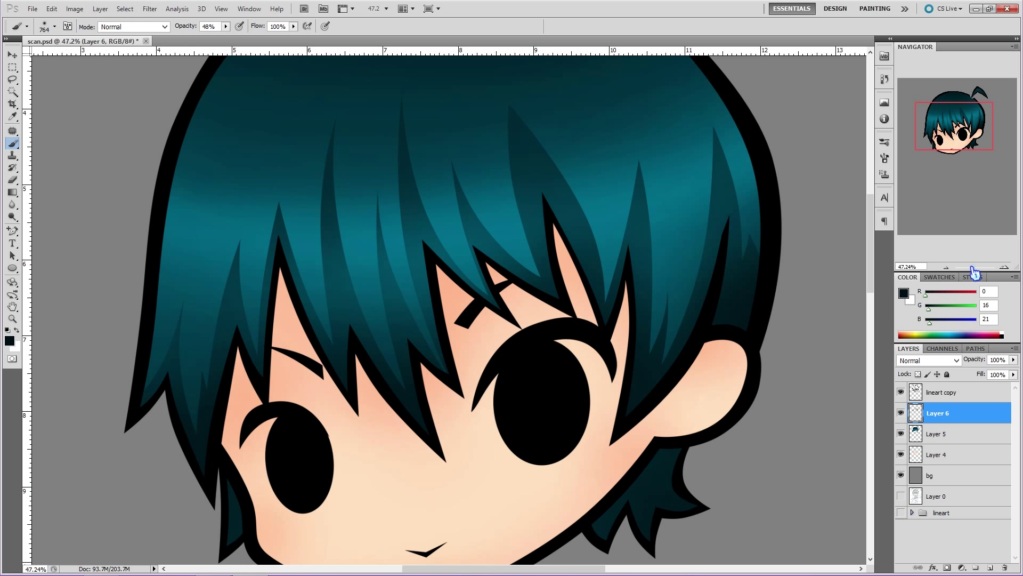
- Rename Layer 4 as skin, Layer 5 as hair, and Layer 6 as hair shade
left_click(973, 268)
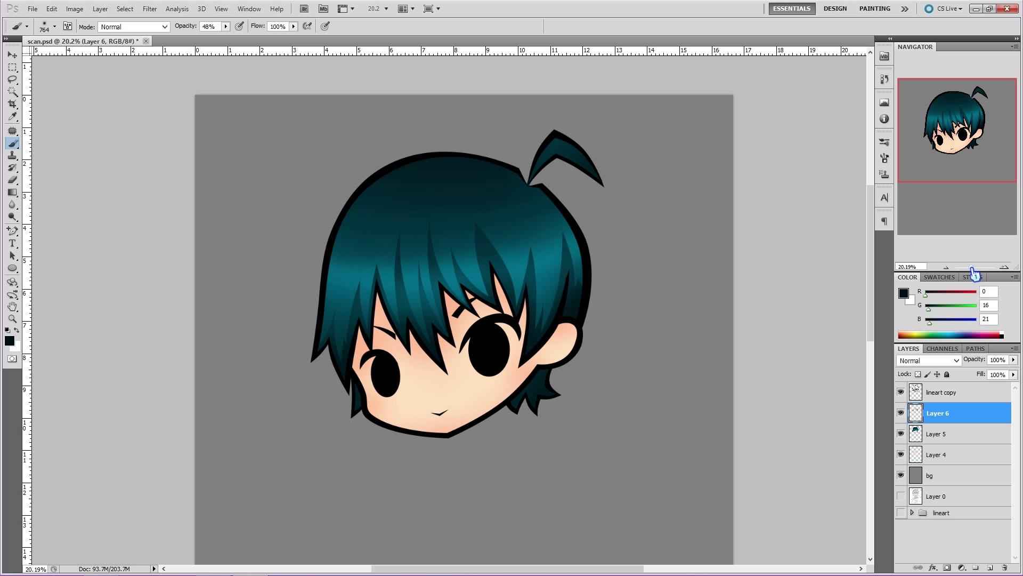
left_click_drag(973, 267, 975, 268)
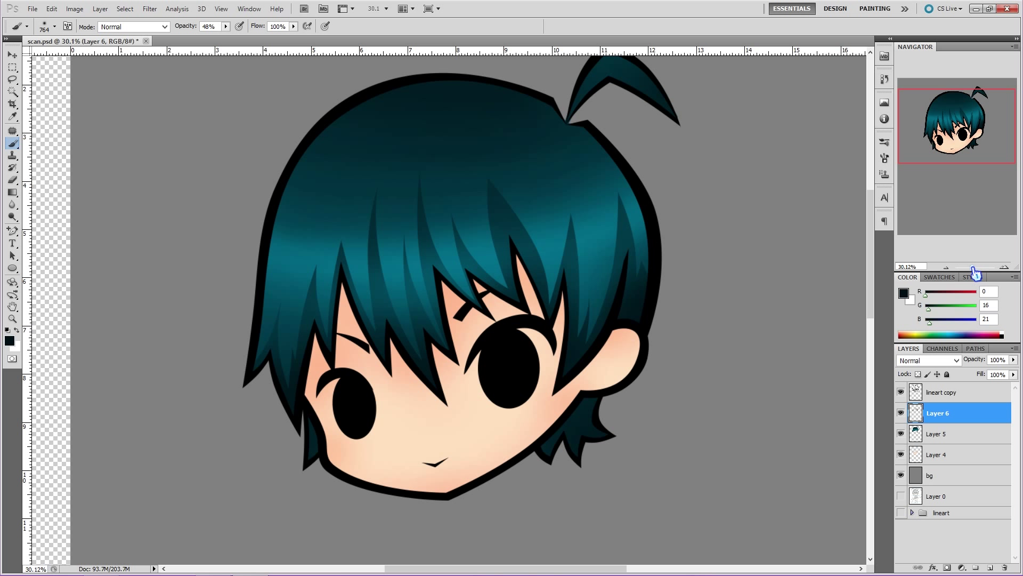
double_click(935, 454)
type("skin")
key("Return")
double_click(936, 433)
type("hair")
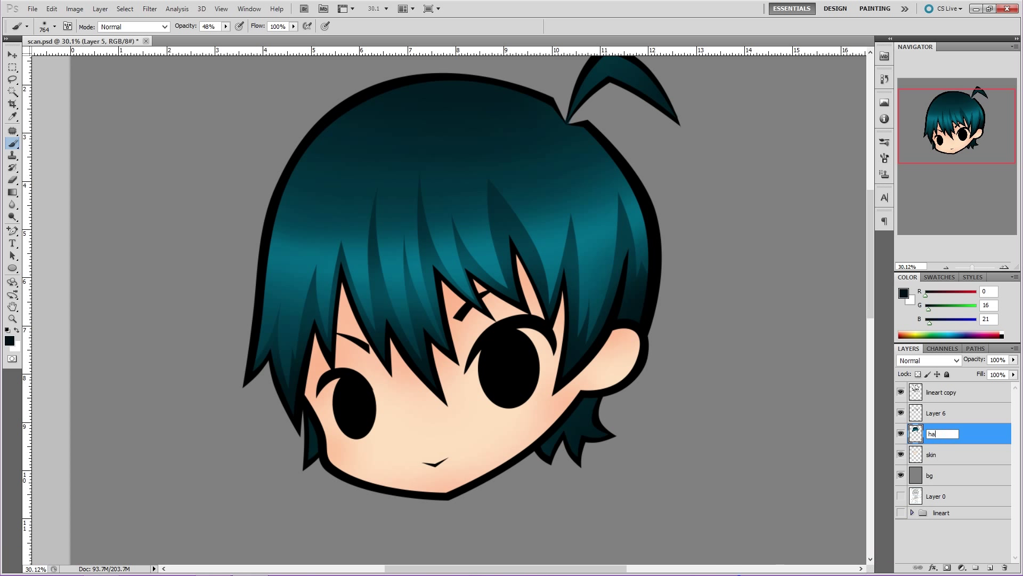
key("Return")
double_click(938, 412)
type("hair shade")
key("Return")
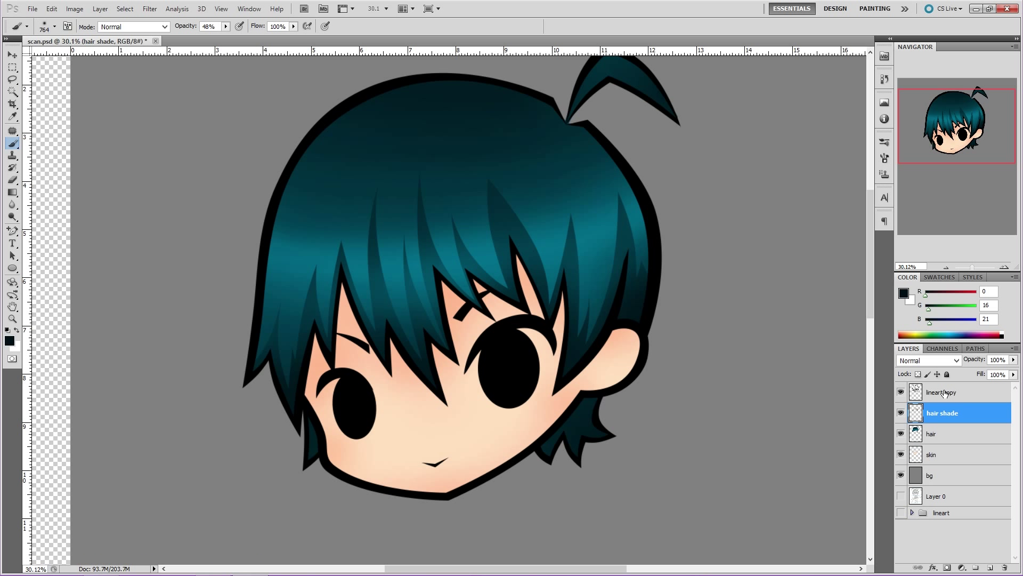
- Check the contents of the hair shade, hair, and skin layers by hiding and showing each one
left_click(900, 413)
left_click(900, 413)
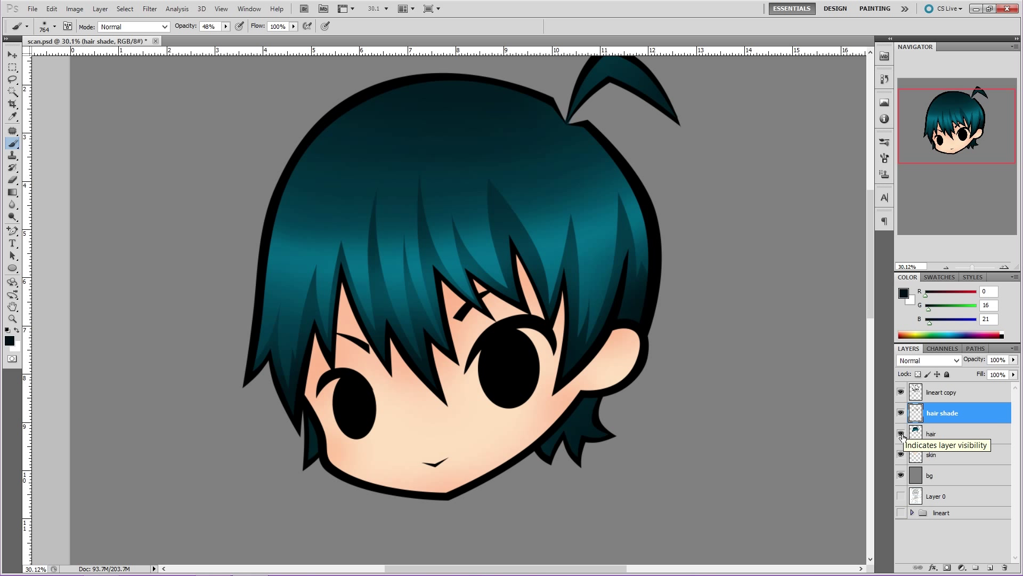
left_click(900, 434)
left_click(901, 434)
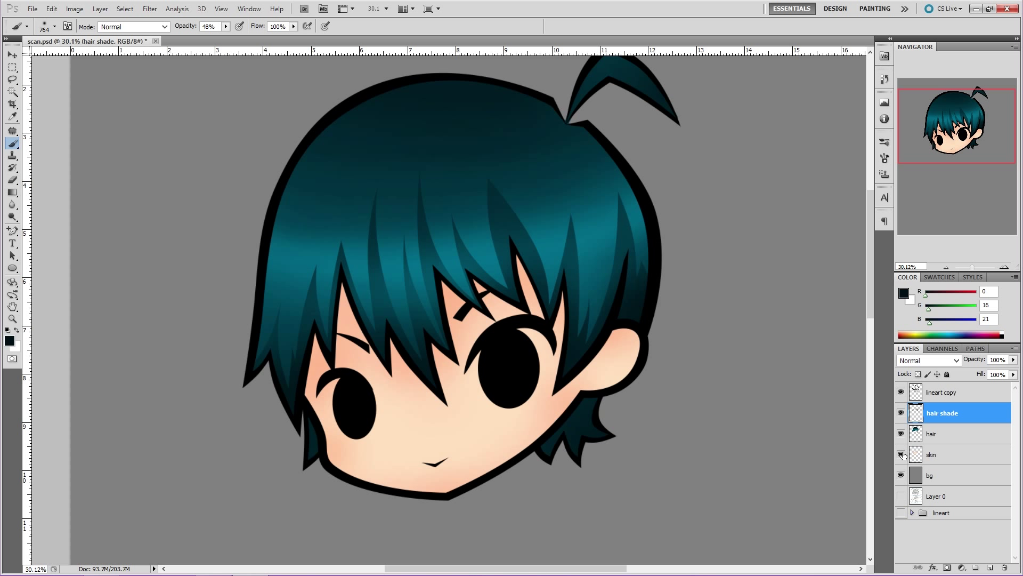
left_click(901, 455)
left_click(901, 454)
- Add a layer above skin, set the foreground color to white, and outline the larger eye with a four-point Pen path
left_click(938, 457)
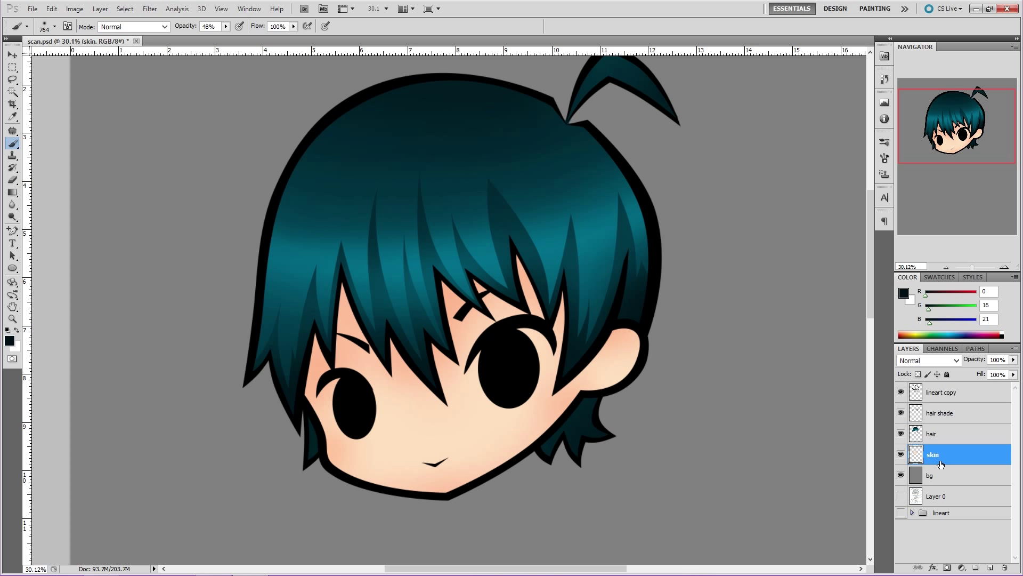
left_click(991, 568)
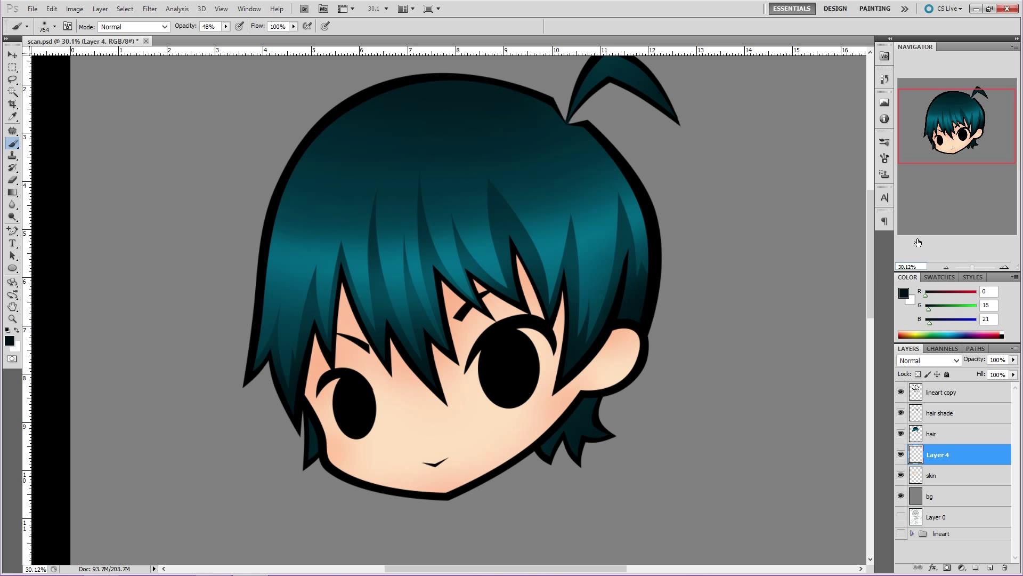
left_click_drag(972, 267, 974, 267)
left_click_drag(954, 125, 952, 132)
left_click(904, 293)
key("p")
left_click(517, 338)
left_click(629, 445)
left_click(722, 295)
left_click(660, 231)
- Curve the path to fit around the larger eye and fill it with white
left_click_drag(589, 284, 578, 267)
left_click_drag(691, 263, 710, 268)
left_click_drag(662, 393, 697, 406)
left_click_drag(573, 392, 582, 457)
left_click_drag(541, 425, 550, 431)
left_click_drag(629, 444, 628, 450)
left_click_drag(666, 441, 671, 446)
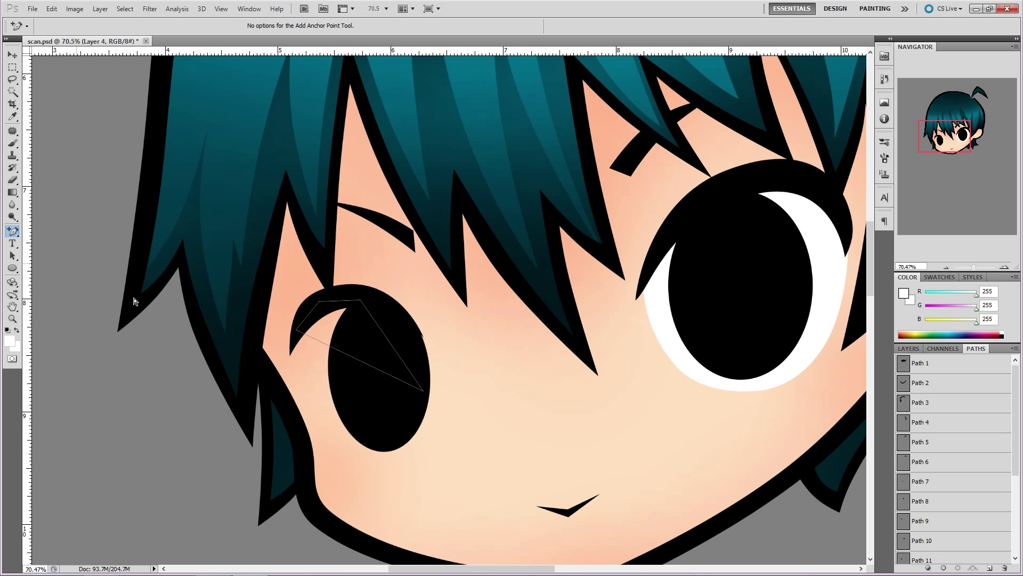
- Curve the path around the smaller eye to follow its rounded shape and fill it with white
left_click_drag(360, 359, 326, 437)
left_click_drag(346, 447, 425, 504)
left_click_drag(424, 390, 428, 389)
left_click_drag(299, 376, 291, 378)
left_click_drag(325, 436, 333, 451)
left_click_drag(432, 510, 432, 499)
left_click(291, 379)
left_click_drag(291, 378, 293, 378)
left_click(333, 451)
left_click_drag(431, 498, 409, 489)
left_click_drag(332, 452, 347, 456)
left_click_drag(293, 378, 316, 437)
left_click_drag(298, 380, 295, 379)
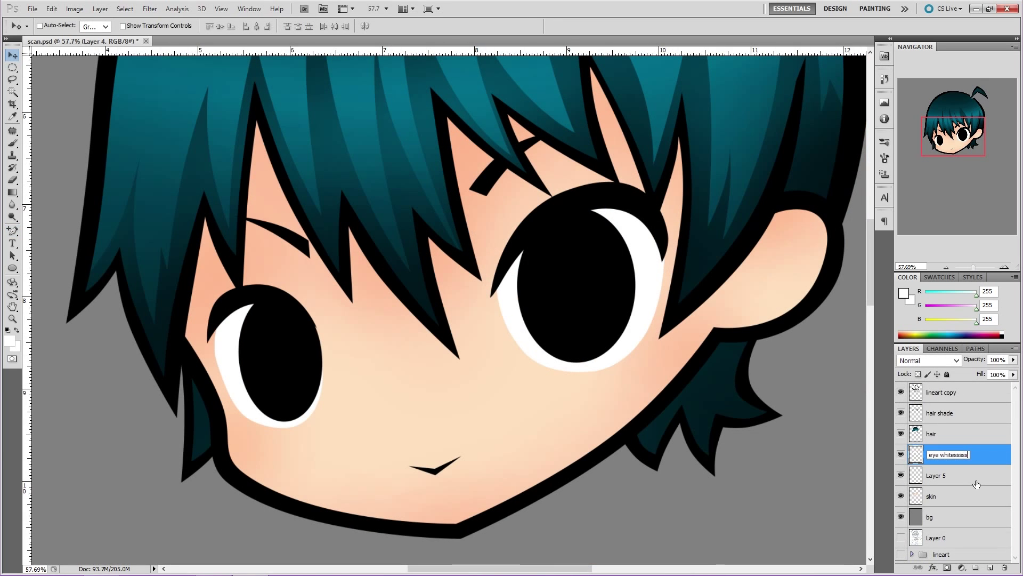
- Name the eye layer "eye whitesssss", select Layer 5 beneath it, and set the foreground color to RGB 255, 185, 231
key("Return")
left_click(964, 479)
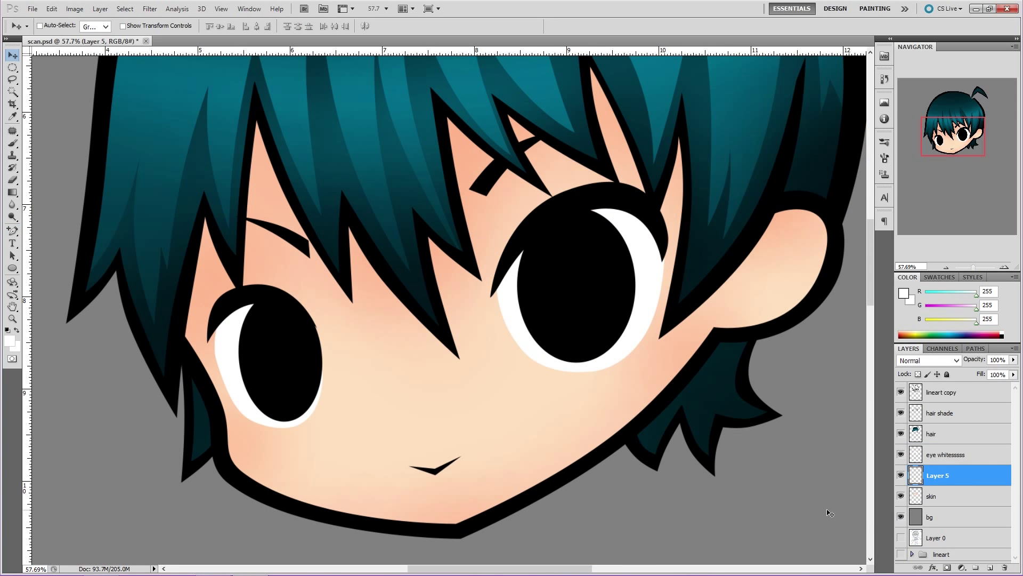
left_click(8, 340)
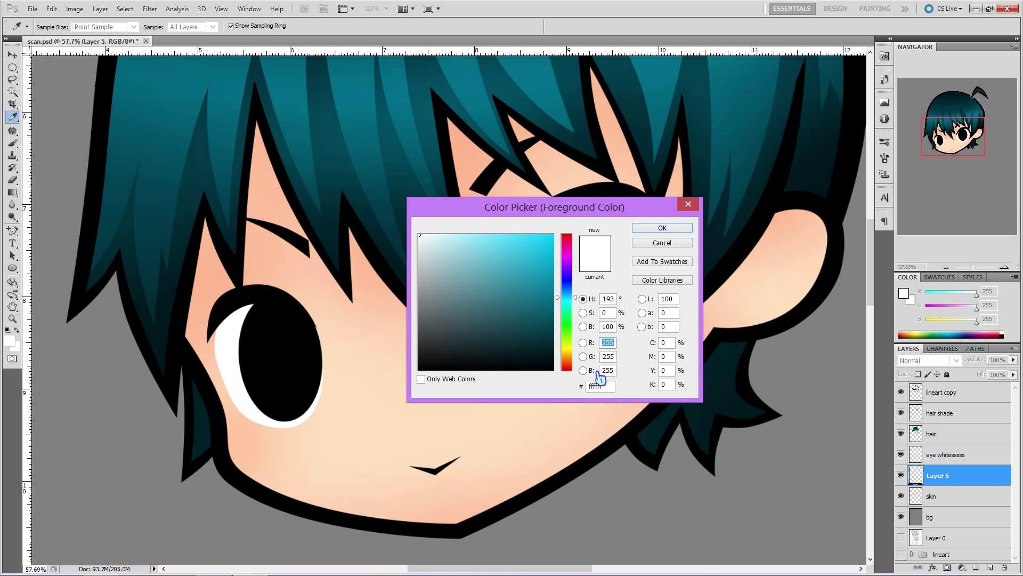
left_click_drag(569, 274, 568, 254)
left_click_drag(510, 238, 457, 235)
left_click(663, 228)
key("v")
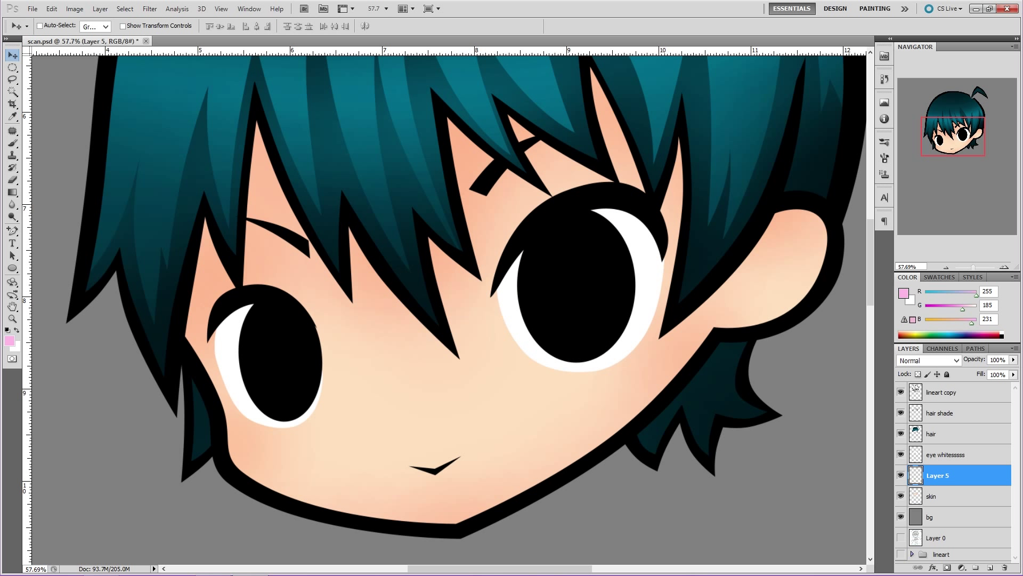
- Set up a soft brush of 473 px with 9% opacity for the cheek blush
left_click(10, 144)
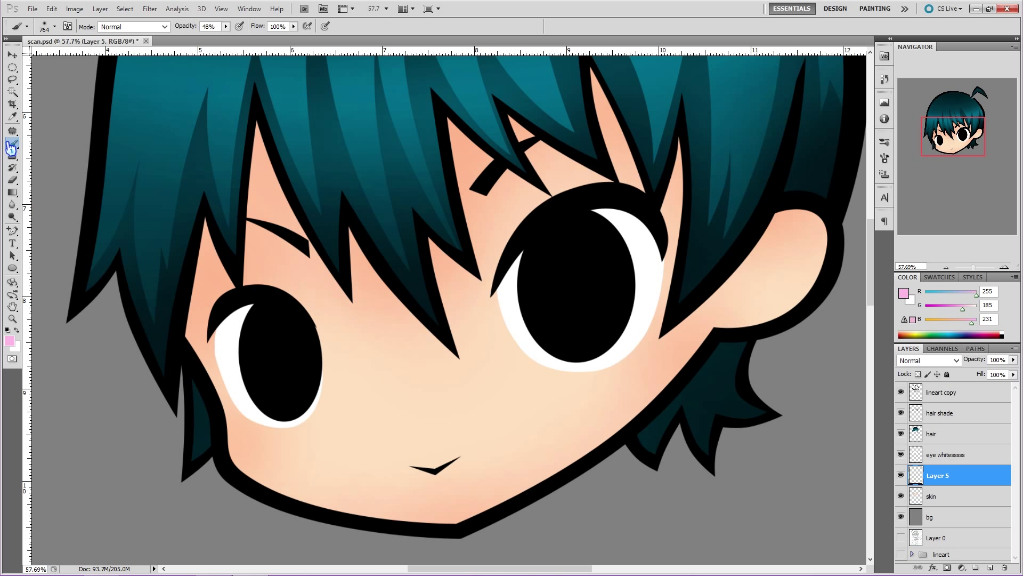
left_click(54, 27)
left_click_drag(104, 57, 102, 57)
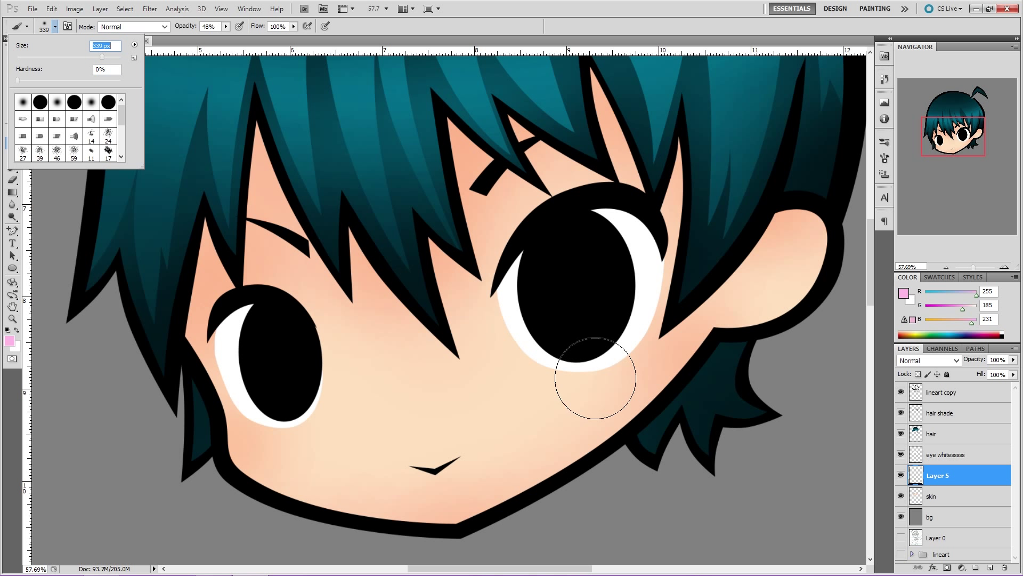
left_click_drag(226, 26, 207, 48)
left_click(55, 28)
left_click_drag(105, 57, 108, 57)
- Dab light pink blush on both cheeks just below the eyes on Layer 5
left_click(634, 375)
left_click(625, 381)
left_click(624, 375)
left_click(616, 370)
left_click(606, 373)
left_click(596, 377)
left_click(264, 420)
left_click(270, 423)
- Pick a more saturated pink and dab it over the blush on both cheeks
left_click(10, 343)
left_click(566, 238)
left_click(477, 236)
key("Return")
left_click(602, 384)
left_click(258, 431)
- Set the foreground color to RGB 255, 35, 71 and the blush layer's blending mode to Darken
left_click(9, 340)
left_click(540, 230)
left_click(661, 227)
left_click(928, 361)
left_click(917, 45)
left_click_drag(967, 268, 974, 268)
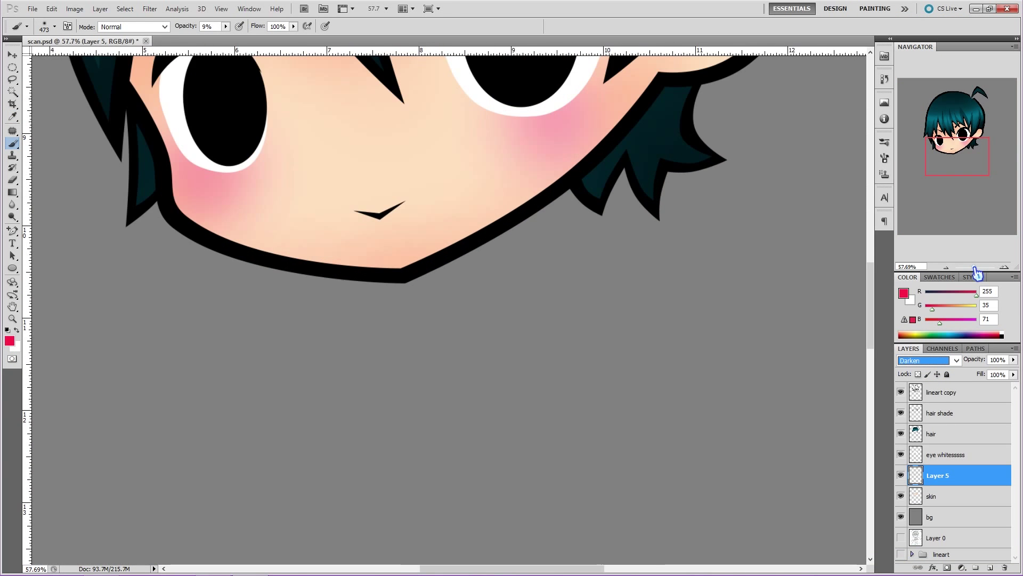
- Switch the foreground color to white and dab small highlight spots on the blush, ending with a 17 px brush at 100% opacity
left_click_drag(426, 213, 411, 412)
left_click(16, 330)
left_click(54, 27)
left_click(36, 58)
left_click(576, 334)
left_click_drag(186, 26, 296, 56)
left_click(560, 310)
left_click(55, 26)
left_click(29, 57)
left_click(568, 319)
left_click_drag(964, 133, 960, 129)
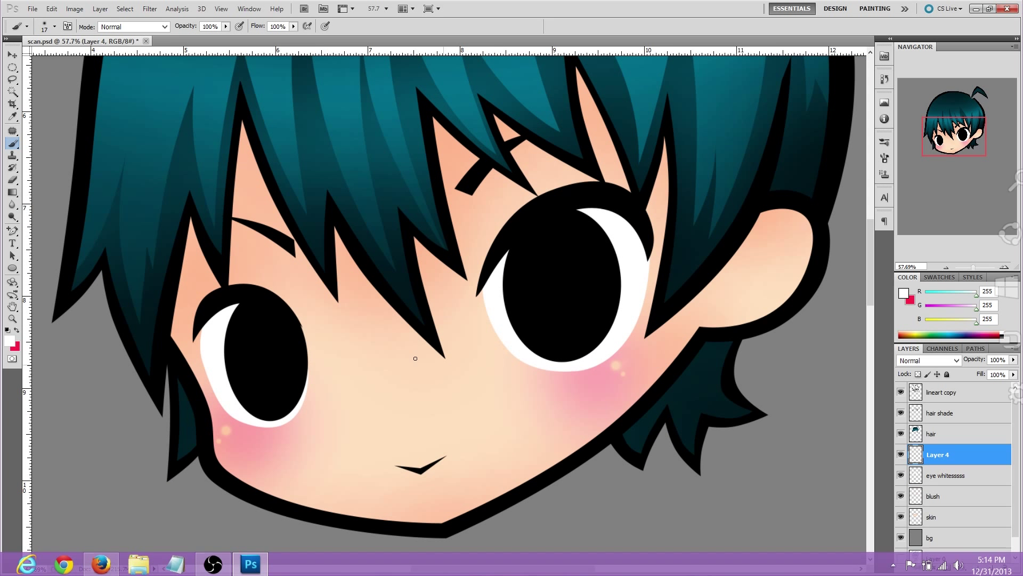
- Draw an elliptical path inside the black of the larger eye and load it as a selection for the iris
left_click(13, 268)
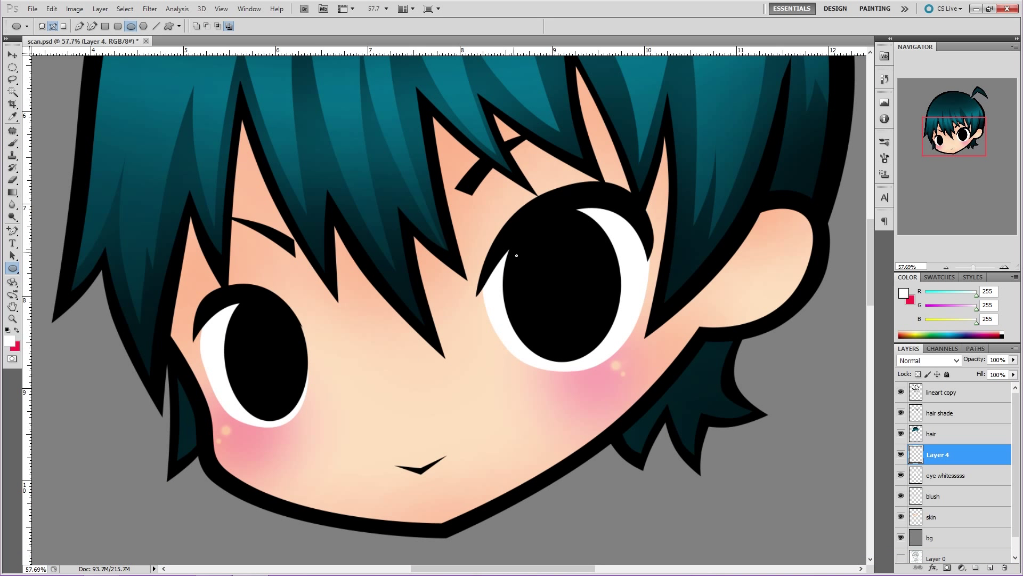
mouse_move(533, 266)
left_mouse_down()
mouse_move(583, 335)
mouse_move(616, 351)
mouse_move(608, 350)
left_mouse_up()
left_click(976, 349)
scroll(996, 445, "down", 5)
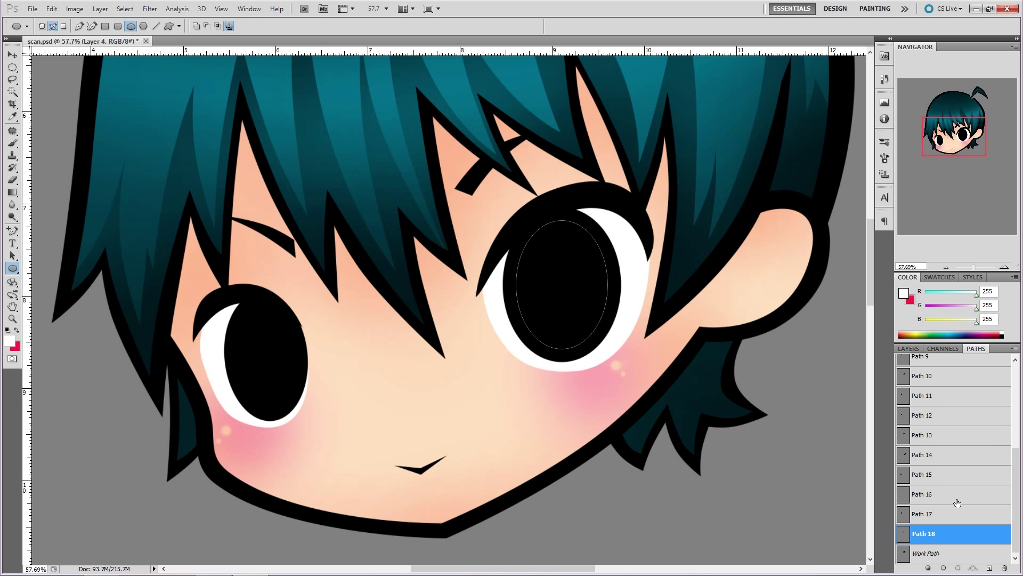
left_click(958, 569)
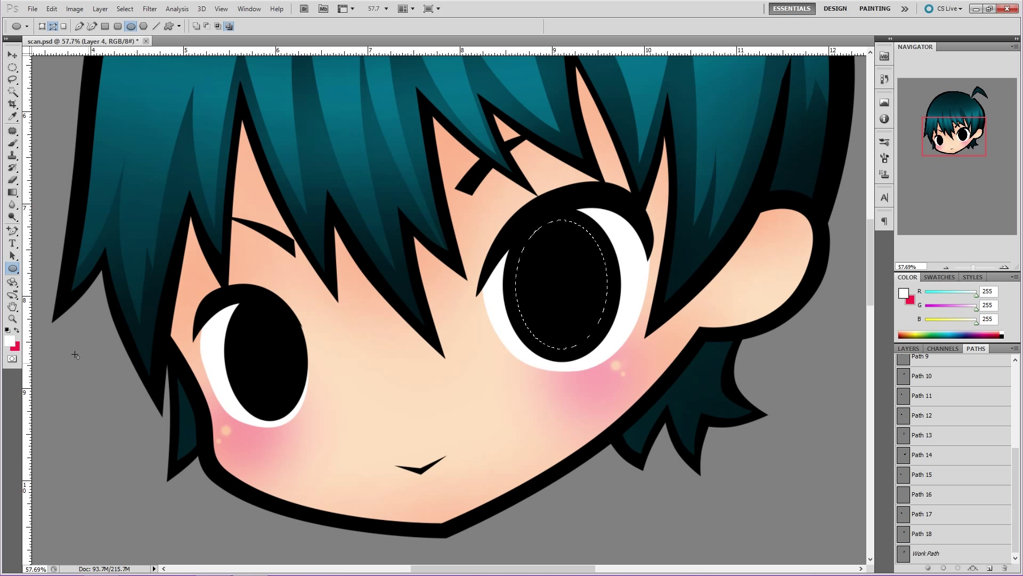
- Set the foreground color to purple, RGB 145, 0, 171
left_click(10, 340)
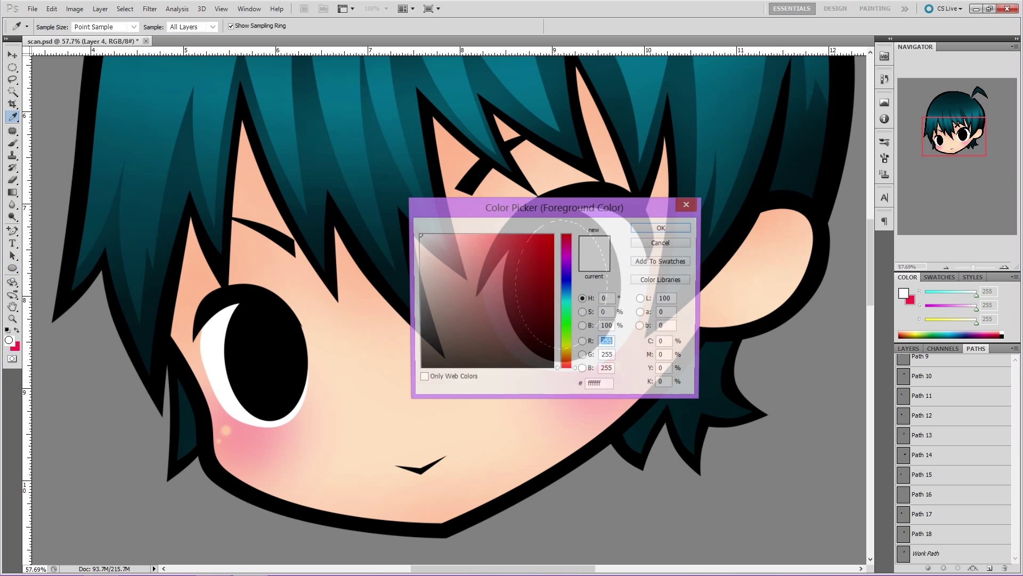
left_click(569, 310)
left_click_drag(570, 311, 570, 270)
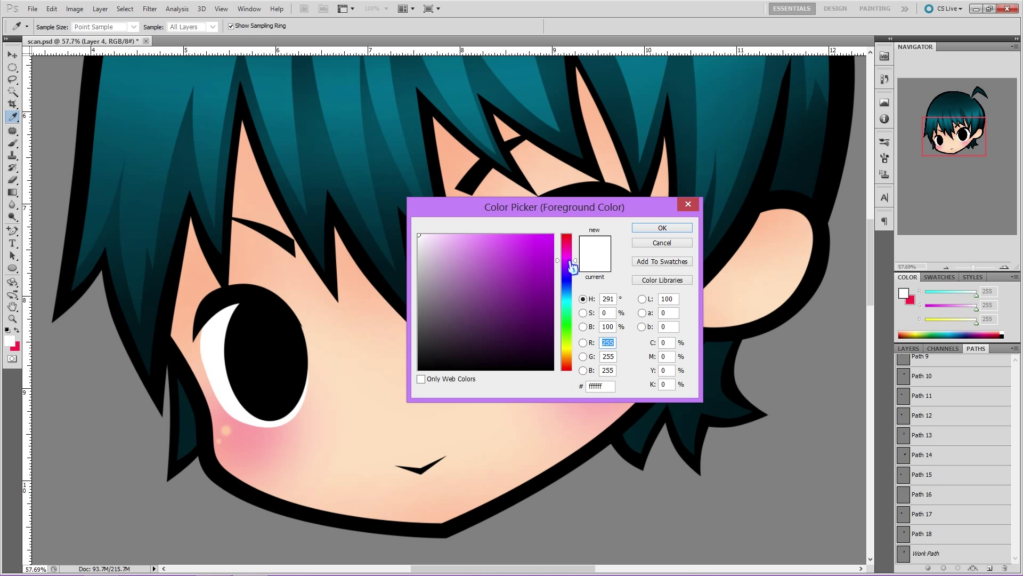
left_click(548, 267)
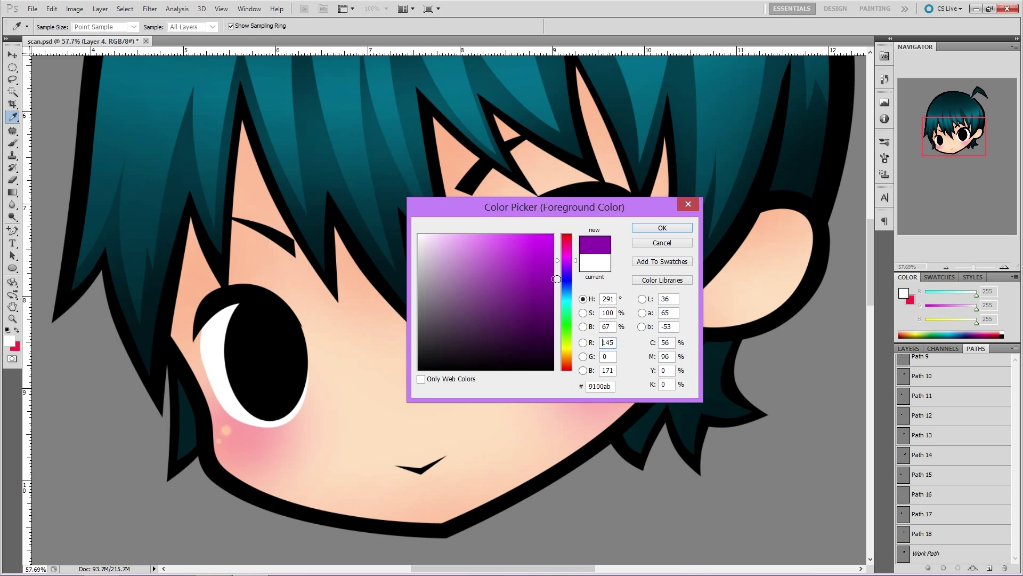
left_click(662, 227)
- Paint the selected iris purple with a 391 px brush on Layer 4, placed above the lineart copy layer
left_click(12, 142)
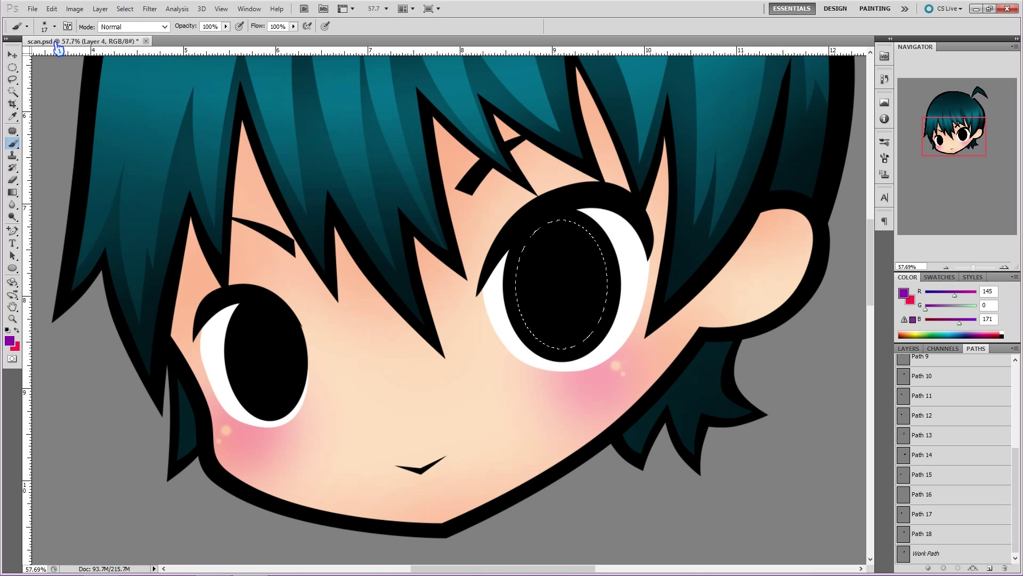
left_click(55, 26)
left_click(84, 59)
left_click(558, 222)
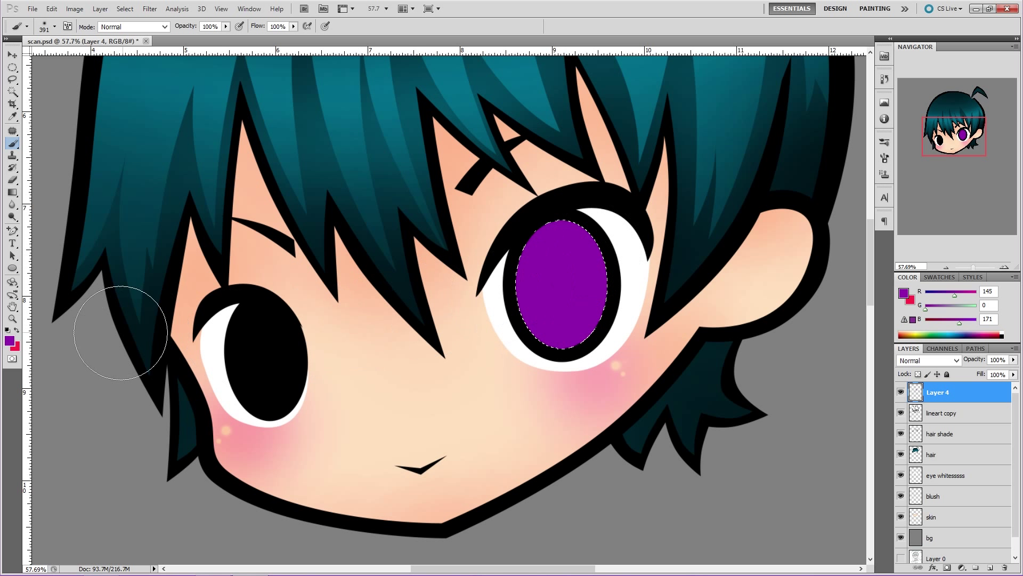
- Shade the upper iris with RGB 103, 0, 122 and switch the foreground color to RGB 36, 0, 42
left_click(9, 340)
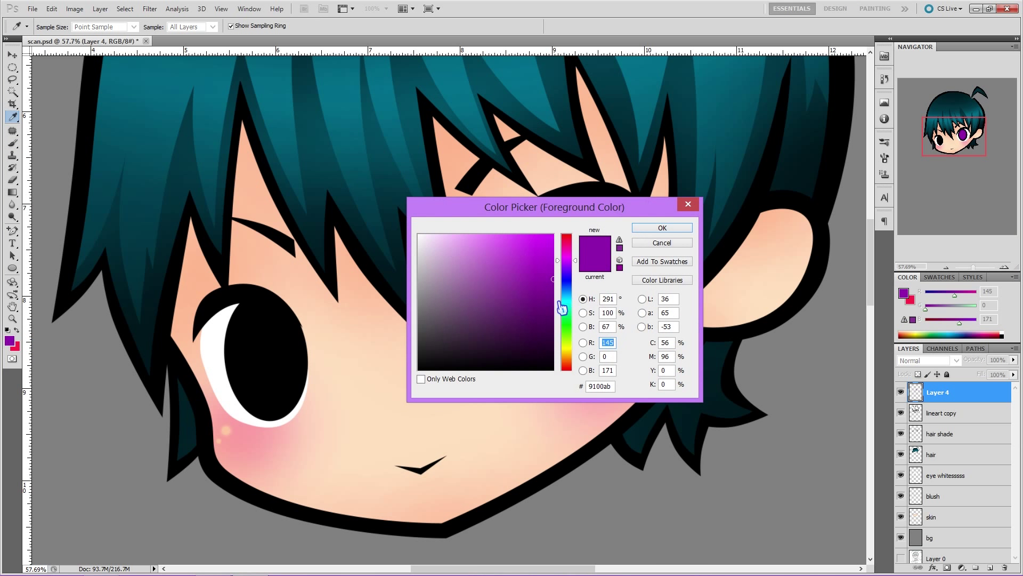
left_click(660, 228)
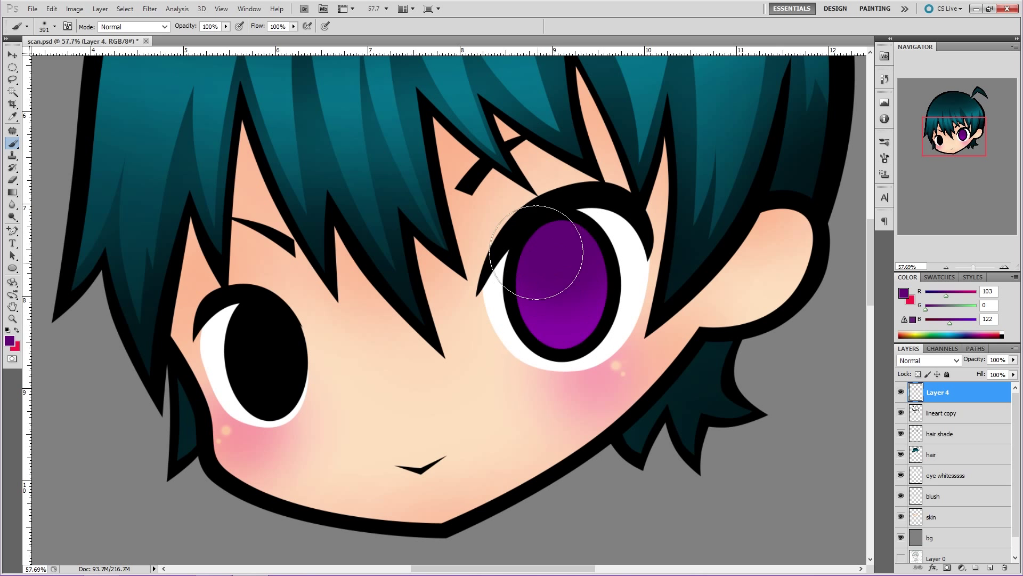
left_click(9, 340)
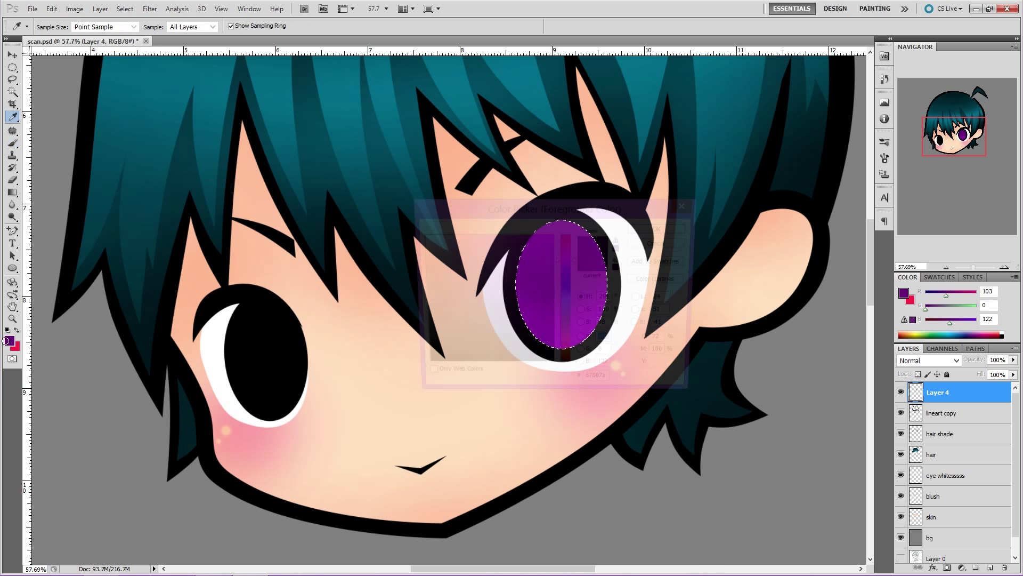
left_click(661, 227)
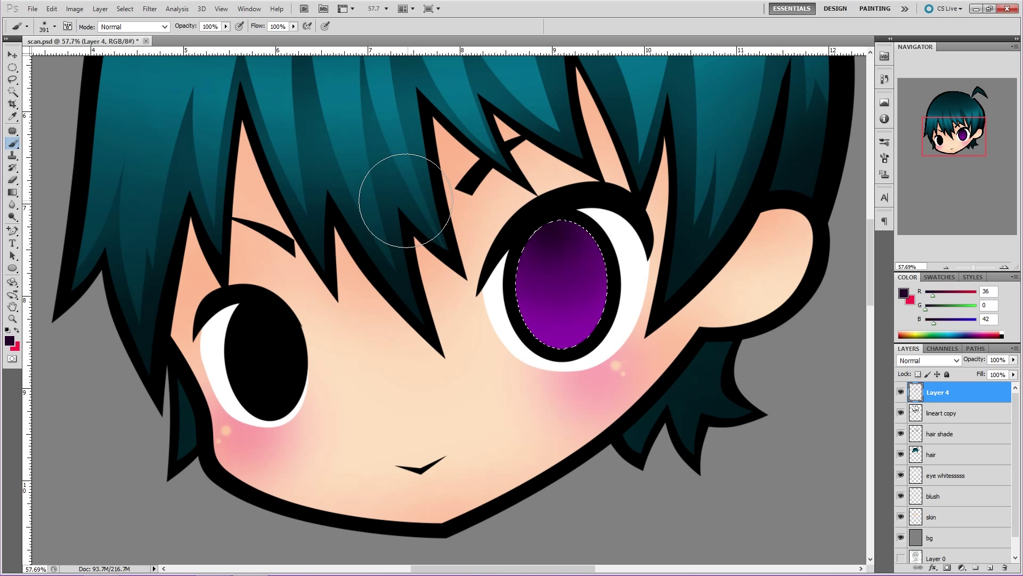
- Lower the brush opacity to 41% and darken the upper half of the iris with soft strokes
left_click(226, 27)
left_click_drag(229, 33, 193, 40)
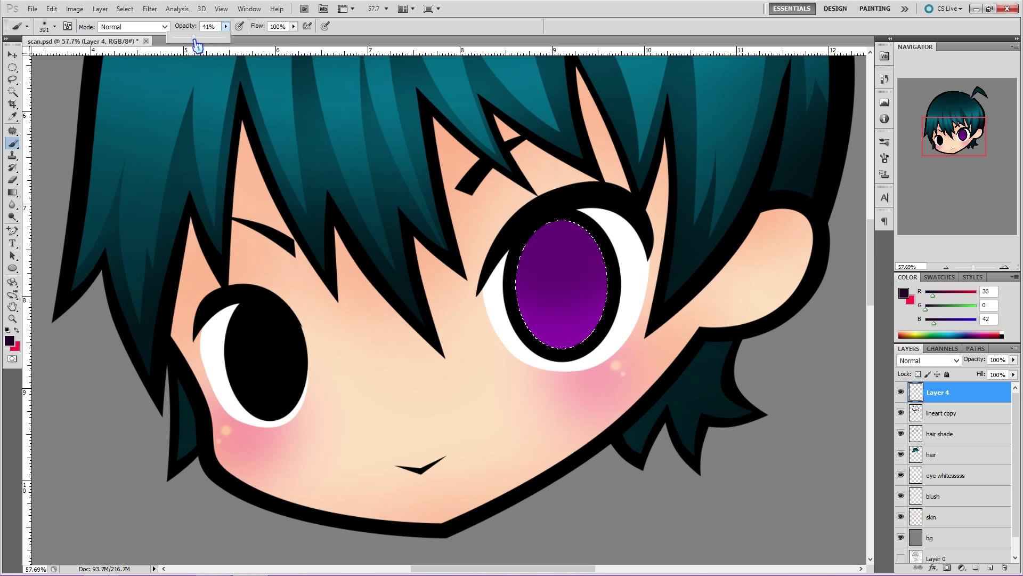
left_click(596, 248)
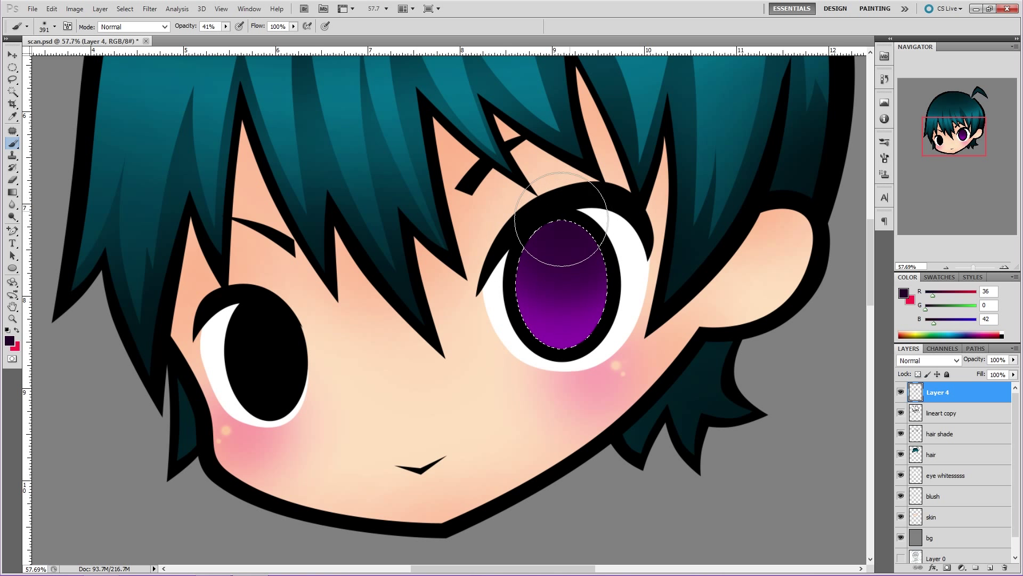
left_click(584, 239)
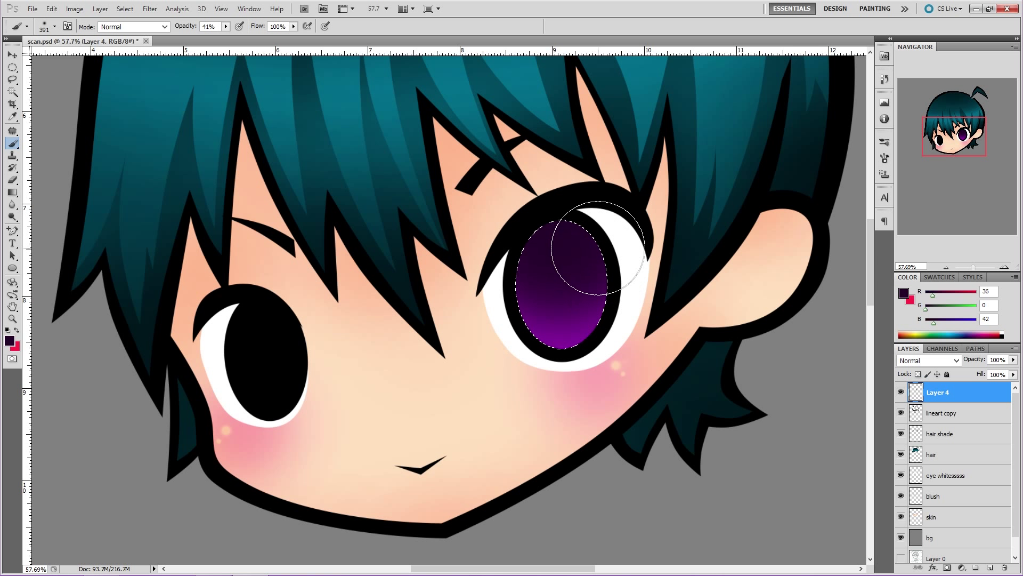
left_click_drag(598, 246, 561, 246)
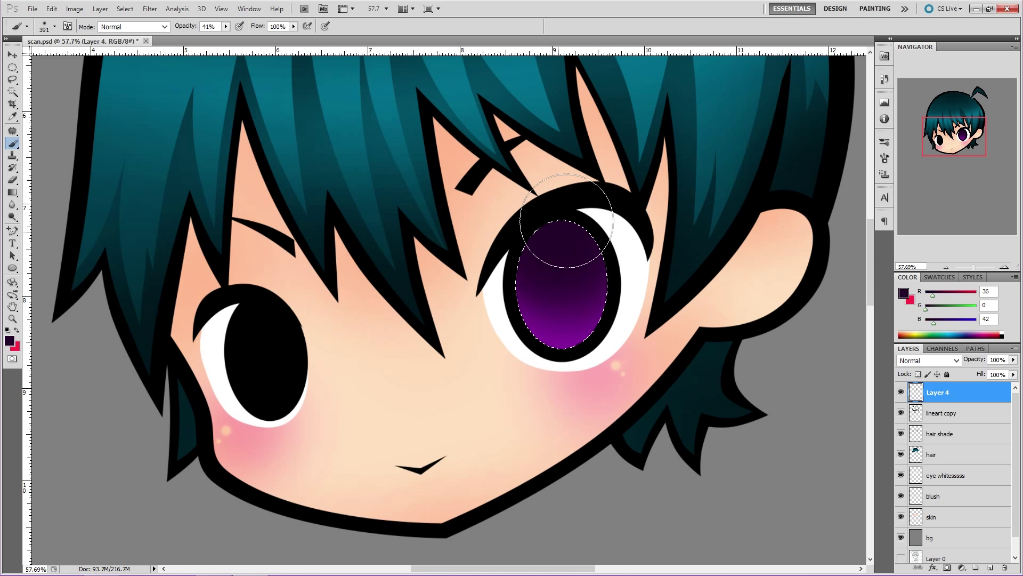
- Draw a smaller elliptical path in the center of the iris and fill it with the dark purple as a pupil
left_click(13, 268)
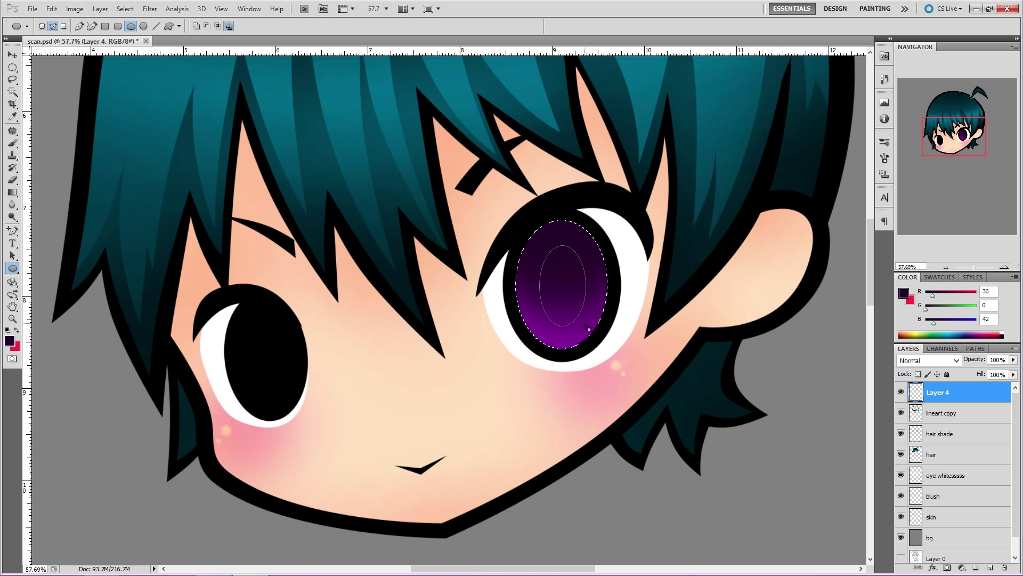
left_click(976, 348)
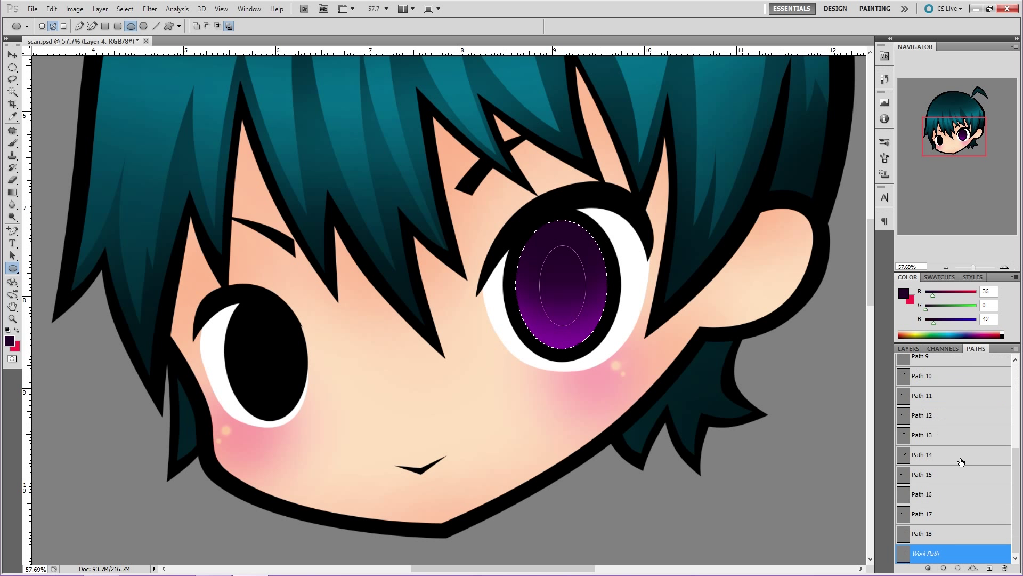
left_click_drag(998, 571, 991, 569)
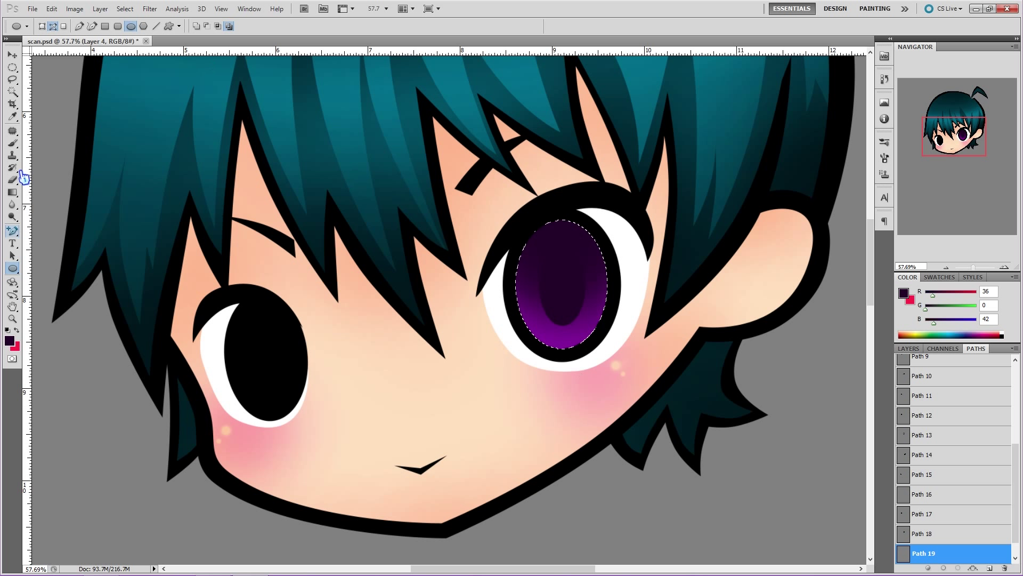
left_click(12, 142)
key("ctrl+Return")
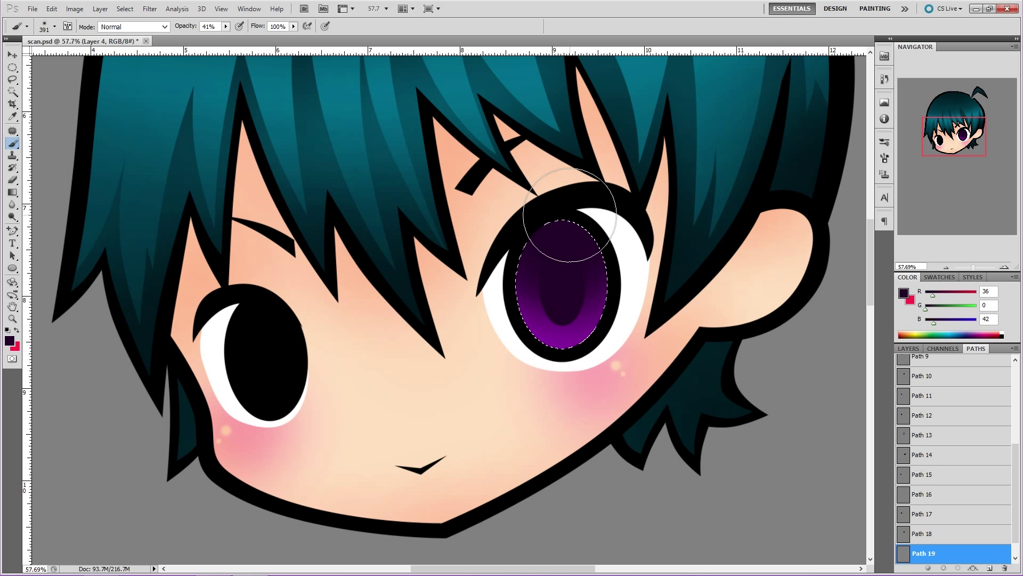
- Set the foreground color to RGB 12, 0, 14 and deepen the shading over the upper iris
left_click(10, 340)
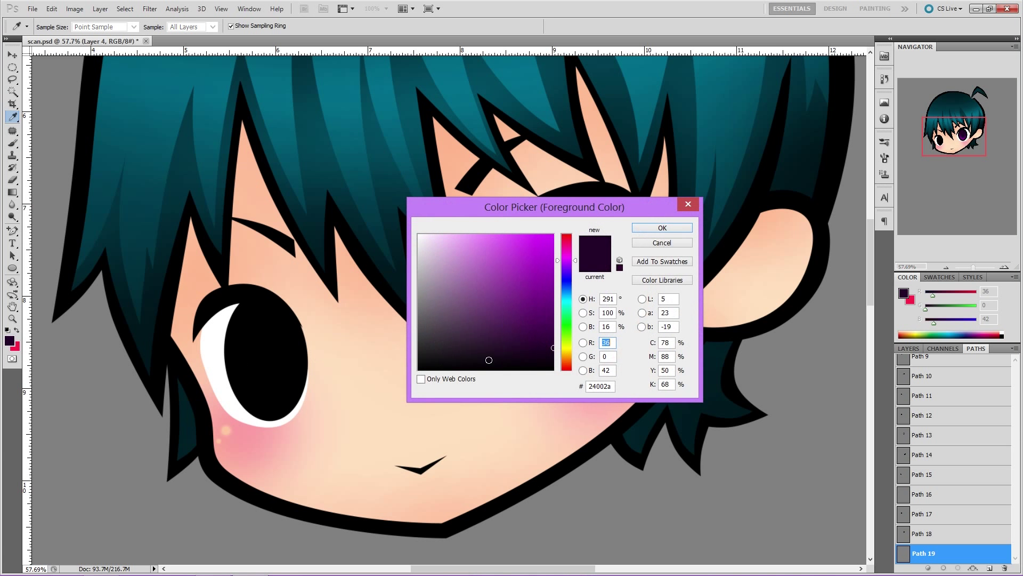
left_click(660, 228)
key("ctrl+d")
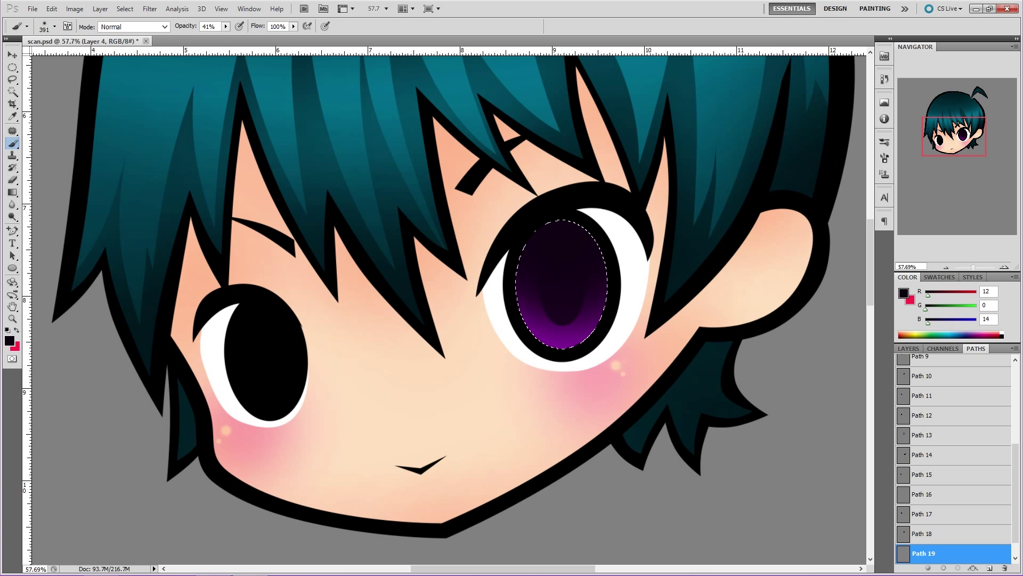
- Set the foreground color to bright purple, RGB 216, 0, 255
left_click(14, 348)
left_click(553, 234)
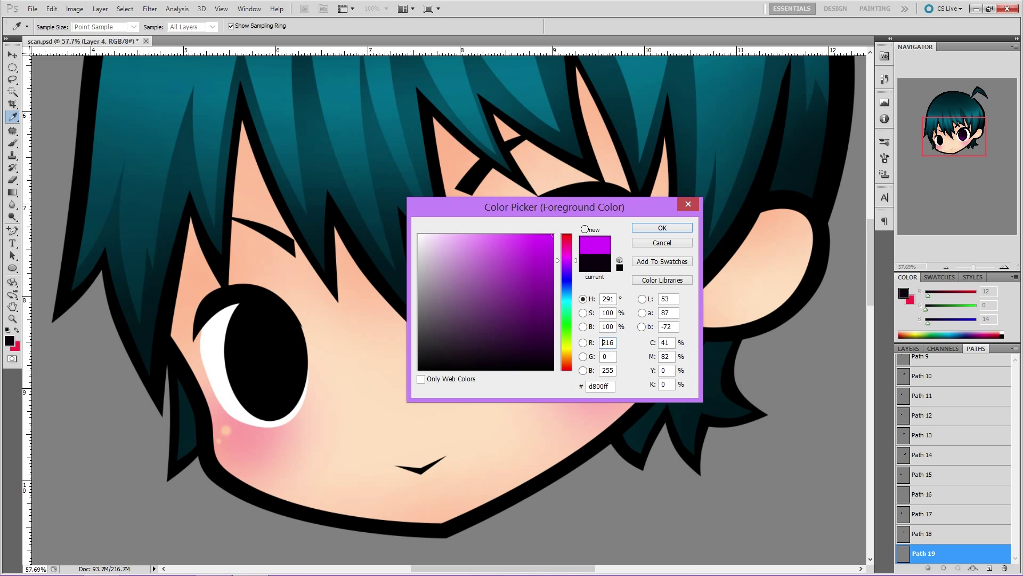
left_click(673, 231)
- Try a soft highlight dab on the lower left of the iris with a 50 px brush at 0% hardness
key("ctrl+shift+d")
left_click(55, 26)
left_click_drag(79, 57, 72, 64)
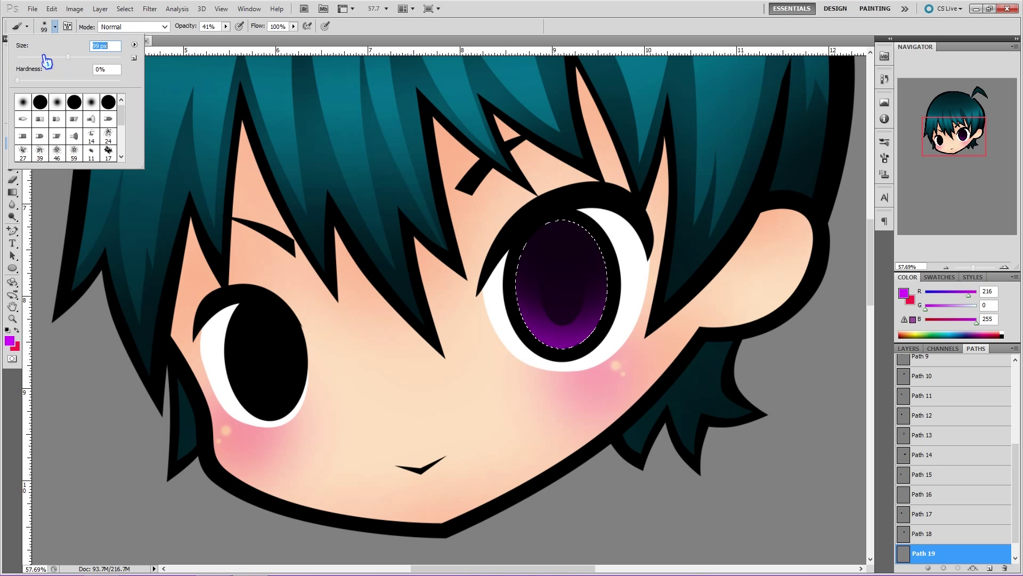
left_click(531, 311)
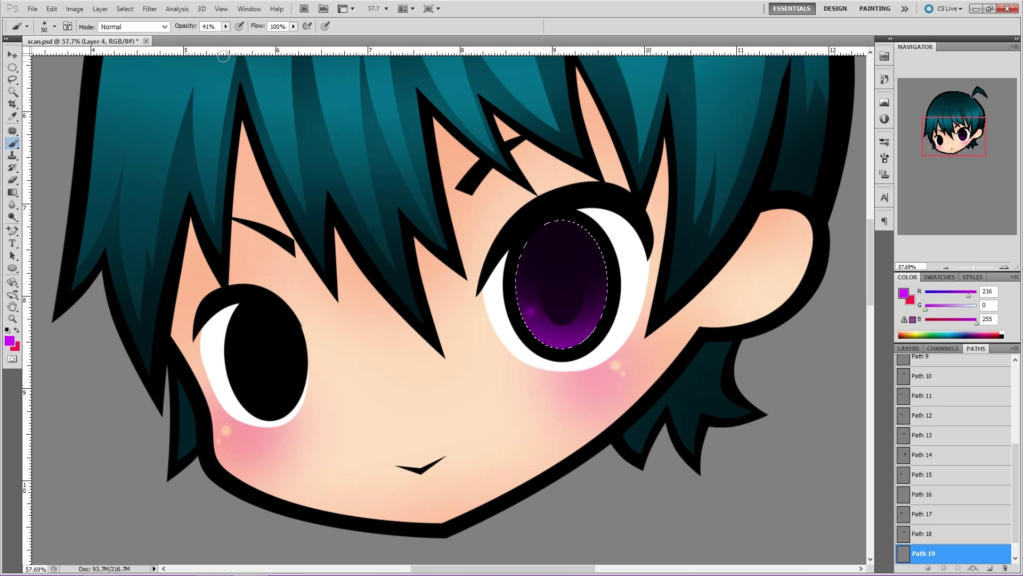
- Try harder-edged highlight dabs at the lower left of the iris, using 31 px at 91% hardness and 19 px at 72% hardness
left_click(54, 26)
left_click_drag(24, 81, 102, 83)
left_click_drag(43, 56, 33, 57)
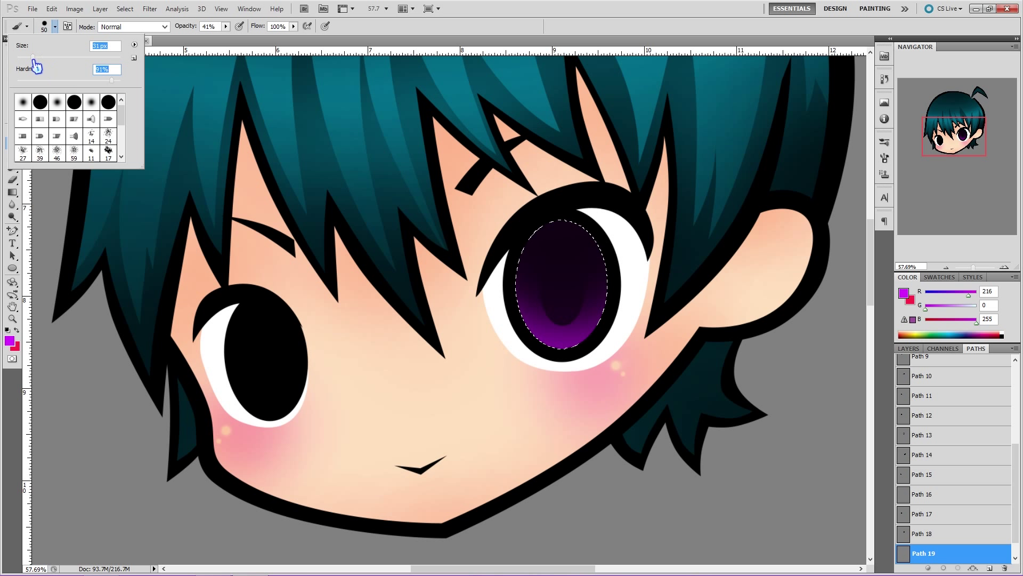
left_click(525, 313)
left_click(55, 27)
left_click_drag(94, 81, 92, 80)
left_click_drag(33, 57, 26, 56)
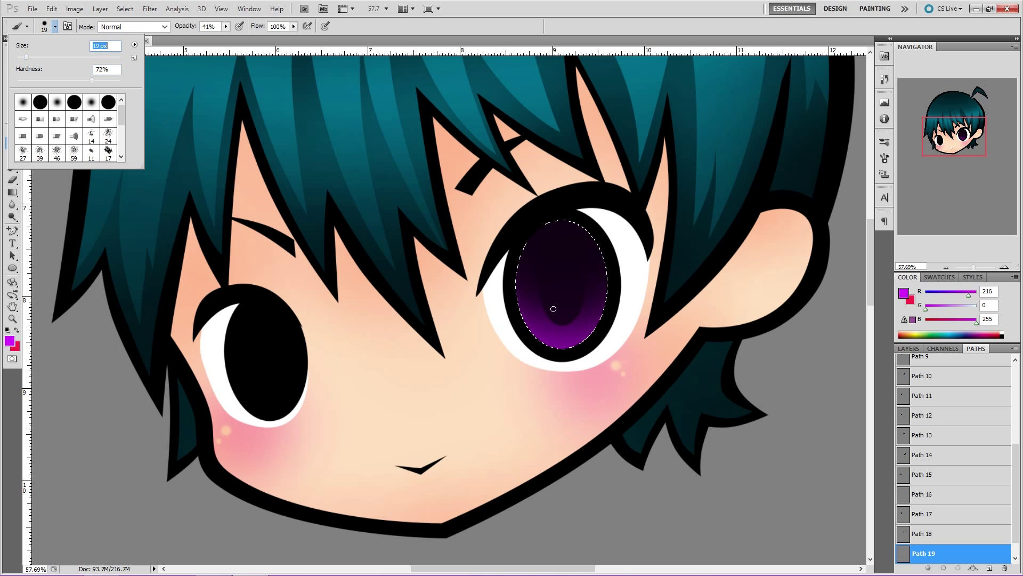
left_click(525, 305)
key("ctrl+h")
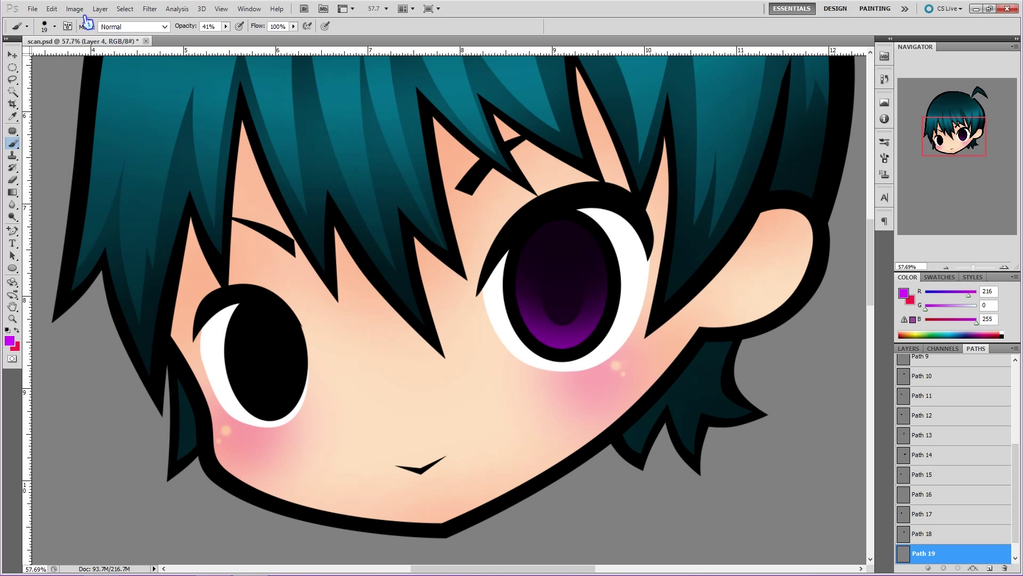
- Dab a bright purple highlight on the lower left of the iris with a 44 px brush at 15% hardness
left_click(54, 27)
left_click_drag(31, 80, 39, 56)
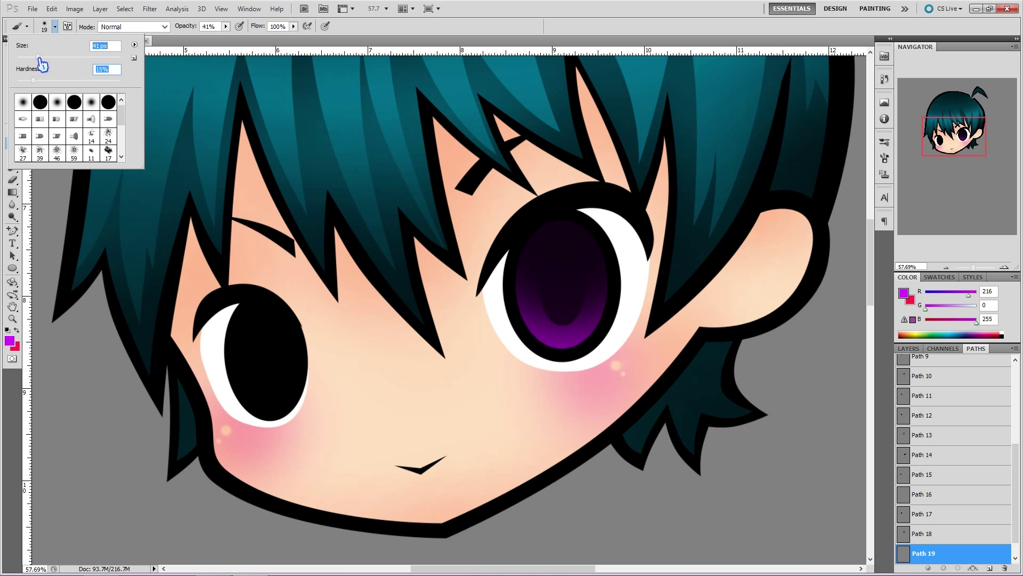
left_click(529, 307)
key("ctrl+h")
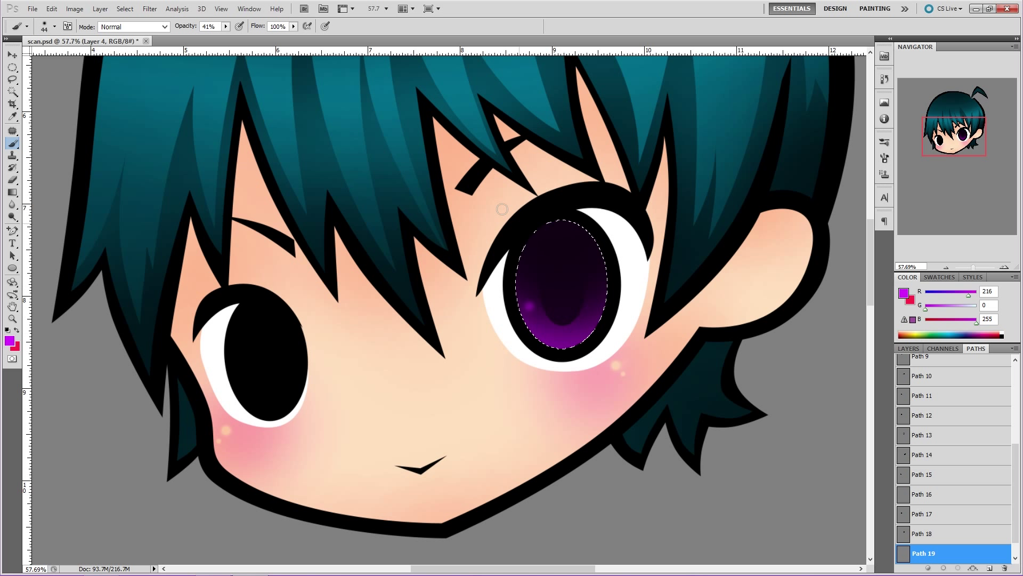
- Lower the brush opacity to 17% and further, brushing a faint purple glow along the lower right of the iris
left_click(226, 26)
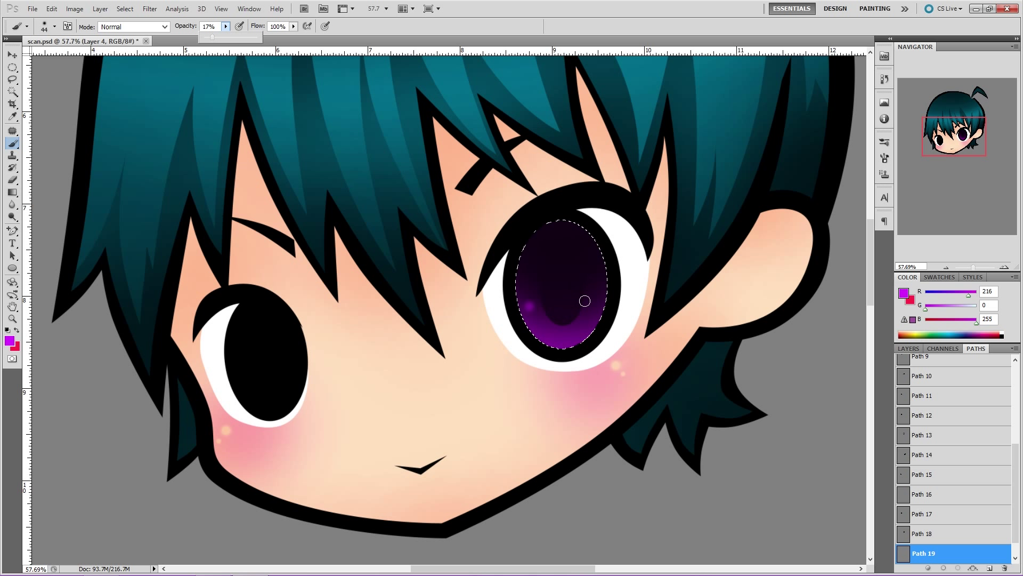
left_click_drag(590, 306, 575, 330)
left_click(227, 27)
left_click(595, 304)
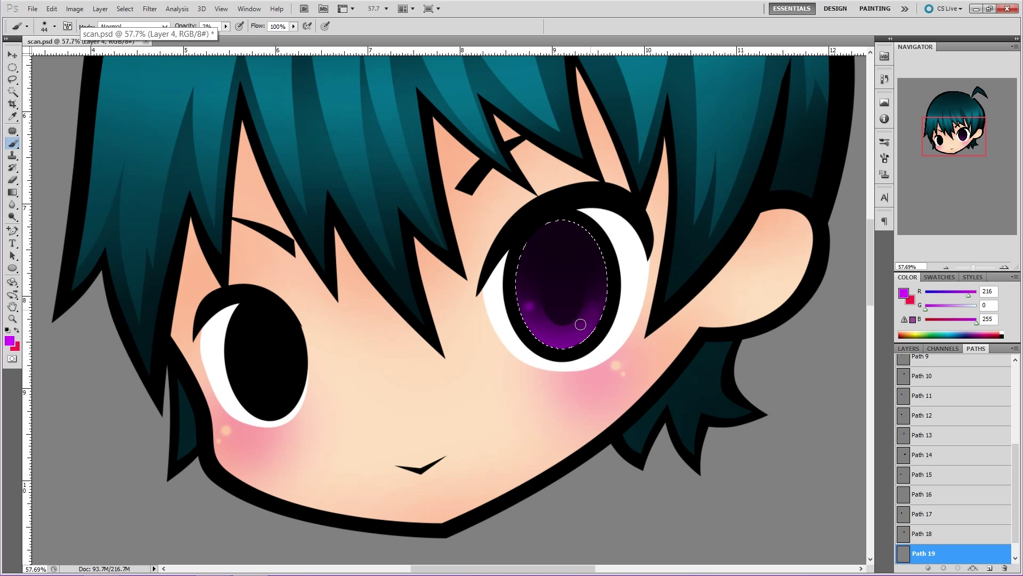
- Raise the brush opacity to 33% and dab highlights on the lower iris, reducing the brush to 19 px for the small spots
left_click(226, 26)
left_click_drag(221, 37, 247, 45)
left_click(589, 314)
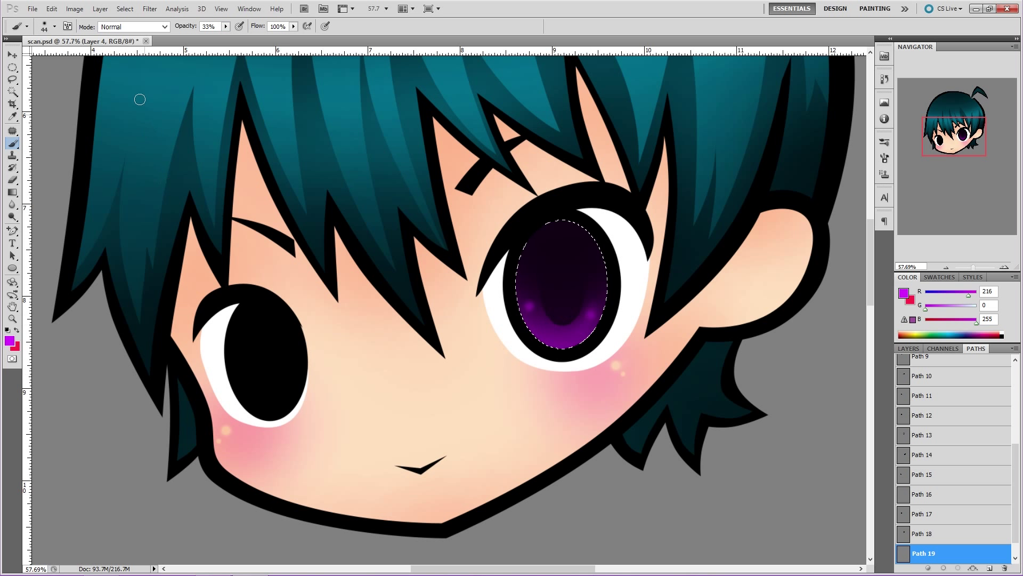
key("ctrl+d")
left_click(53, 26)
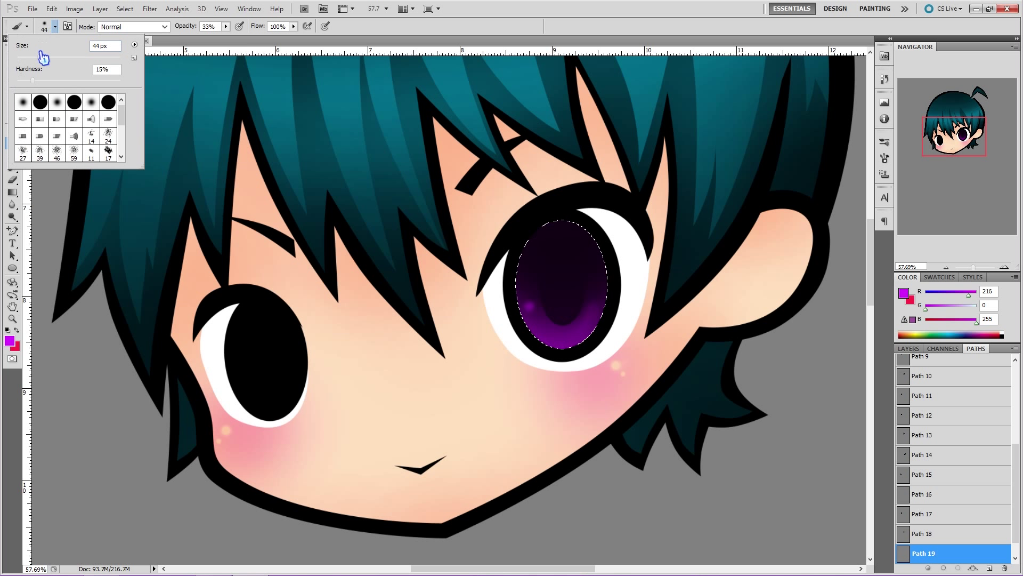
key("Return")
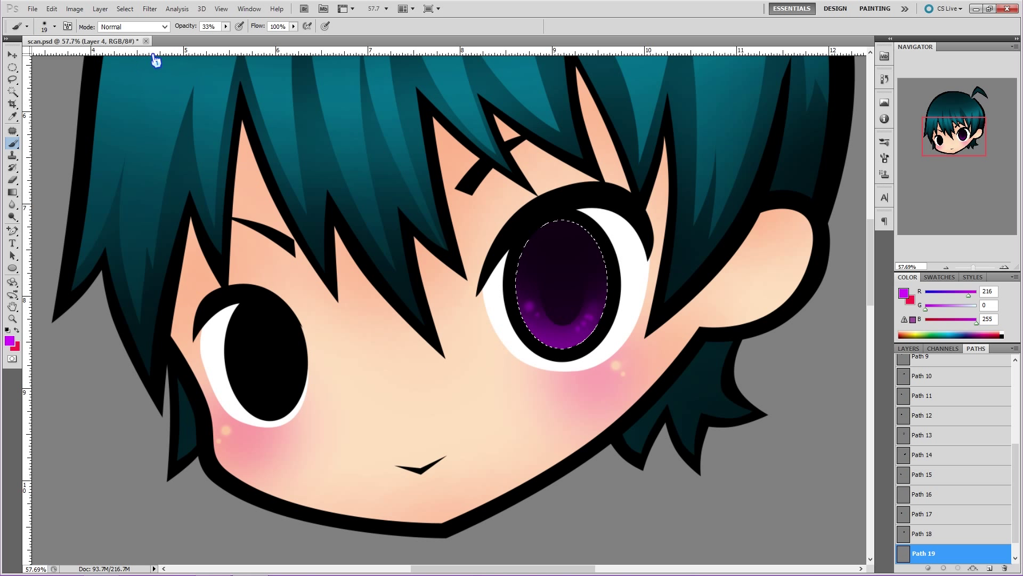
- Deselect the iris and outline a thin crescent across the lower iris with a curved Pen tool path
left_click(125, 9)
left_click(139, 32)
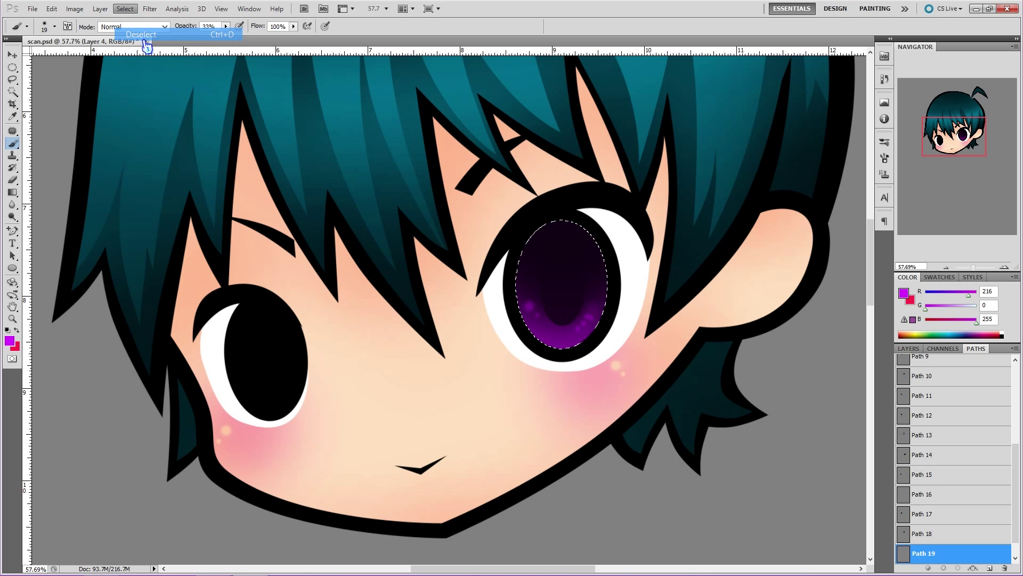
left_click(910, 349)
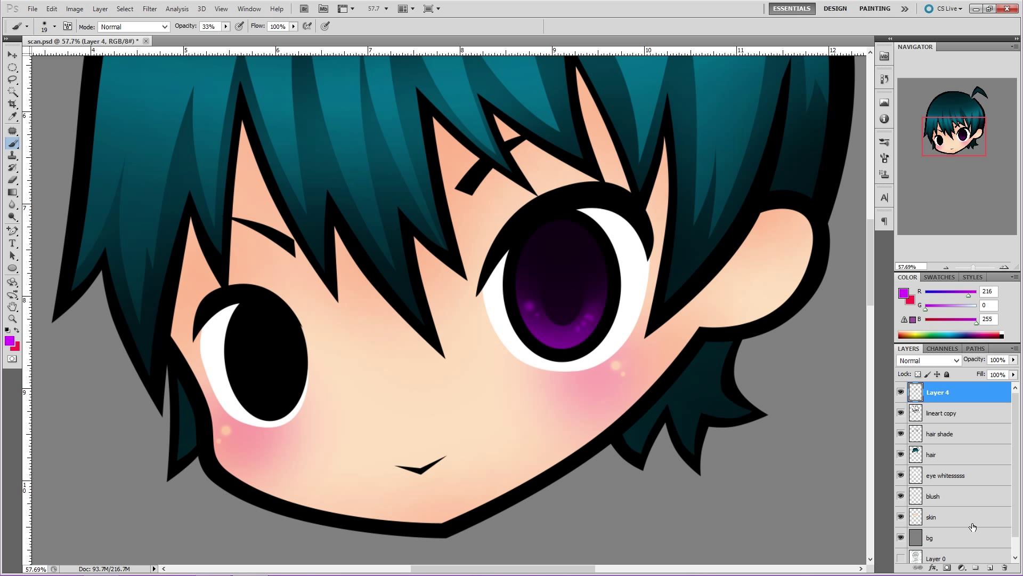
left_click_drag(12, 230, 32, 238)
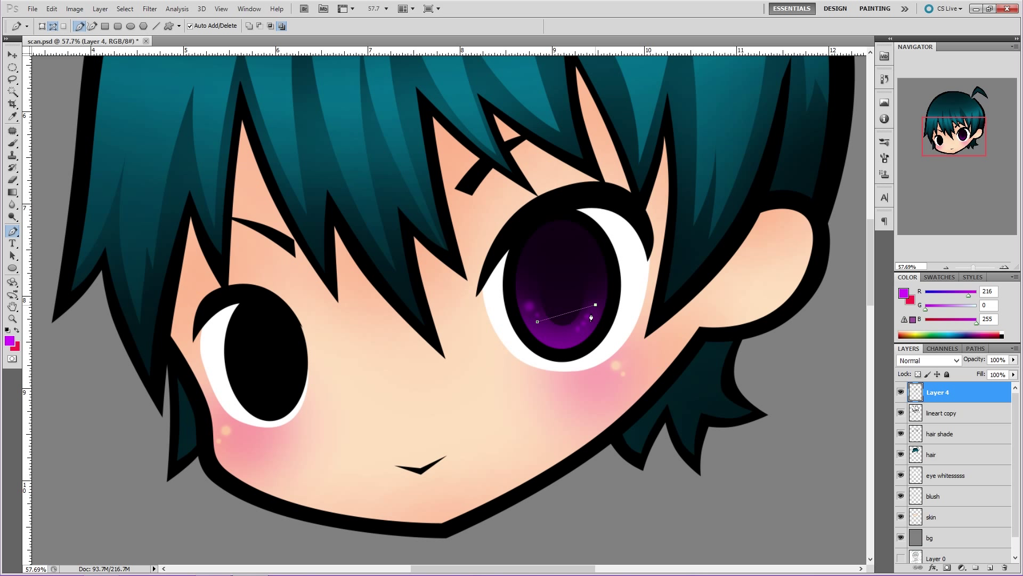
left_click_drag(12, 231, 45, 258)
left_click(565, 316)
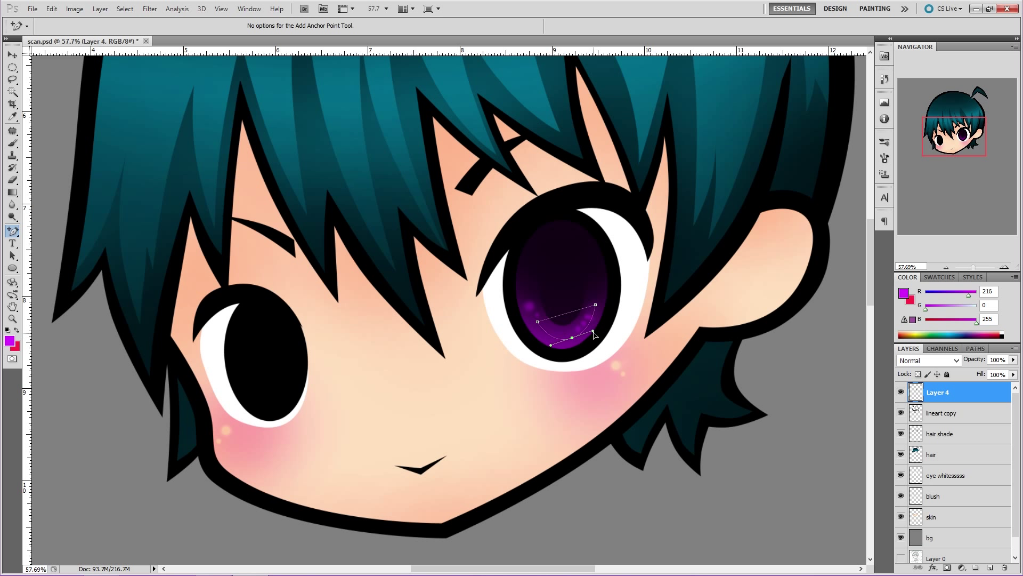
left_click_drag(569, 319, 571, 334)
- Fill the crescent path with bright purple on a new layer and set that layer's blend mode to Overlay
left_click(990, 568)
left_click(975, 348)
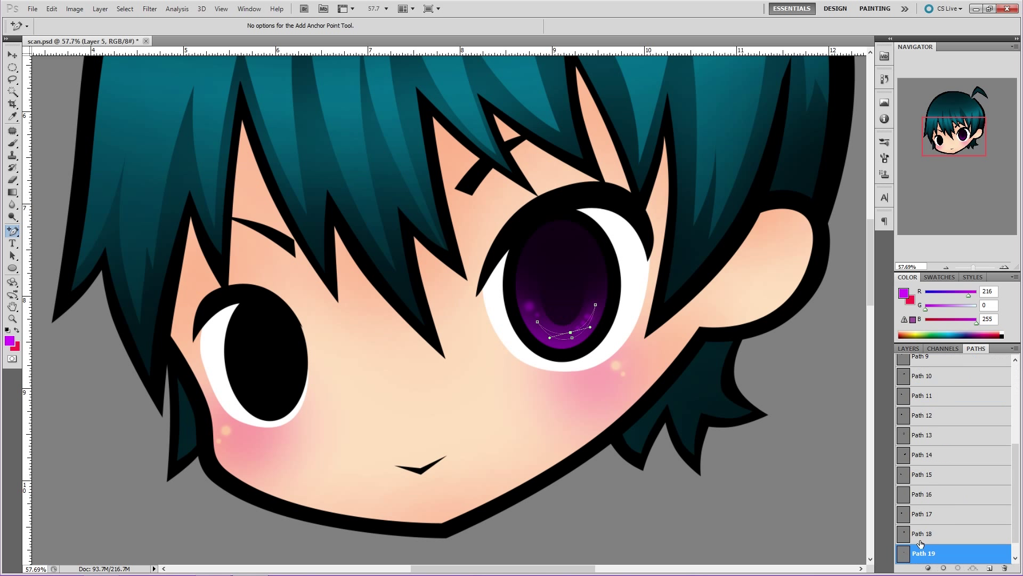
left_click(929, 568)
left_click(983, 561)
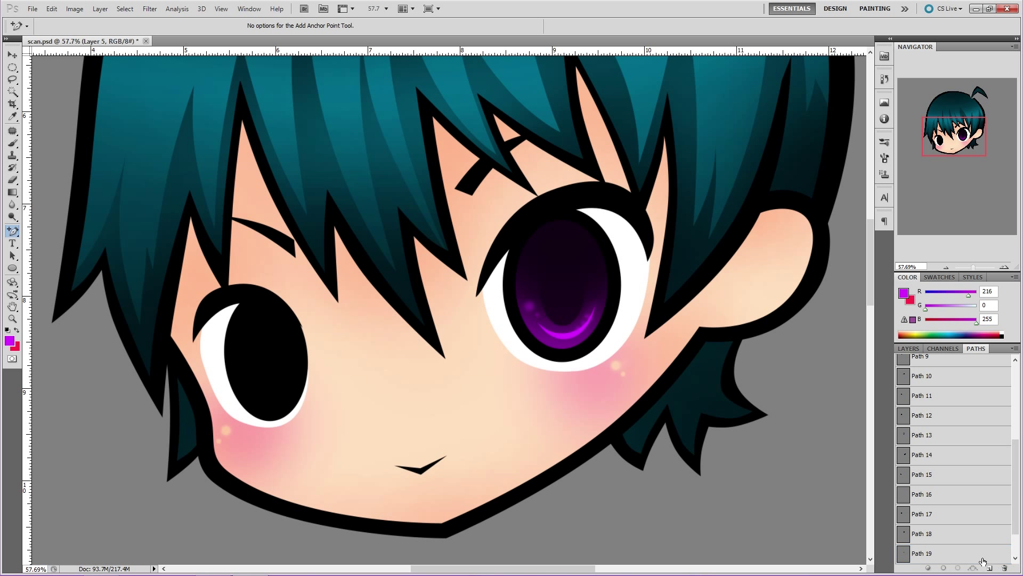
left_click(909, 348)
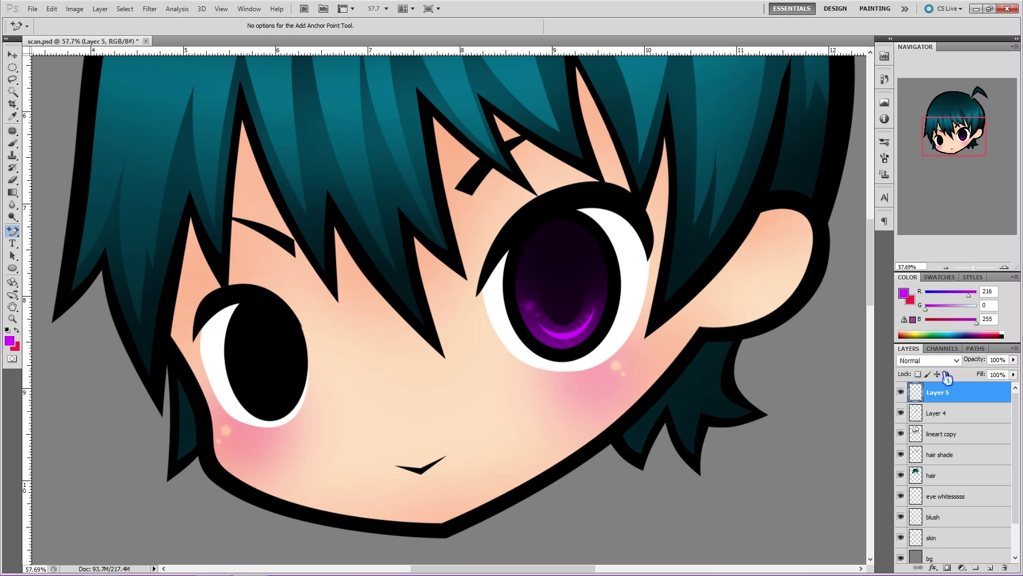
left_click(940, 361)
left_click(906, 179)
- Rename the iris coloring layer "eye color" and the crescent layer "eye shine"
double_click(936, 413)
type("eye color")
double_click(938, 392)
type("eye shine")
- Dab a large, faint, hard-edged circle on the upper right of the iris using white at a lowered brush opacity
left_click(7, 330)
left_click(16, 330)
left_click(12, 143)
left_click(55, 26)
left_click_drag(26, 56, 44, 56)
left_click_drag(32, 80, 121, 80)
left_click_drag(225, 26, 311, 53)
left_click(579, 249)
- On a new layer, dab solid white highlights on the iris's upper right and, with a 78 px brush, its lower left
left_click(990, 567)
left_click(55, 26)
left_click(575, 248)
key("ctrl+z")
left_click(591, 237)
left_click(55, 27)
left_click_drag(40, 57, 35, 57)
left_click(518, 327)
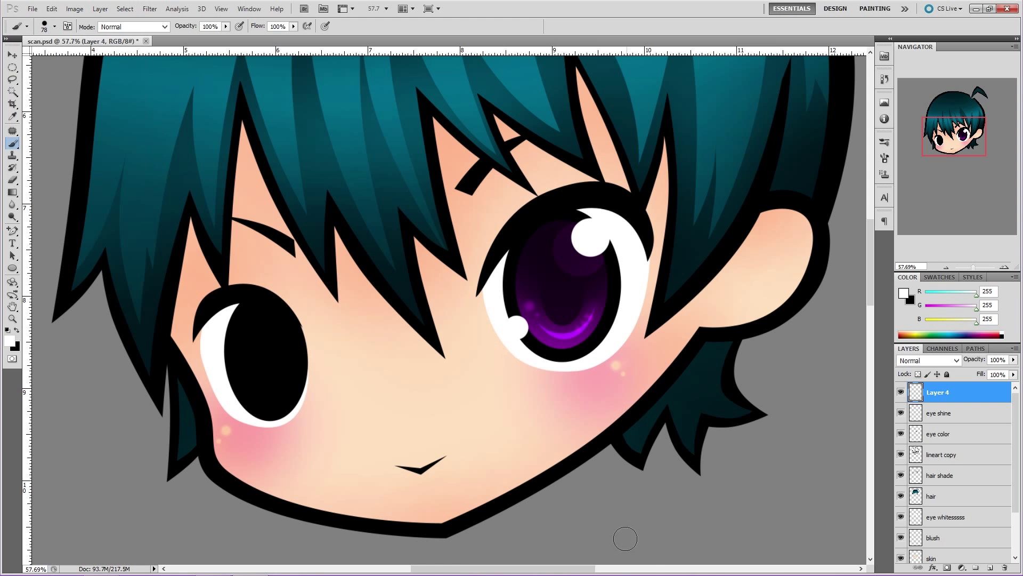
- Reshape the iris's lower-left highlight into a tilted white oval using an ellipse path
key("u")
left_click(975, 348)
left_click(928, 567)
left_click(51, 9)
left_click(72, 258)
key("Return")
- Group the eye layers as "eye", then duplicate the group as a merged "eye copy" layer for the smaller eye
key("v")
left_click_drag(588, 296, 263, 357)
left_click(910, 349)
left_click(941, 440, "shift")
key("ctrl+g")
right_click(938, 390)
left_click(936, 414)
- Transform the copied iris to fit inside the smaller eye
left_click(52, 9)
key("ctrl+t")
left_click_drag(312, 290, 304, 309)
key("Return")
- Try selecting the copied iris's dark area with the Magic Wand at tolerance 32, and deselect it
left_click_drag(168, 377, 234, 376)
left_click(13, 91)
left_click(380, 222)
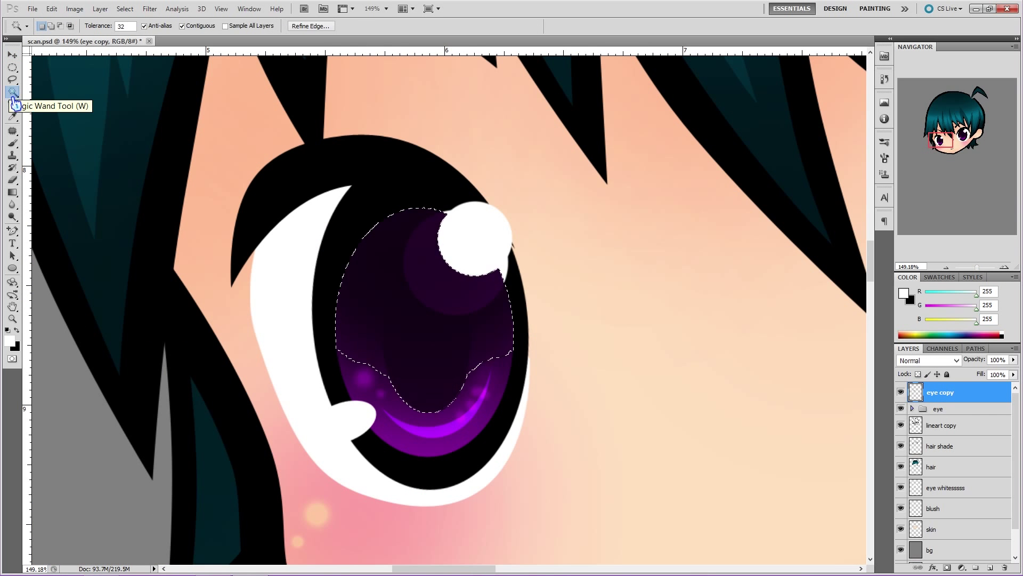
left_click(124, 8)
left_click(133, 30)
left_click(12, 179)
left_click(124, 8)
left_click(133, 29)
- Try an elliptical selection around the copied iris and an eraser dab beside its highlight, then undo the attempt
key("m")
left_click_drag(358, 210, 491, 405)
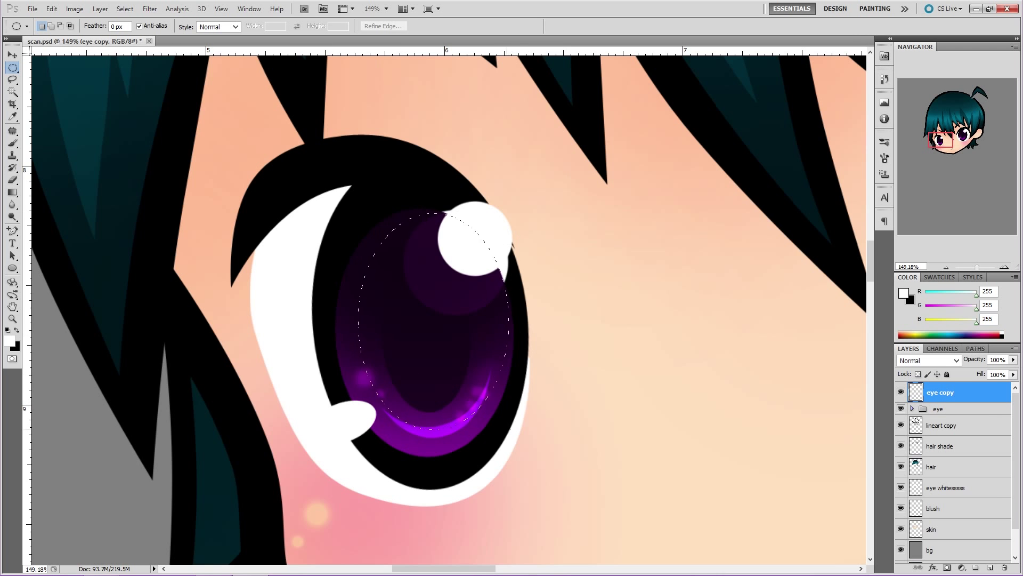
key("e")
left_click(54, 26)
key("ctrl+d")
left_click(495, 203)
key("ctrl+z")
key("ctrl+alt+z")
key("ctrl+alt+z")
key("ctrl+d")
- Dab a round white highlight on the upper right of the smaller eye's iris with a 101 px brush
left_click_drag(976, 267, 971, 267)
key("b")
left_click(54, 26)
left_click(33, 55)
key("Return")
left_click(470, 236)
key("ctrl+z")
left_click(53, 26)
left_click(36, 55)
left_click(54, 26)
left_click(34, 54)
left_click(469, 239)
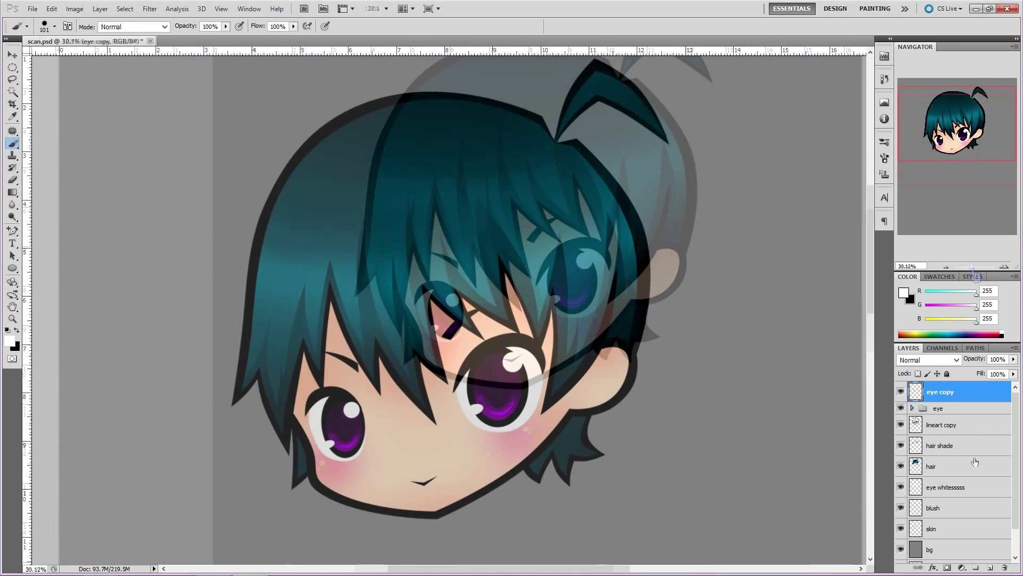
- Add a new layer above "hair shade" and set the foreground color to bright cyan (R 0, G 255, B 252)
left_click(933, 473)
left_click(950, 443)
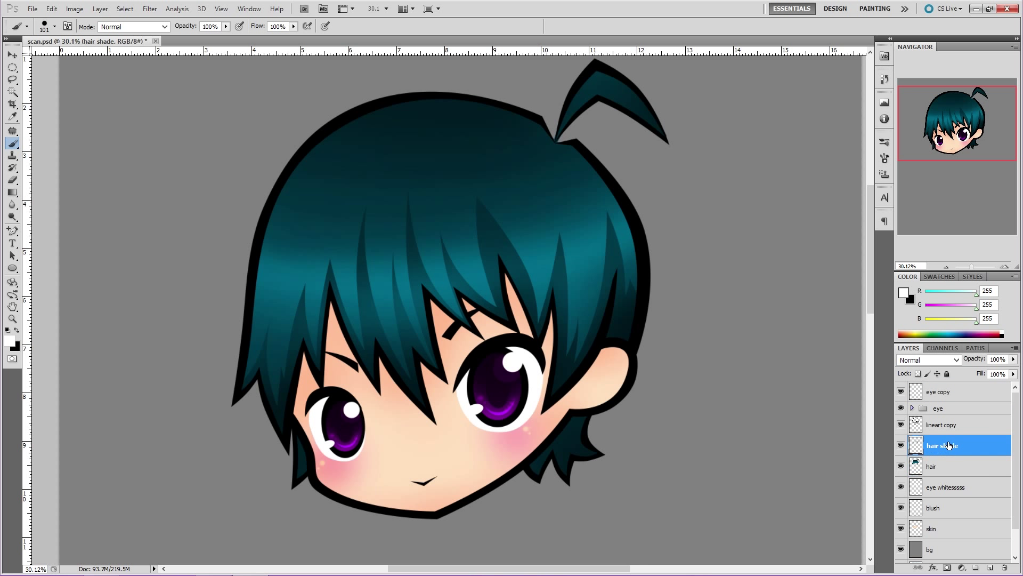
left_click(990, 567)
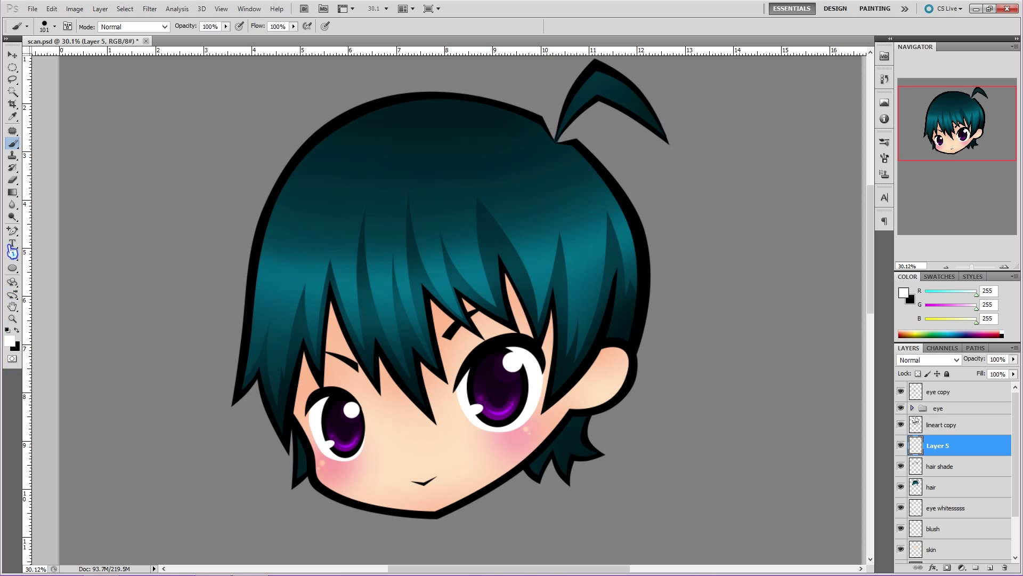
left_click(10, 336)
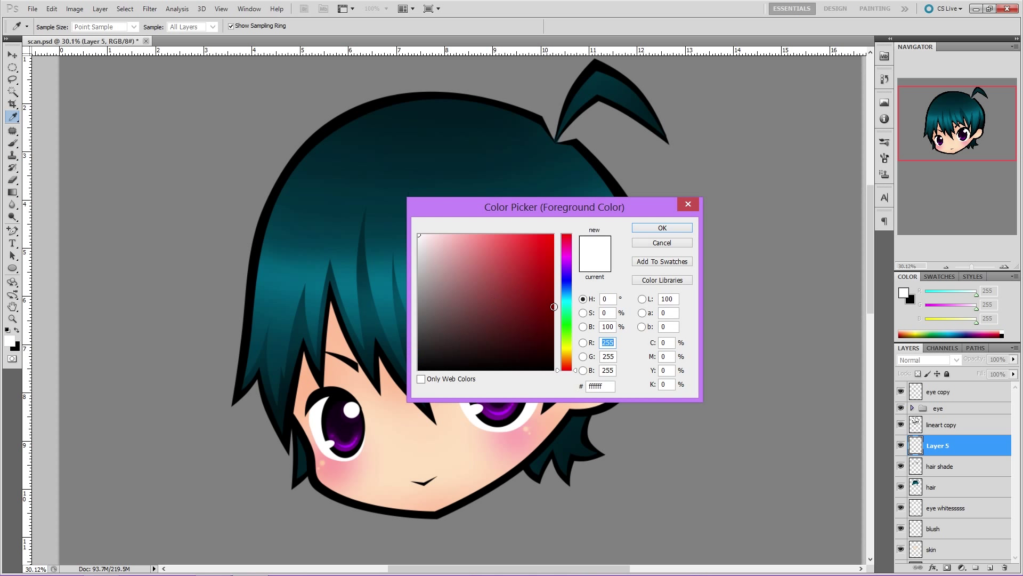
left_click(565, 303)
left_click_drag(547, 255, 613, 221)
left_click(670, 228)
- Draw a thin, downward-curving path across the whole width of the hair for a shine band
left_click(13, 231)
left_click(43, 233)
left_click(605, 228)
left_click(13, 231)
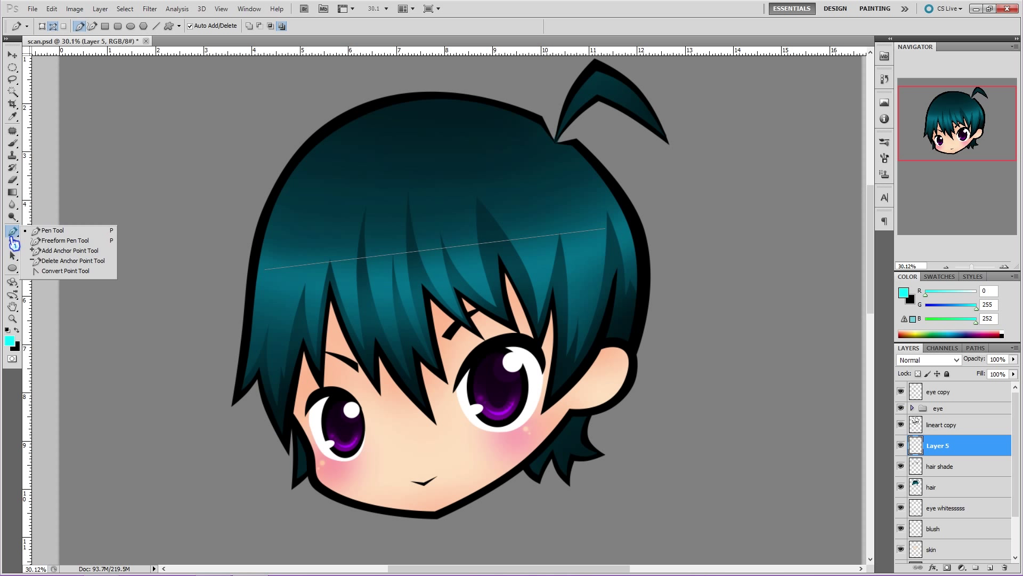
left_click(58, 253)
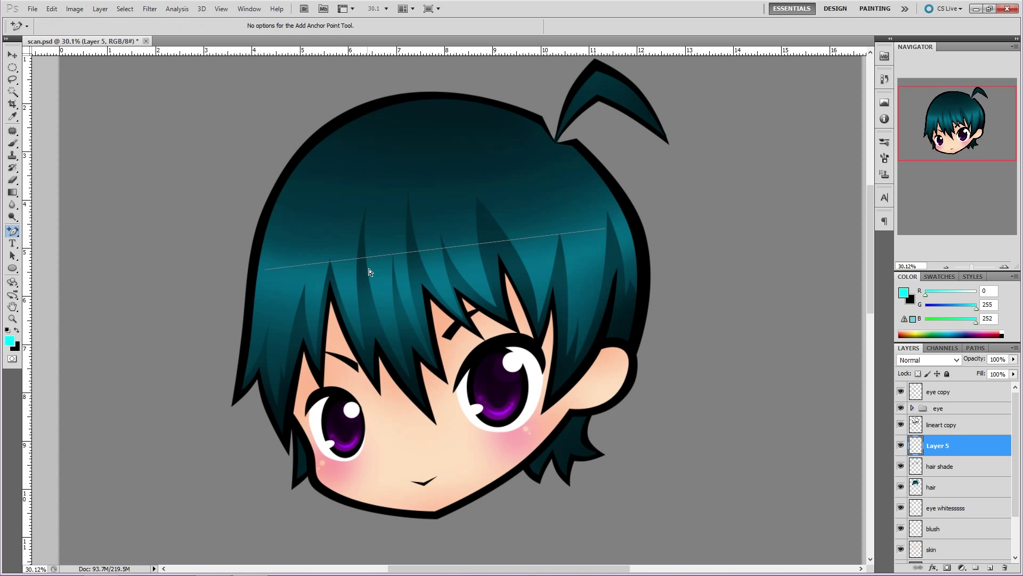
mouse_move(403, 260)
left_mouse_down()
mouse_move(403, 285)
mouse_move(404, 267)
left_mouse_up()
left_click(404, 253)
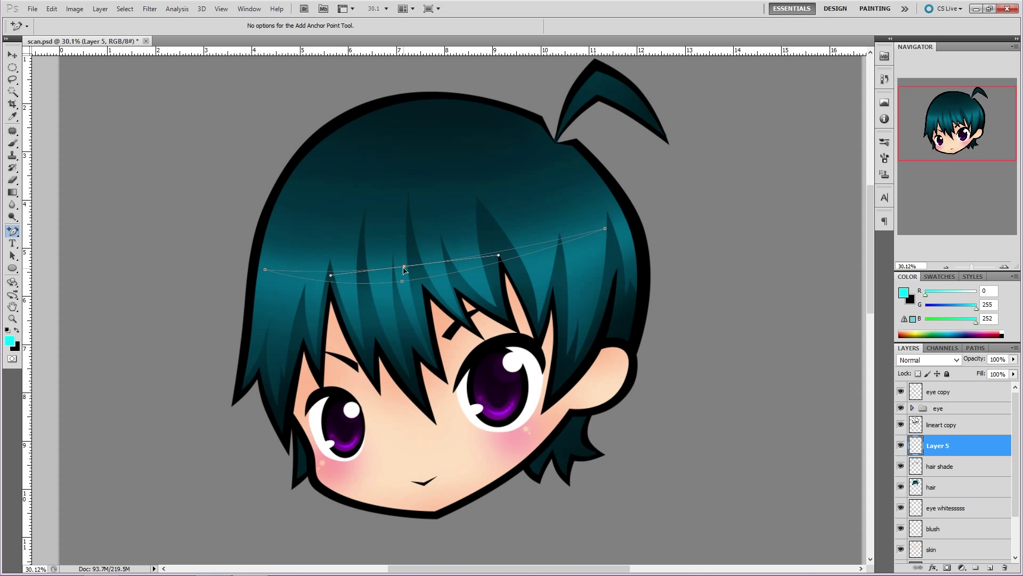
- Fill the shine band path with cyan and set its layer's blend mode to Overlay
left_click(976, 347)
left_click(929, 568)
left_click(989, 568)
left_click(908, 348)
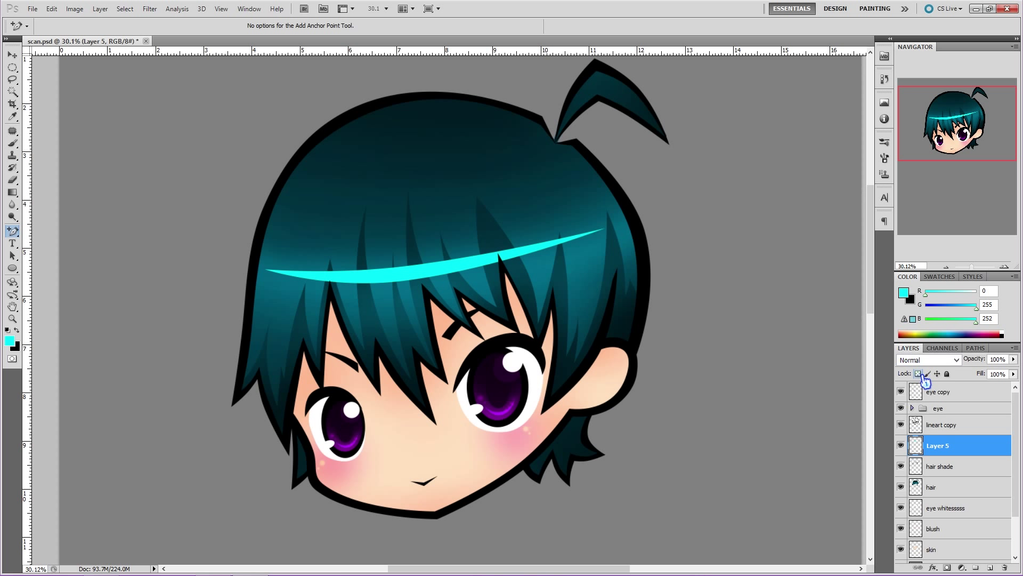
left_click(927, 361)
left_click(912, 179)
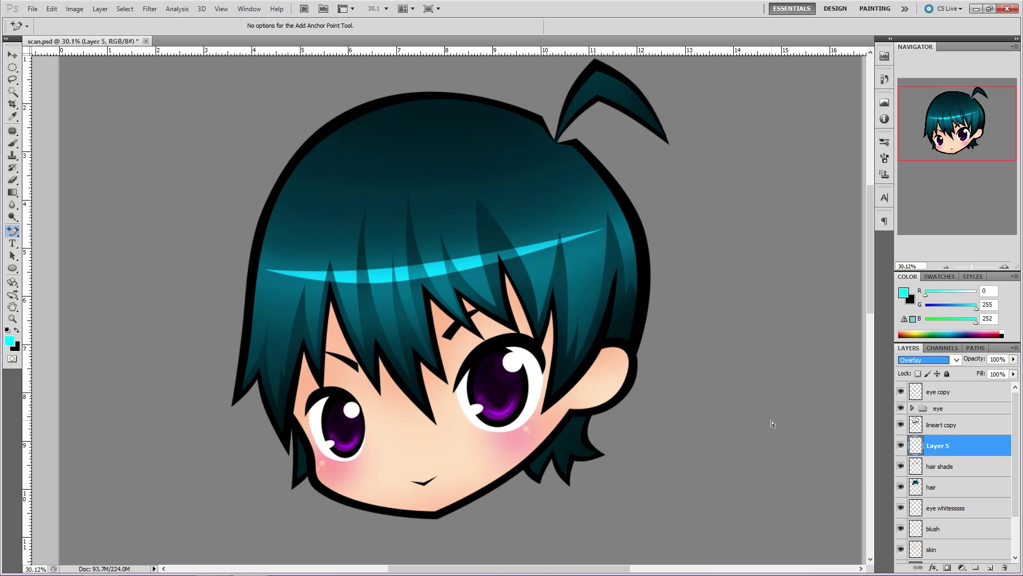
- Add two cyan upright ellipses across the left end of the hair shine on a new layer set to Overlay
left_click(12, 143)
left_click(53, 25)
left_click(12, 268)
mouse_move(289, 255)
left_mouse_down()
mouse_move(307, 299)
mouse_move(333, 296)
left_mouse_up()
left_click(989, 567)
left_click(975, 347)
left_click(928, 568)
left_click(928, 567)
left_click(52, 9)
left_click(909, 347)
left_click(925, 359)
left_click(909, 178)
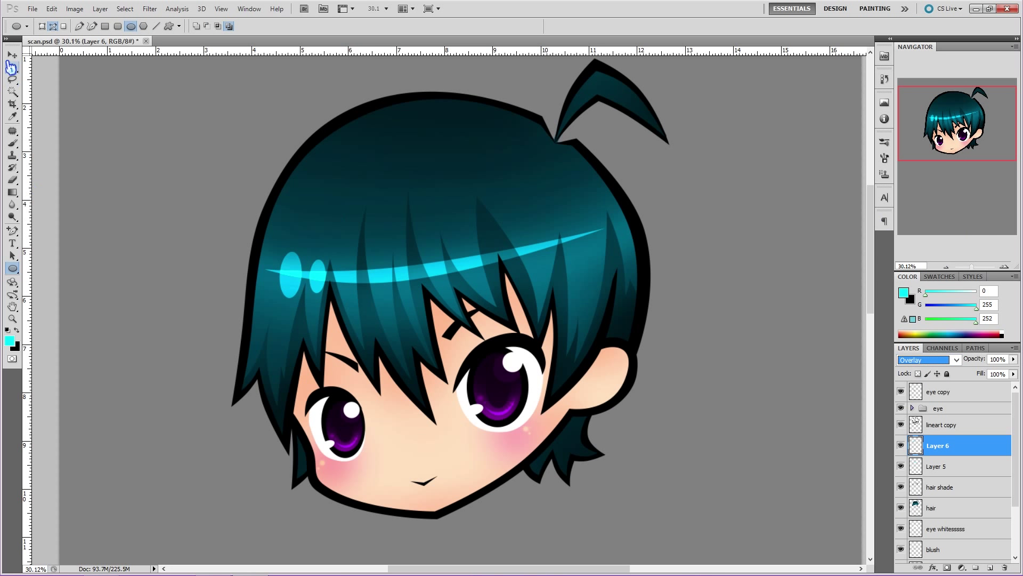
left_click(12, 54)
left_click_drag(665, 424, 660, 420)
key("ctrl+e")
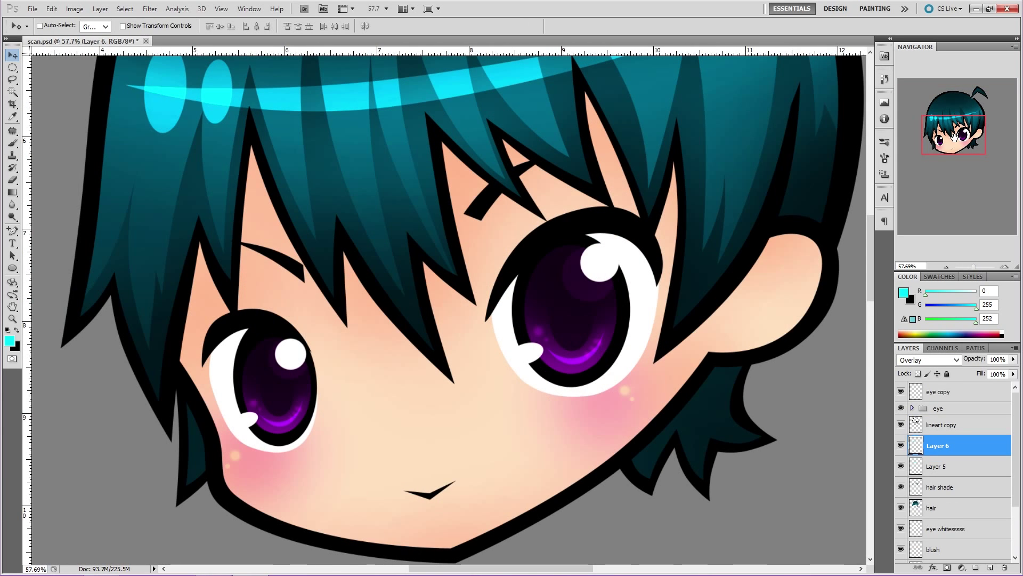
mouse_move(958, 134)
left_mouse_down()
mouse_move(966, 102)
mouse_move(959, 134)
left_mouse_up()
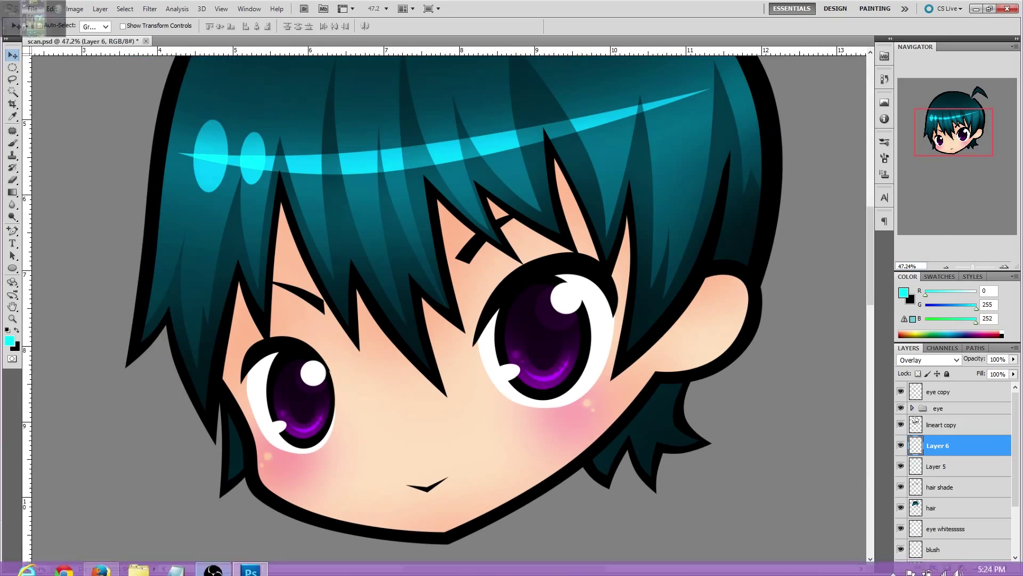
left_click(33, 8)
left_click(130, 199)
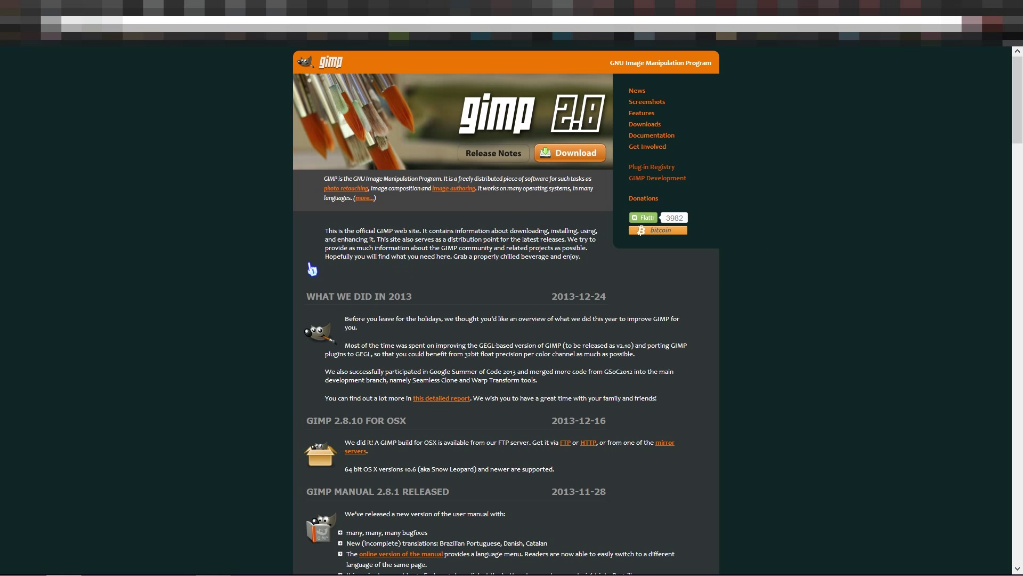
- Look through the GIMP website's home page news and open the Microsoft Windows screenshot from its screenshots page
scroll(295, 299, "down", 3)
scroll(270, 295, "down", 4)
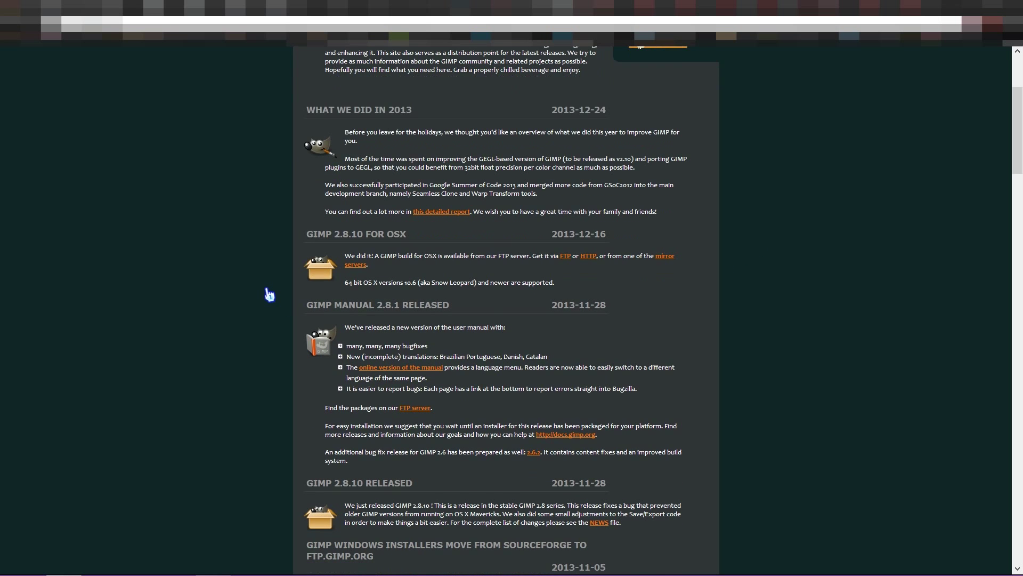
scroll(266, 293, "down", 5)
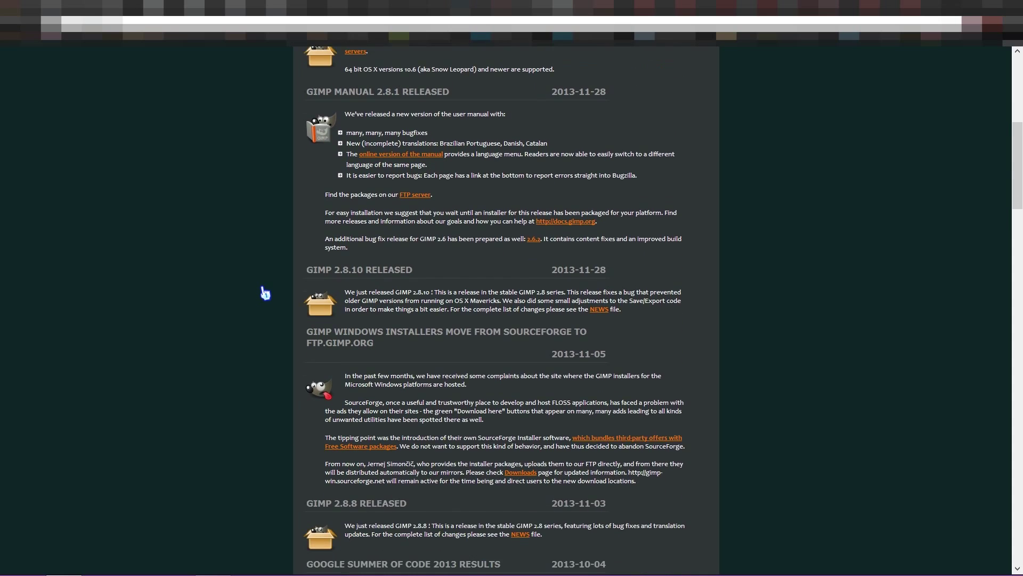
scroll(800, 413, "up", 12)
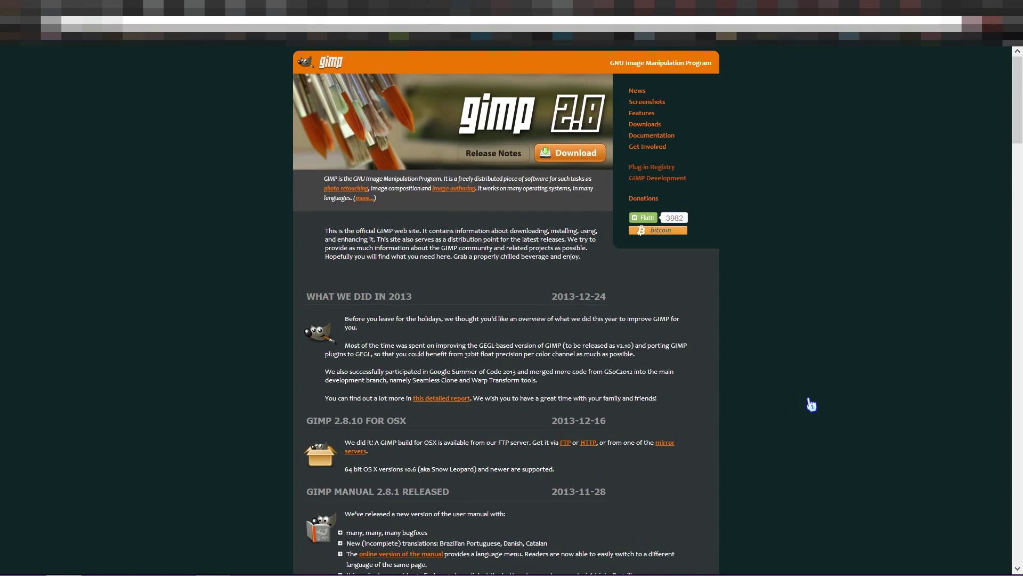
left_click(654, 108)
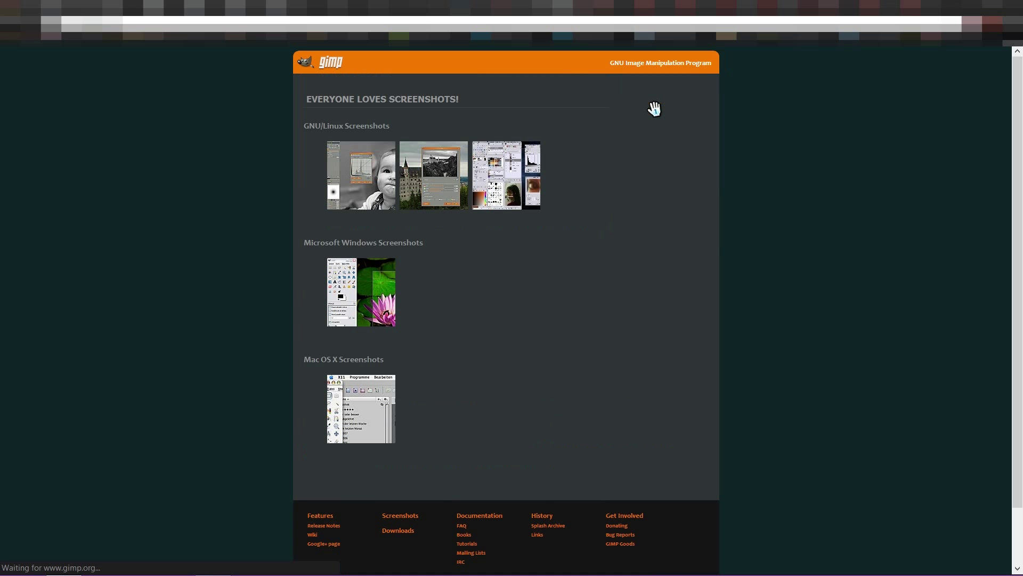
left_click(365, 280)
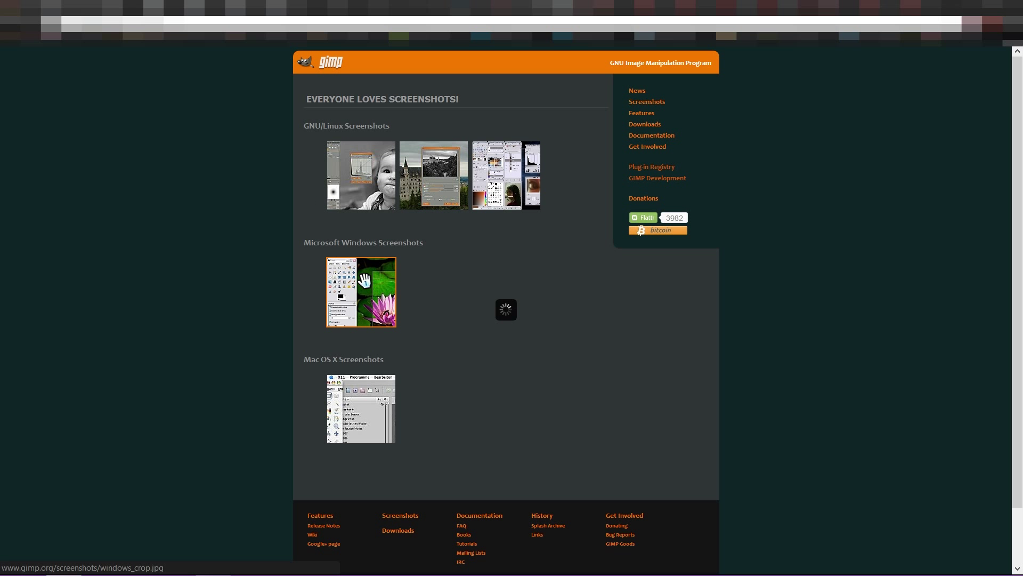